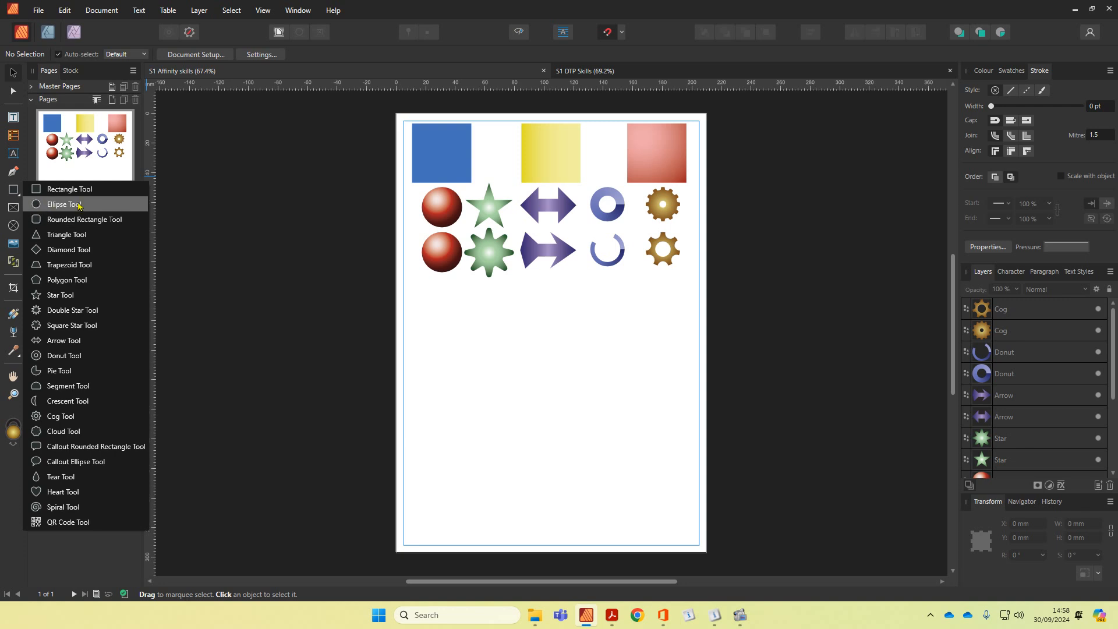
# - Show the blue square's fill colour, view it as CMYK sliders and return to the colour wheel
pyautogui.click(256, 214)
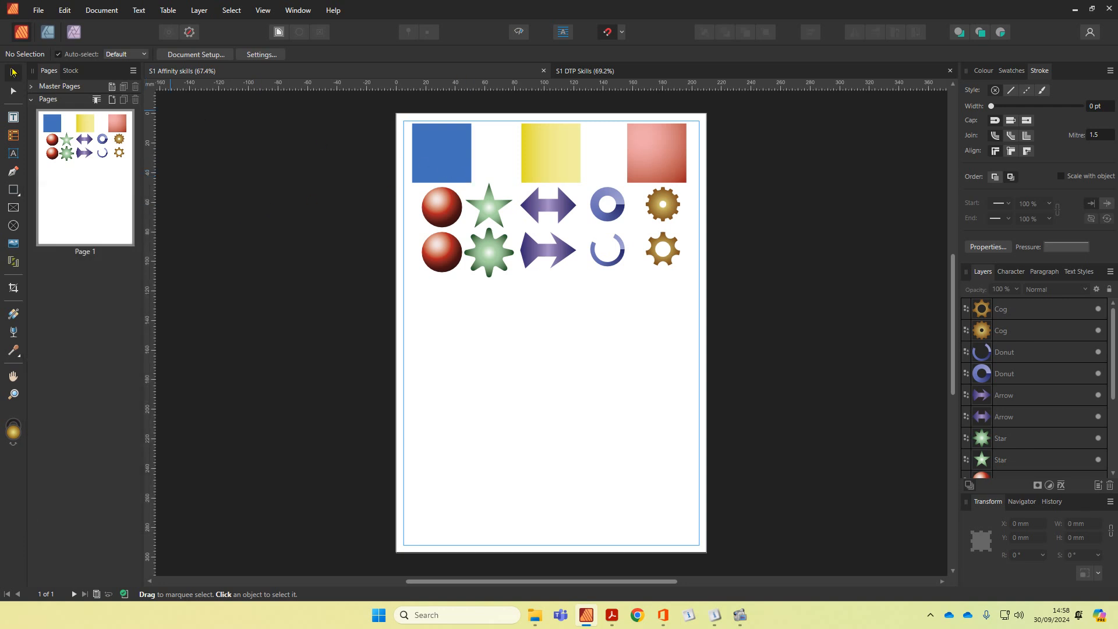
pyautogui.click(439, 166)
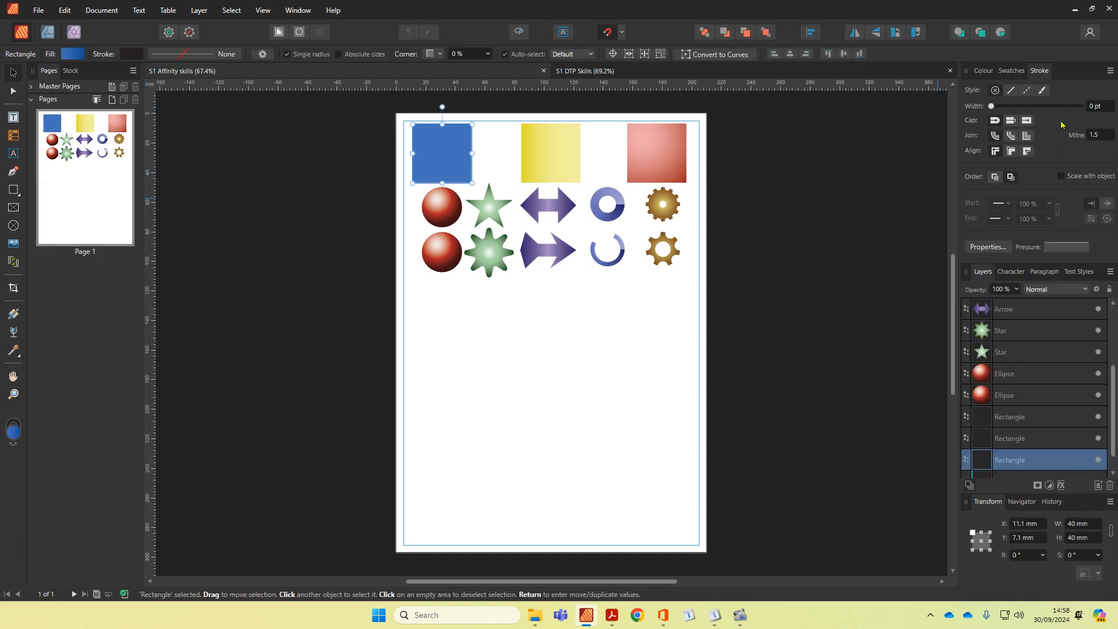
pyautogui.click(983, 70)
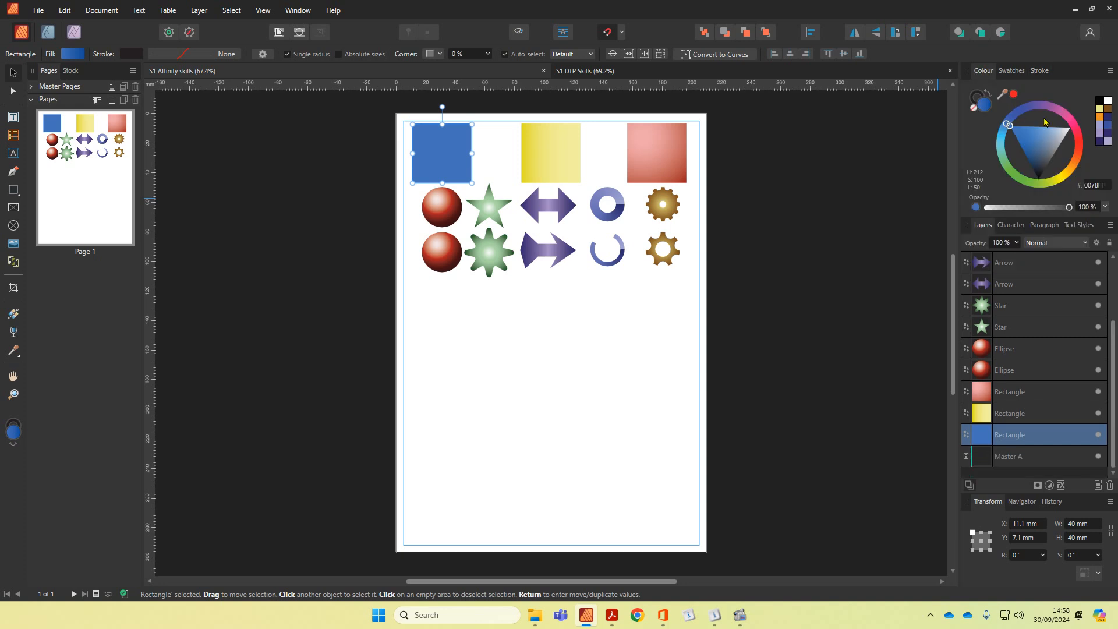
pyautogui.click(1110, 70)
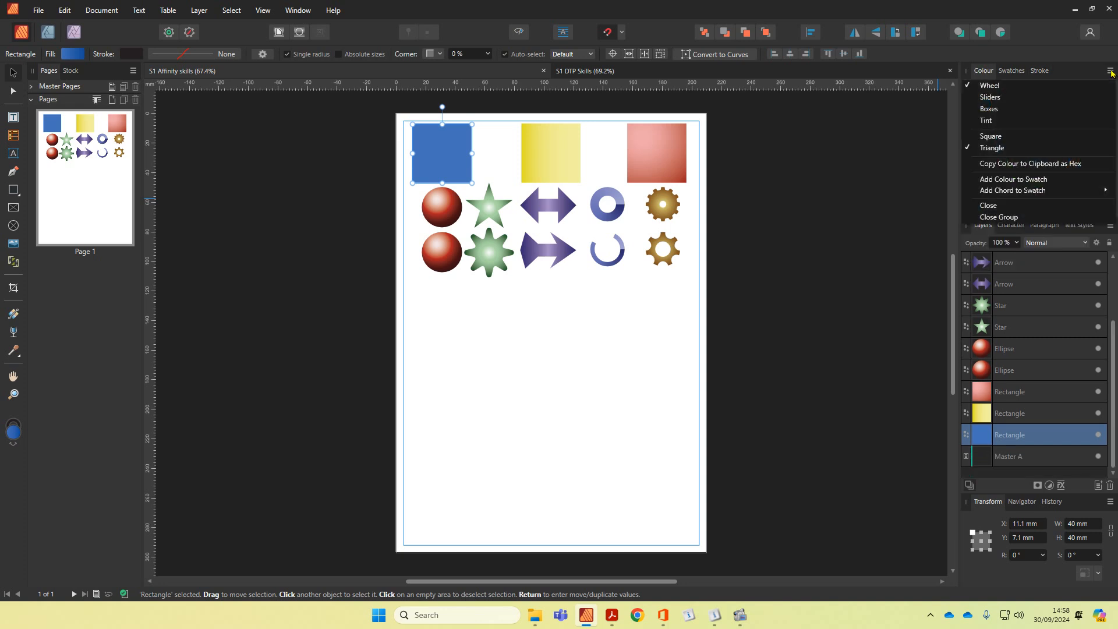
pyautogui.click(996, 98)
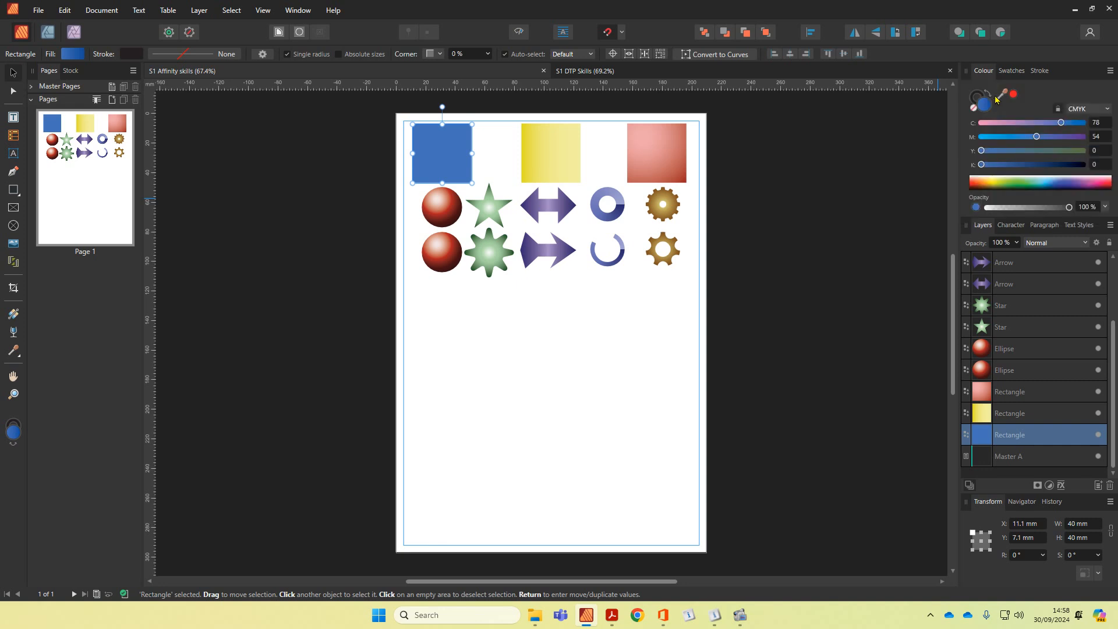
pyautogui.click(1109, 71)
pyautogui.click(1101, 86)
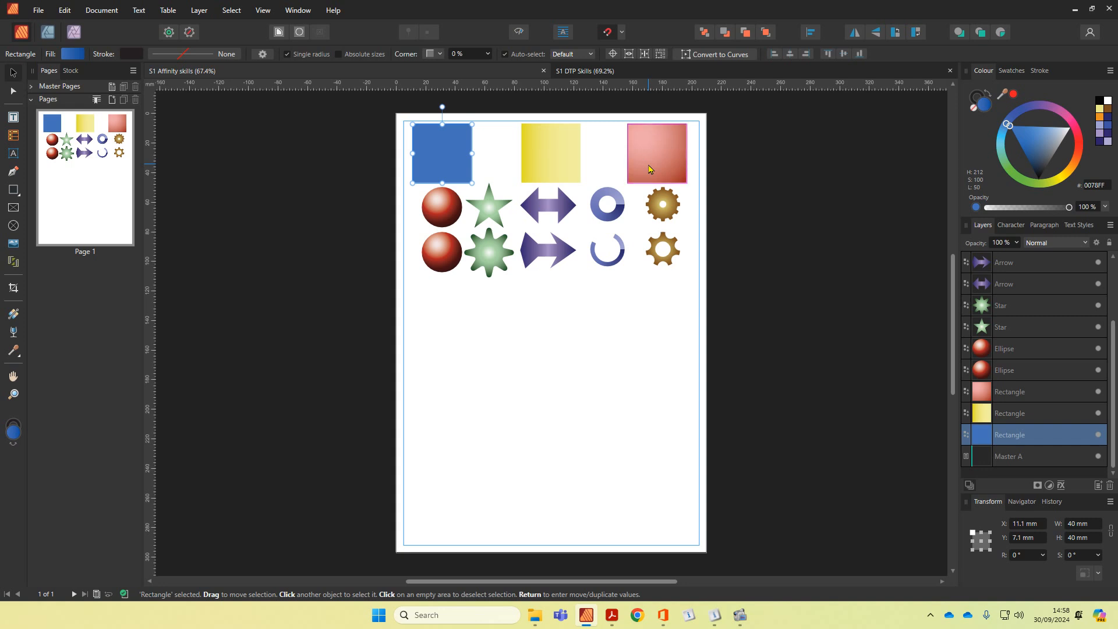
# - Look at the Fill Tool's gradient type options for the blue square, and return to the Move Tool
pyautogui.click(12, 317)
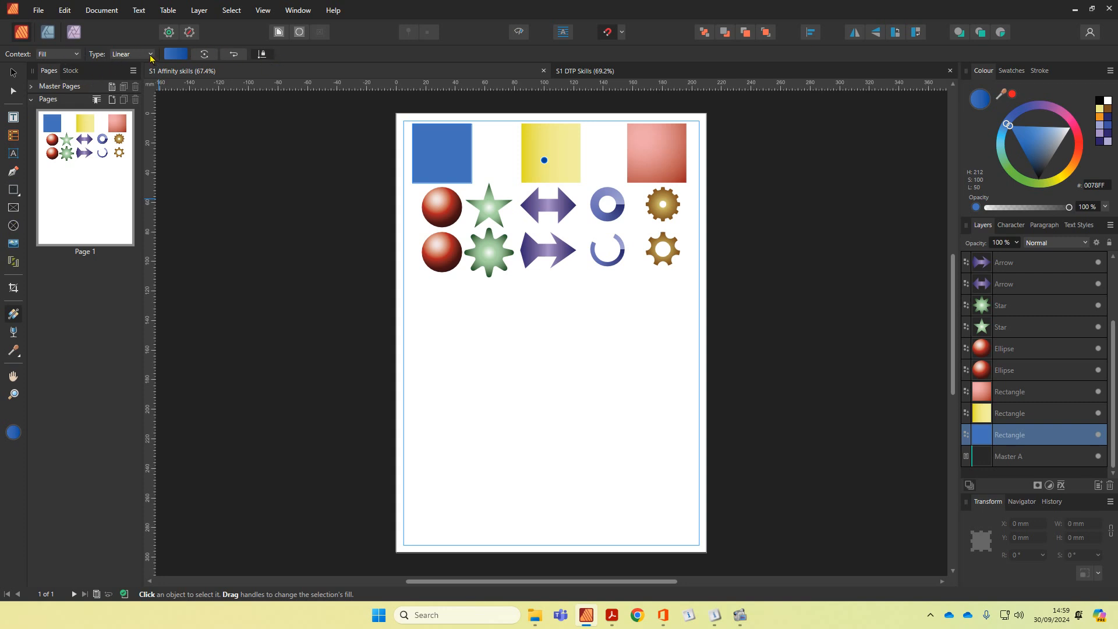
pyautogui.moveTo(577, 268); pyautogui.dragTo(568, 311)
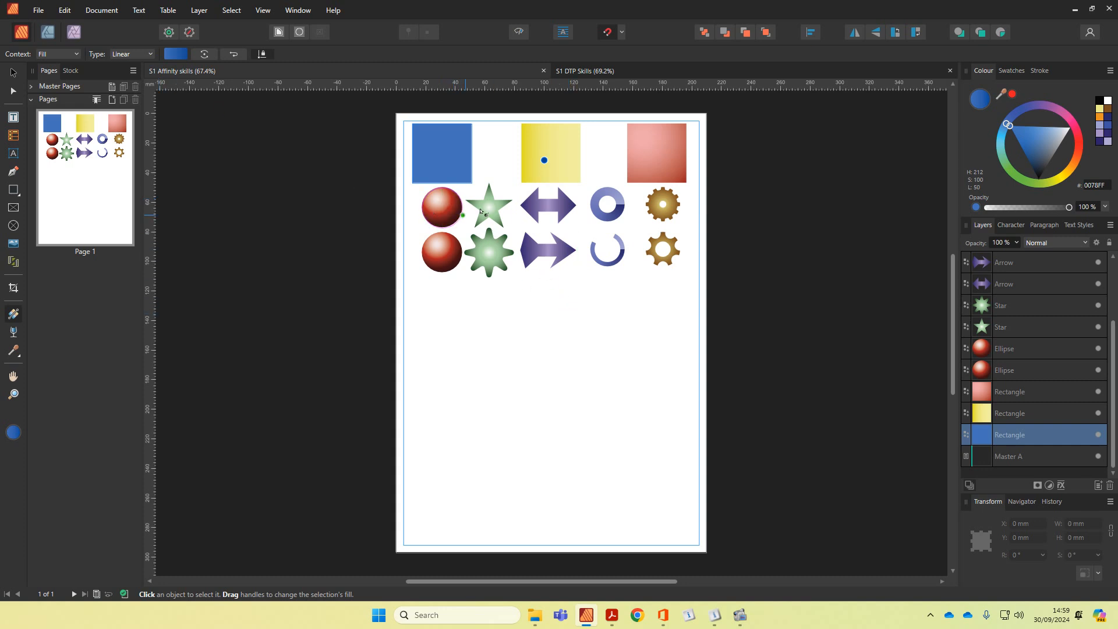
pyautogui.click(11, 72)
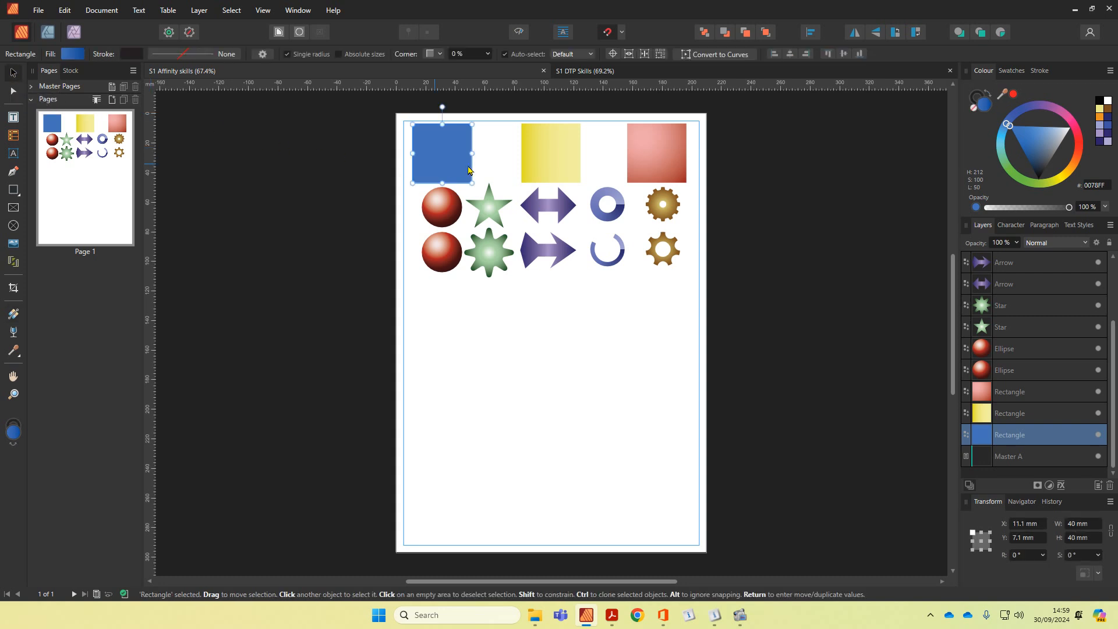
# - Select the lower purple arrow with the Node Tool and examine its shape handles close up
pyautogui.click(556, 167)
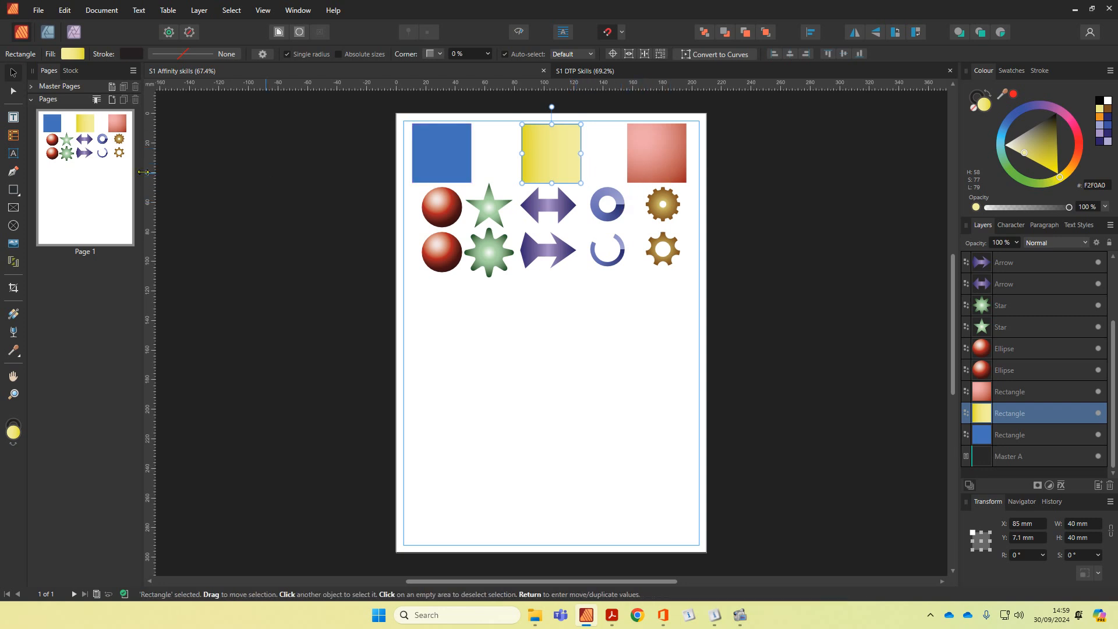
pyautogui.click(13, 90)
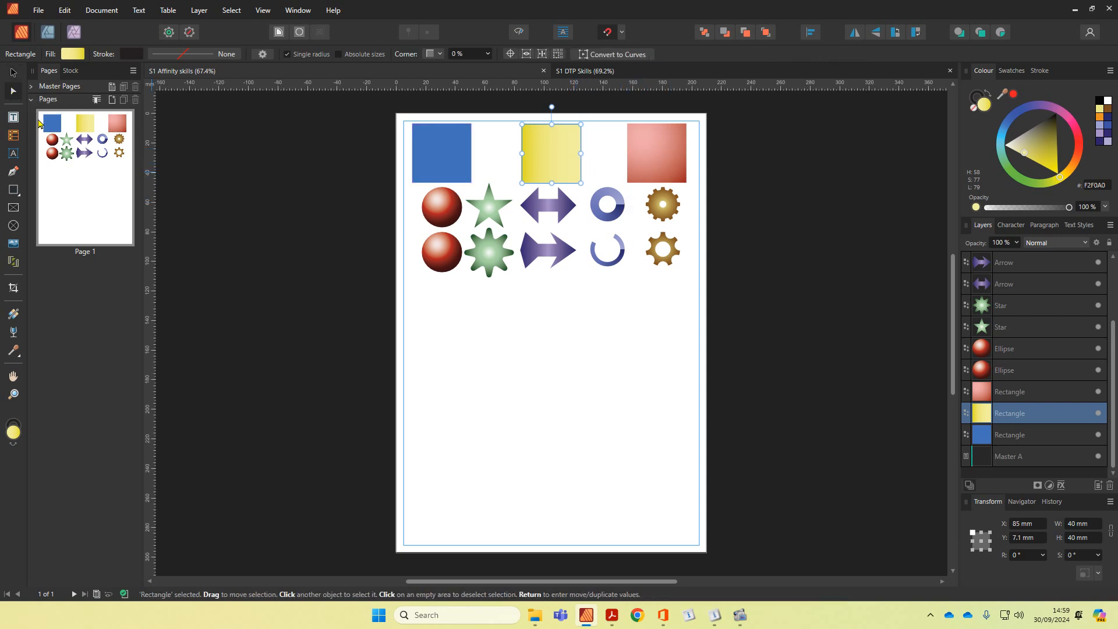
pyautogui.click(539, 253)
pyautogui.scroll(-2, 549, 262)
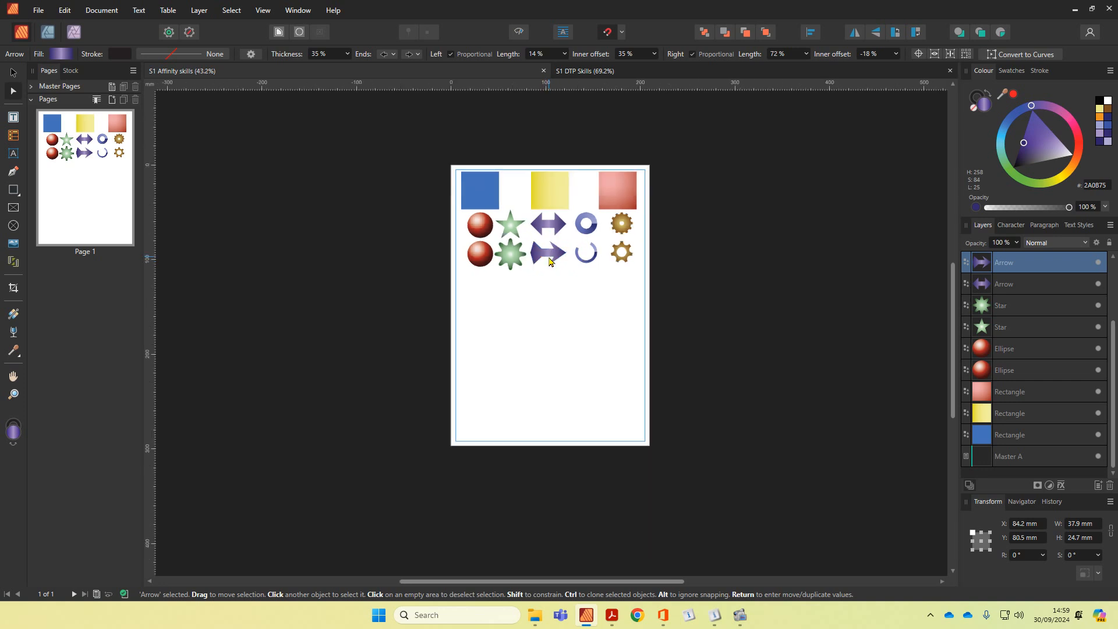
pyautogui.scroll(8, 549, 261)
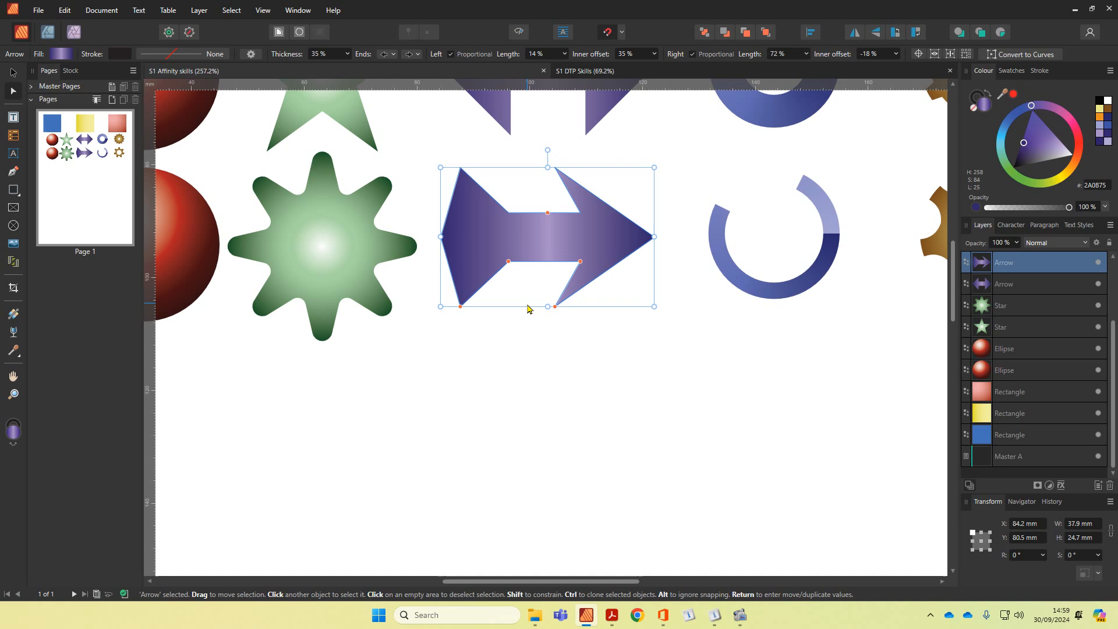
pyautogui.scroll(-4, 529, 308)
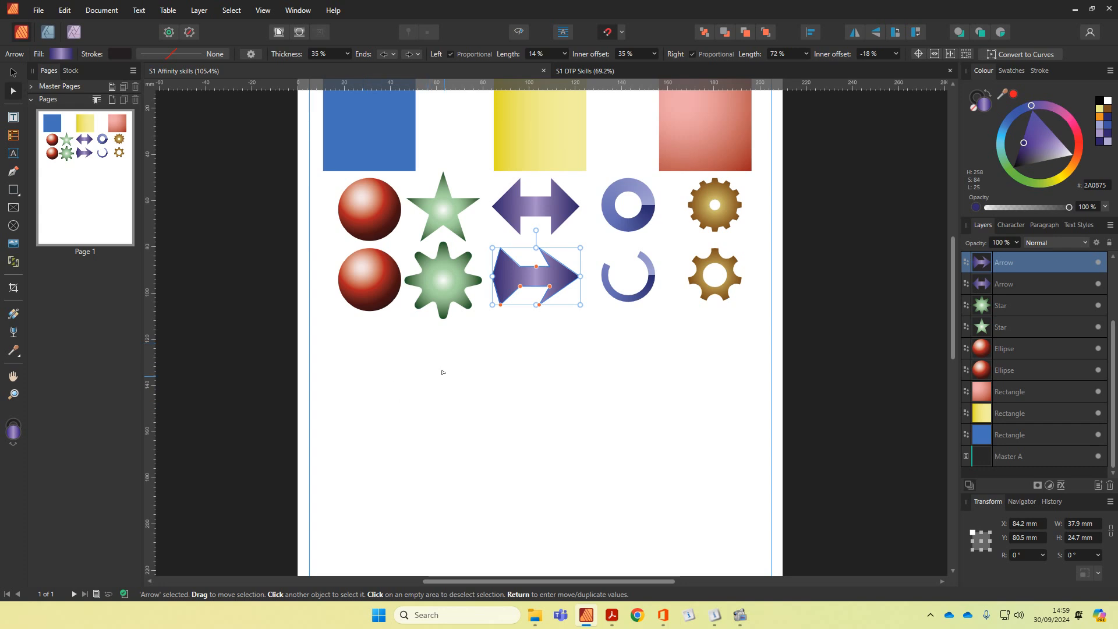
# - Switch to the S1-2 CAG booklet PDF in Acrobat, read the Lettering Techniques task, and return to the Affinity document
pyautogui.click(584, 71)
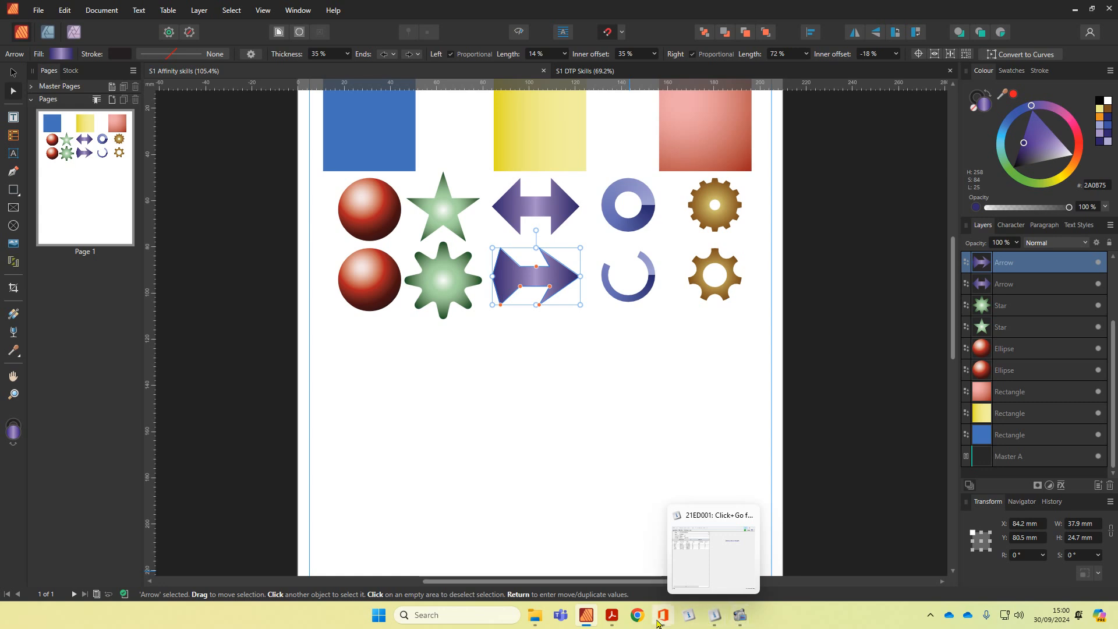
pyautogui.click(611, 616)
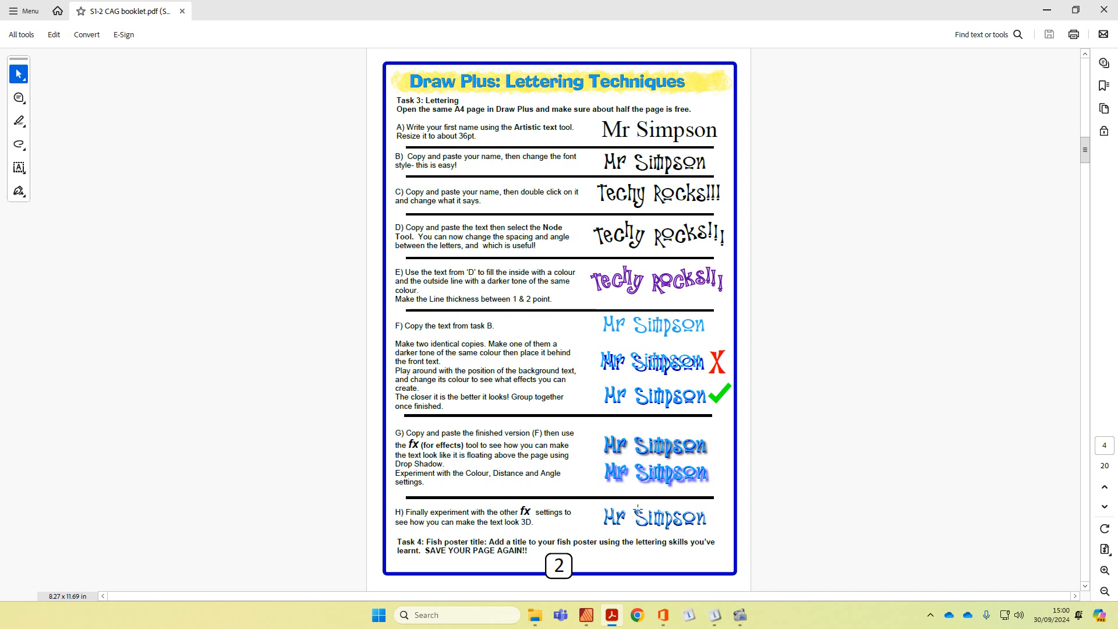
pyautogui.click(1046, 10)
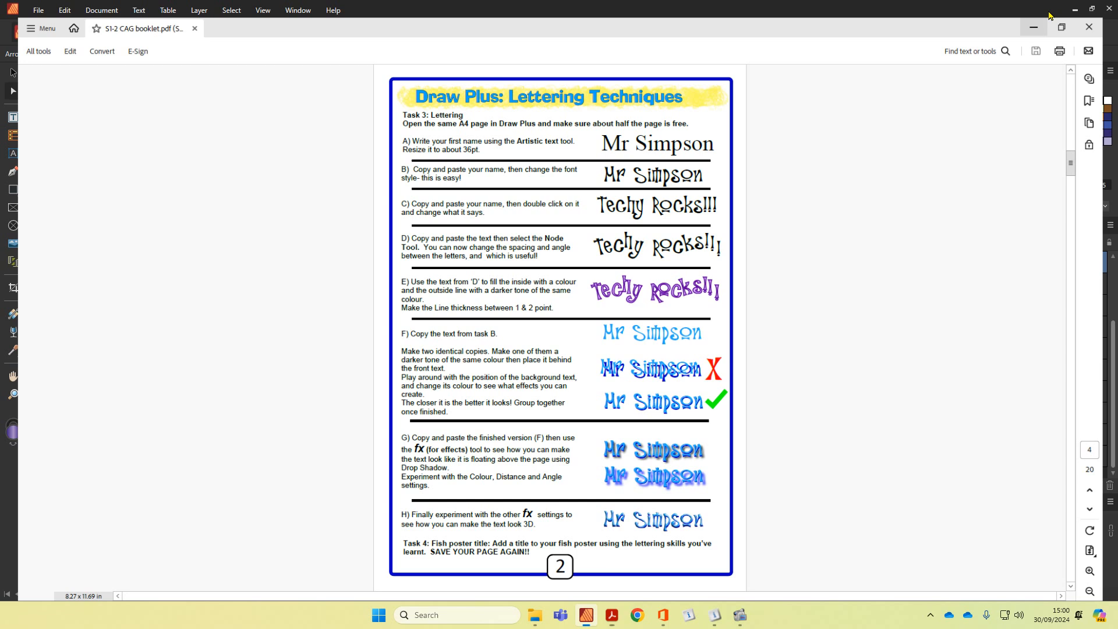
# - Add the teacher's name as artistic text about 47 pt in size below the shapes, aligned with the blue square's left edge
pyautogui.click(418, 403)
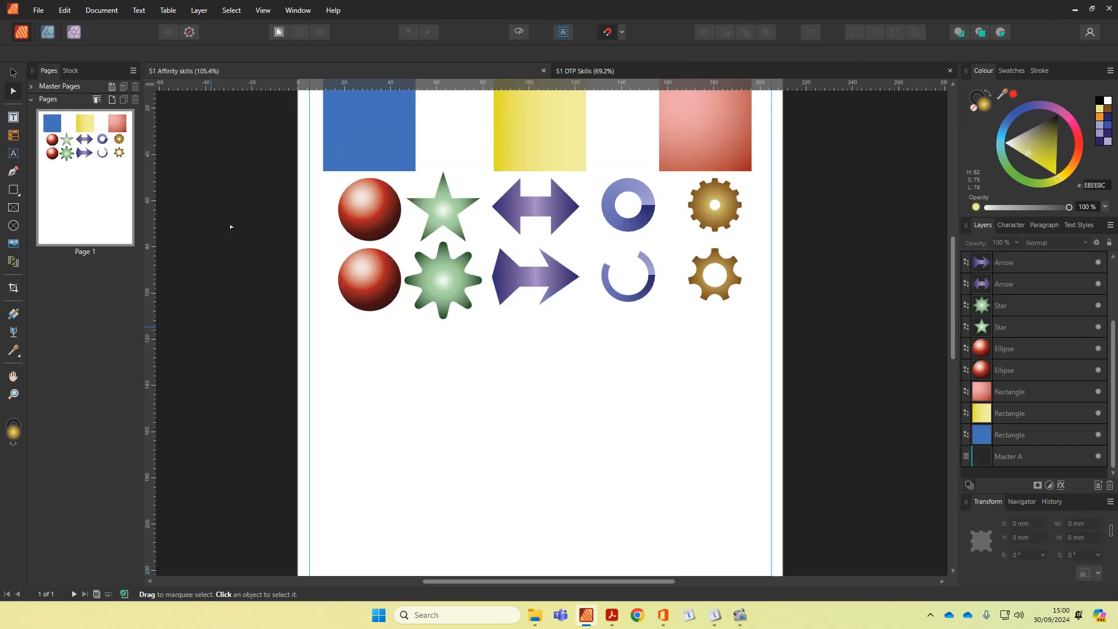
pyautogui.click(13, 73)
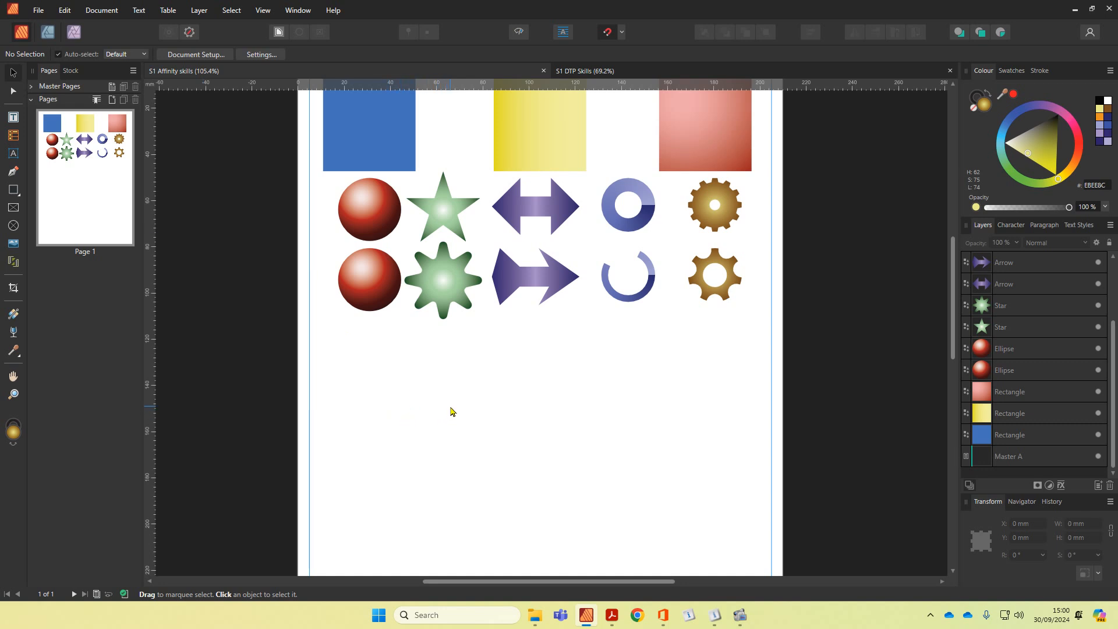
pyautogui.scroll(-2, 451, 410)
pyautogui.scroll(4, 453, 411)
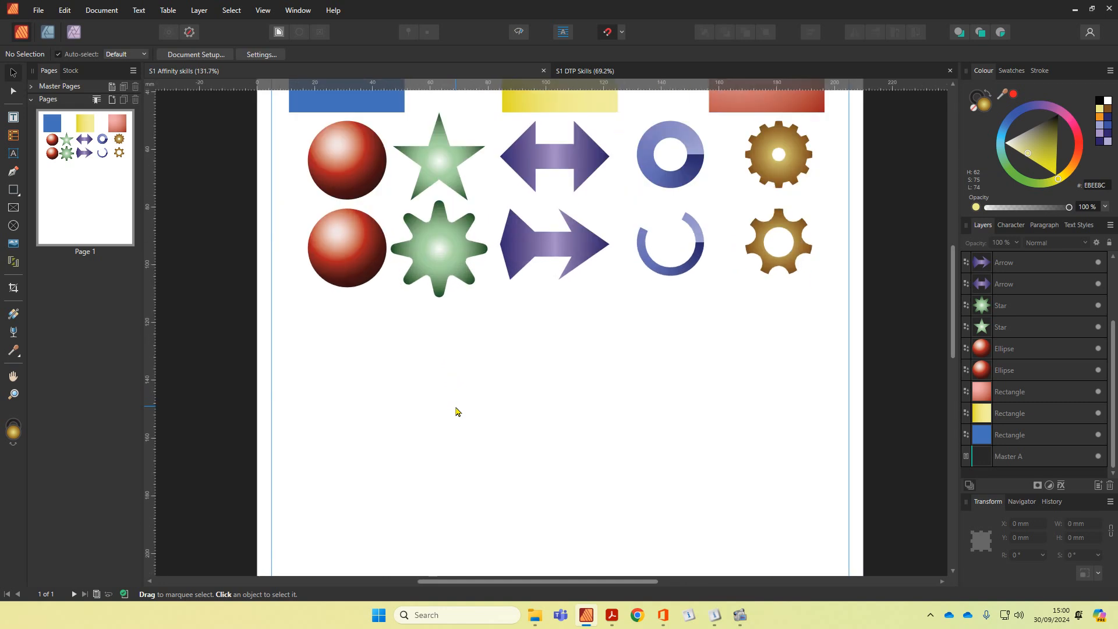
pyautogui.scroll(-3, 456, 411)
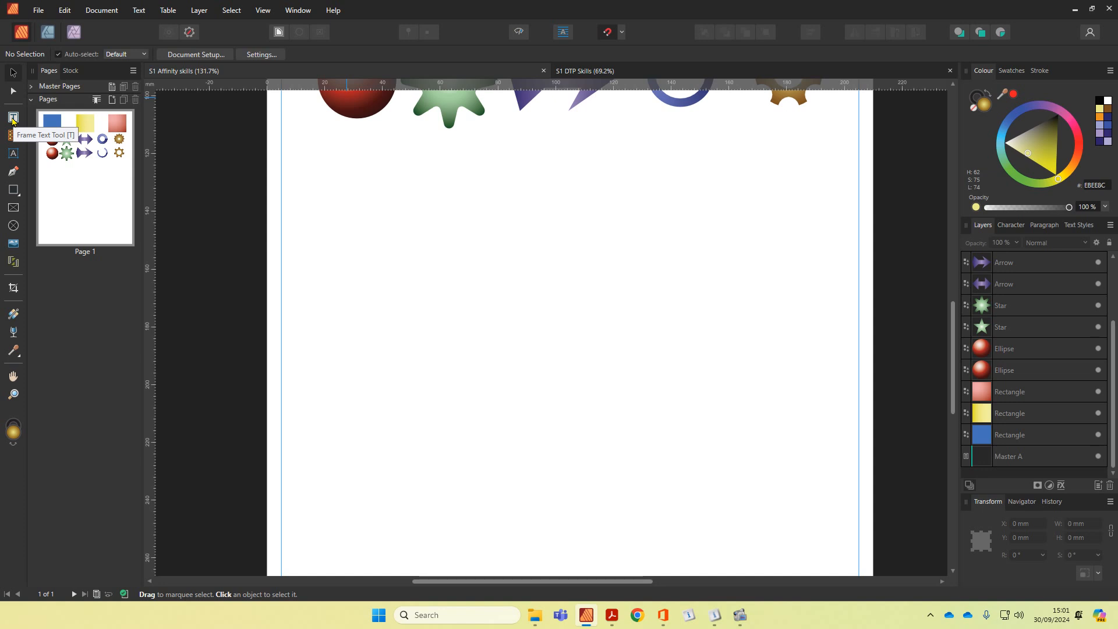
pyautogui.click(12, 154)
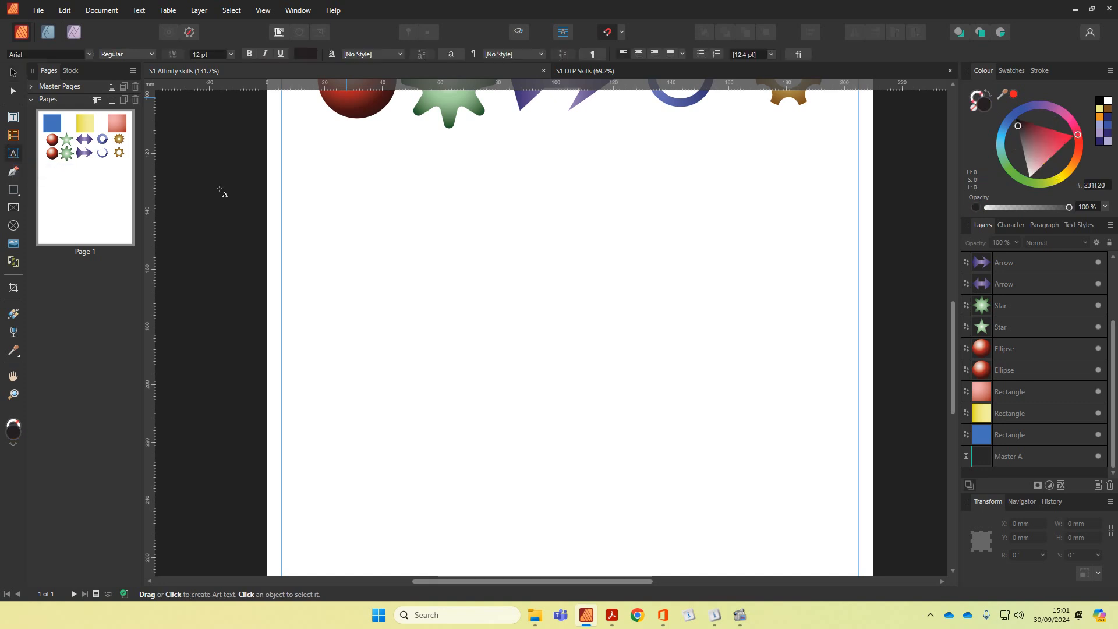
pyautogui.moveTo(299, 152); pyautogui.dragTo(337, 193)
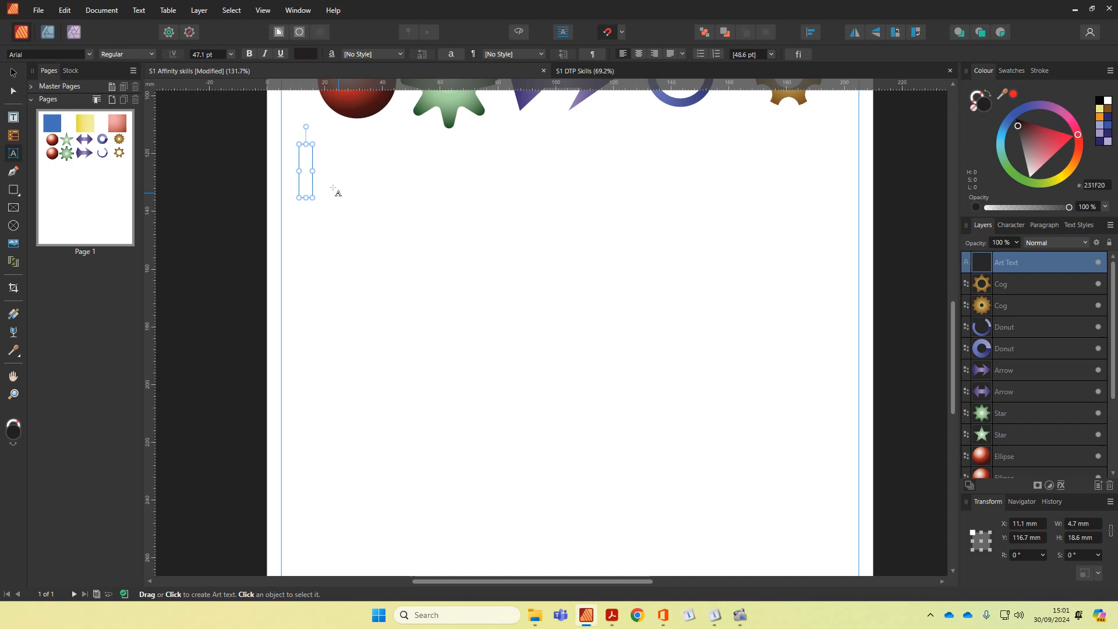
pyautogui.write('Mr ')
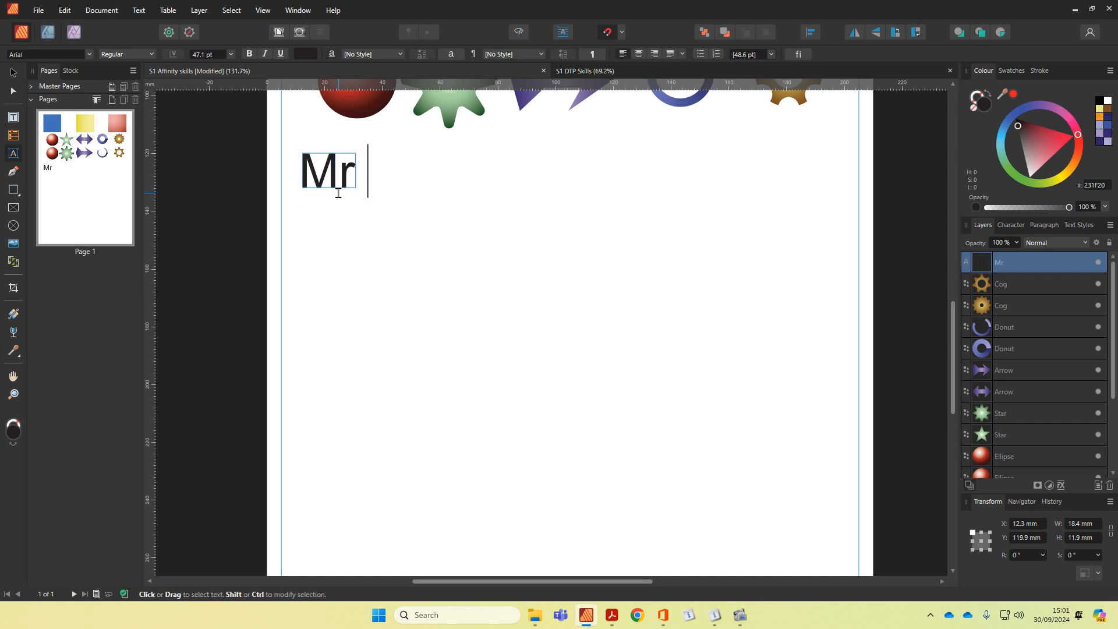
pyautogui.write('Simpson')
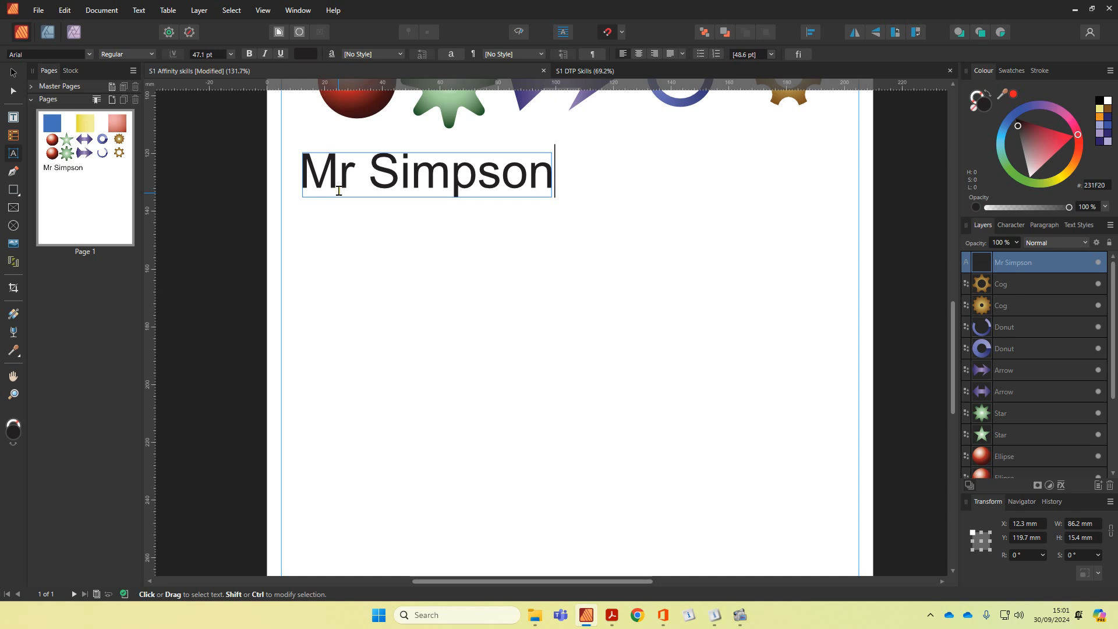
pyautogui.press('Escape')
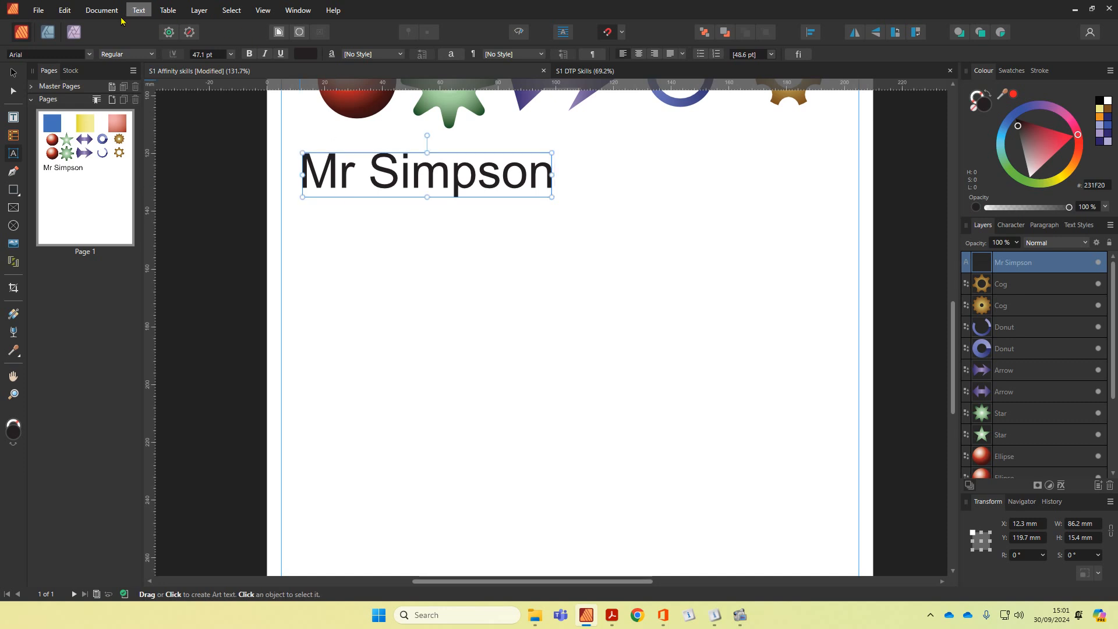
pyautogui.click(13, 73)
pyautogui.moveTo(390, 201)
pyautogui.mouseDown()
pyautogui.moveTo(512, 247)
pyautogui.moveTo(431, 205)
pyautogui.moveTo(386, 199)
pyautogui.mouseUp()
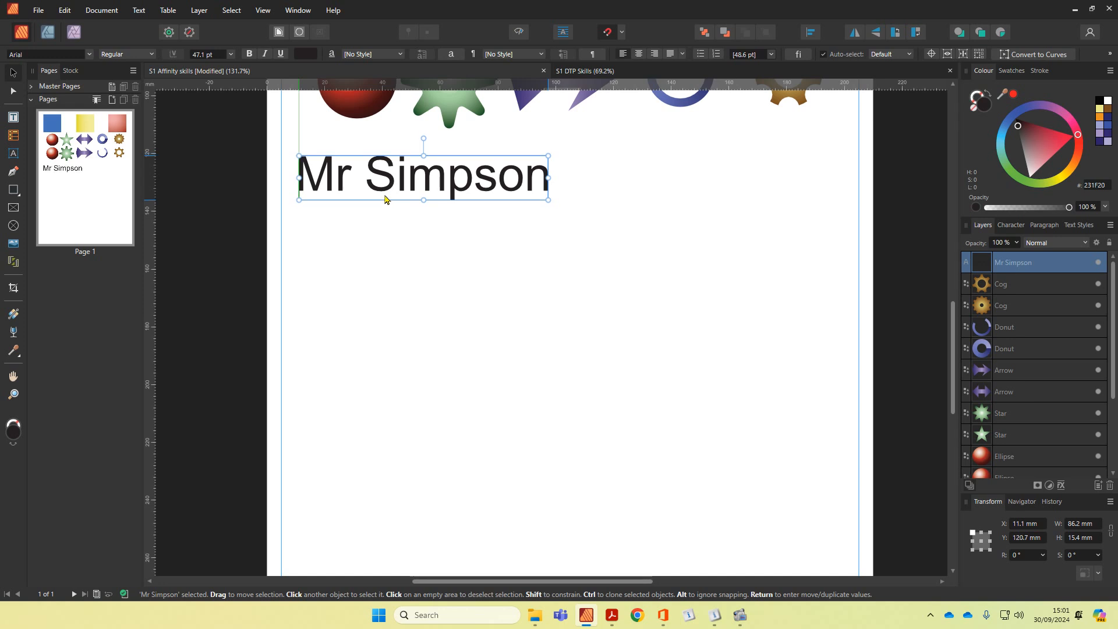
# - Duplicate the name text directly below the original and set the copy's font to Berlin Sans FB Demi
pyautogui.scroll(-4, 411, 363)
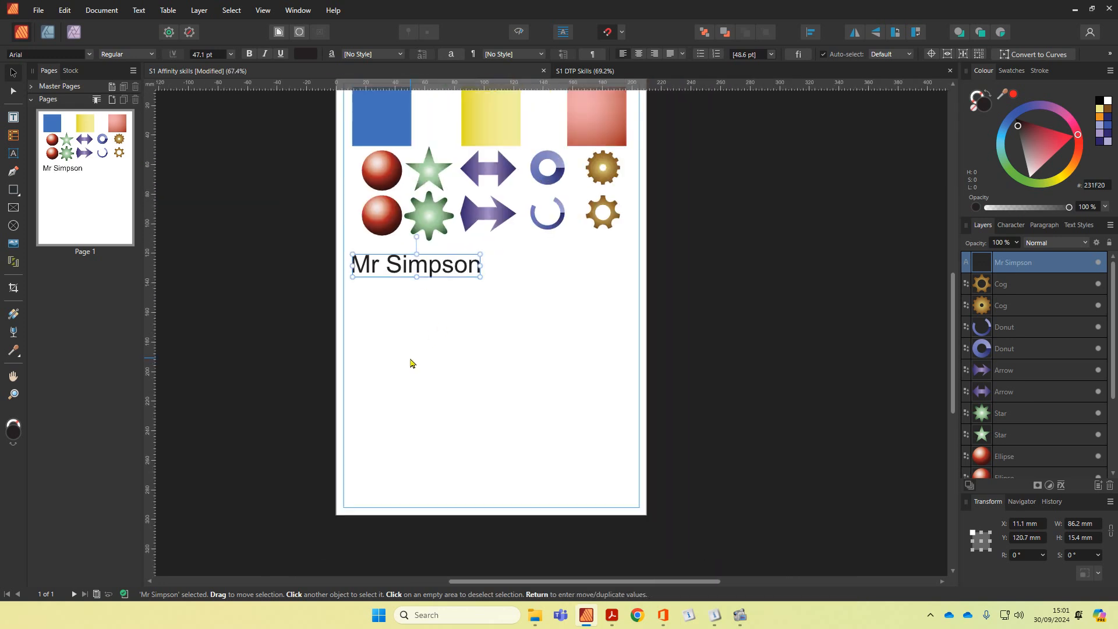
pyautogui.scroll(4, 410, 363)
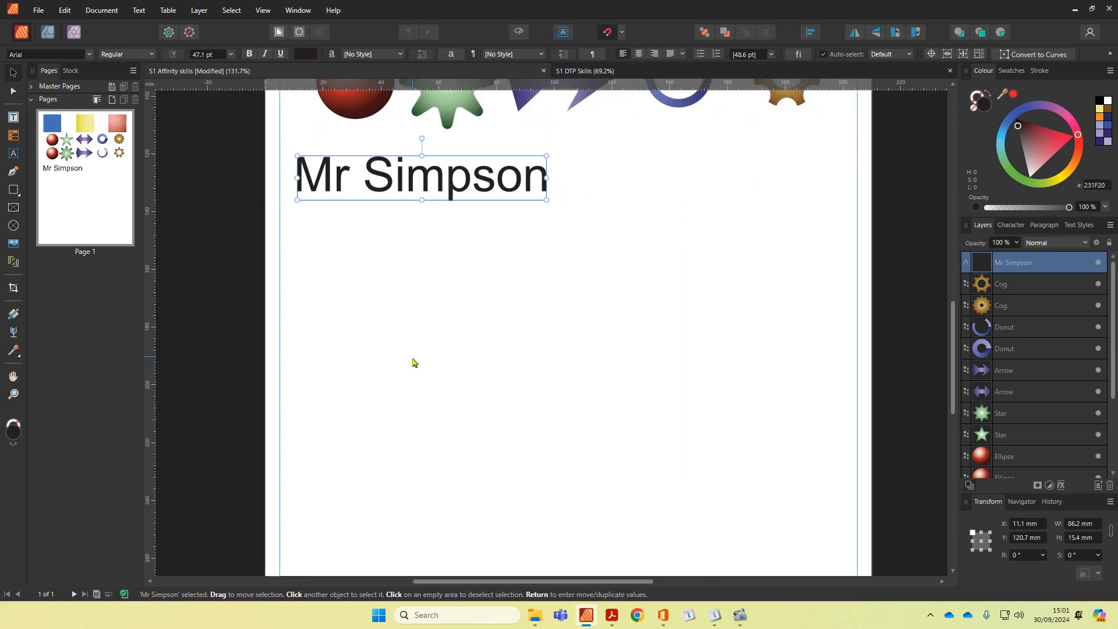
pyautogui.scroll(2, 367, 280)
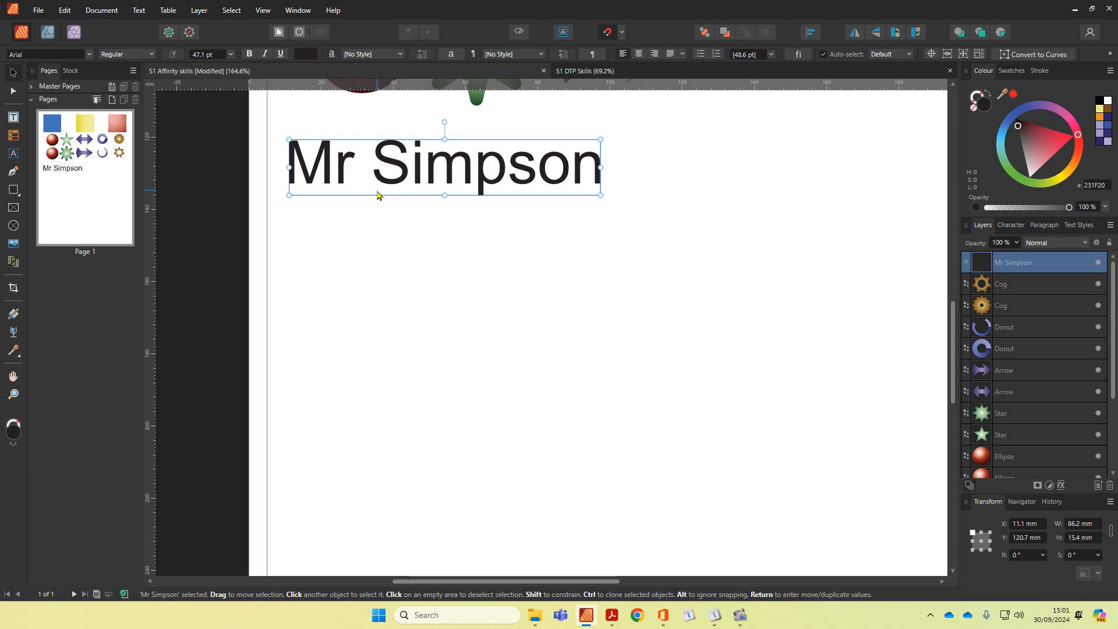
pyautogui.moveTo(377, 195)
pyautogui.mouseDown()
pyautogui.moveTo(382, 282)
pyautogui.moveTo(379, 182)
pyautogui.moveTo(382, 252)
pyautogui.mouseUp()
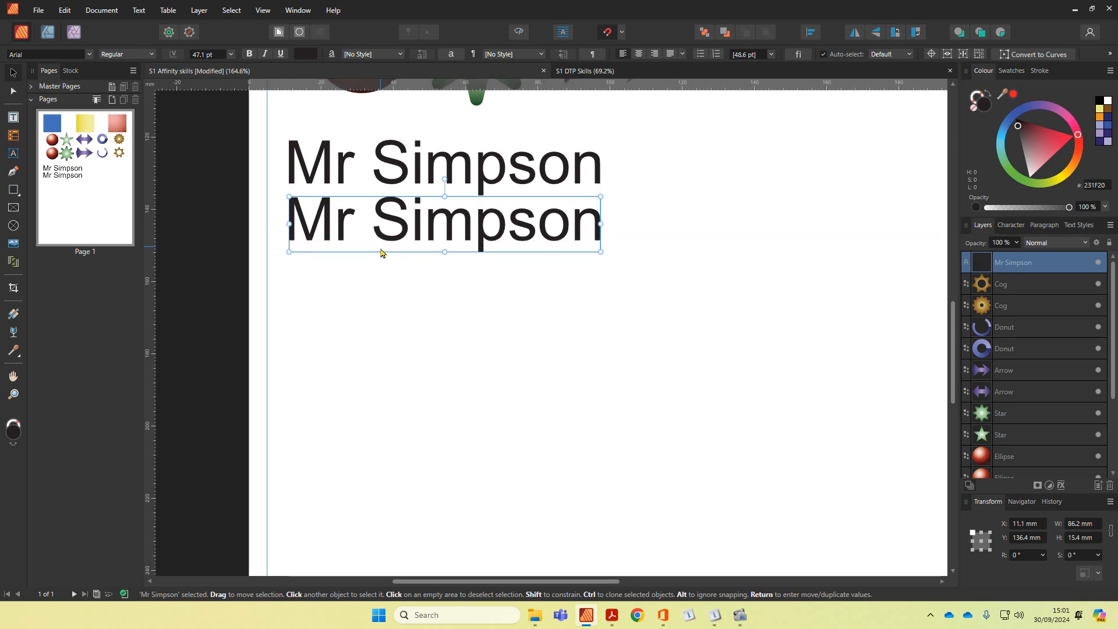
pyautogui.click(89, 54)
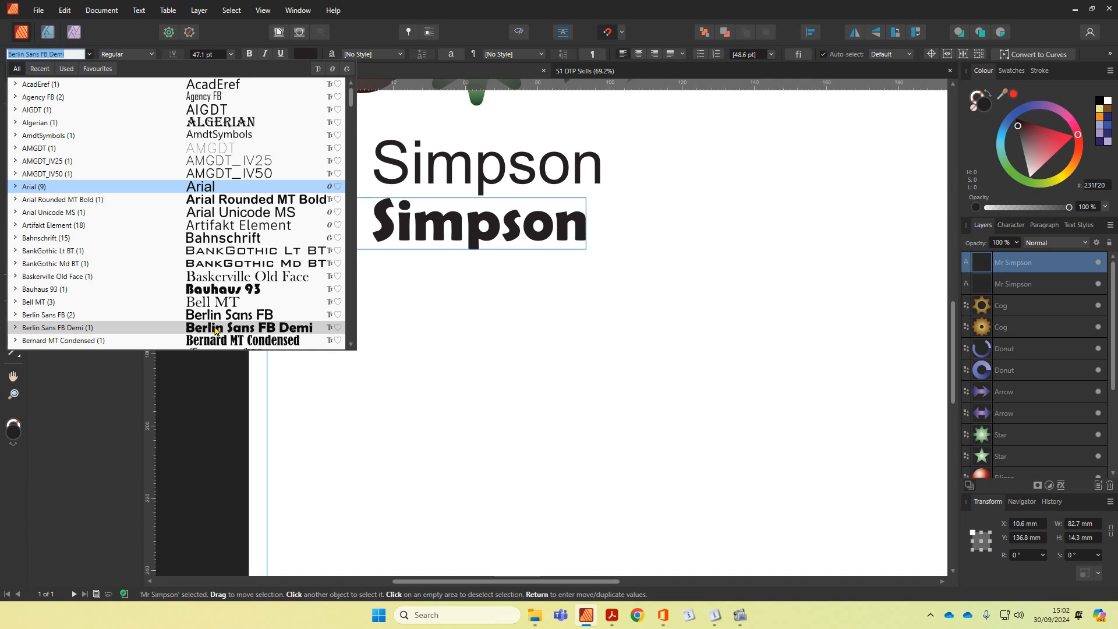
pyautogui.click(216, 330)
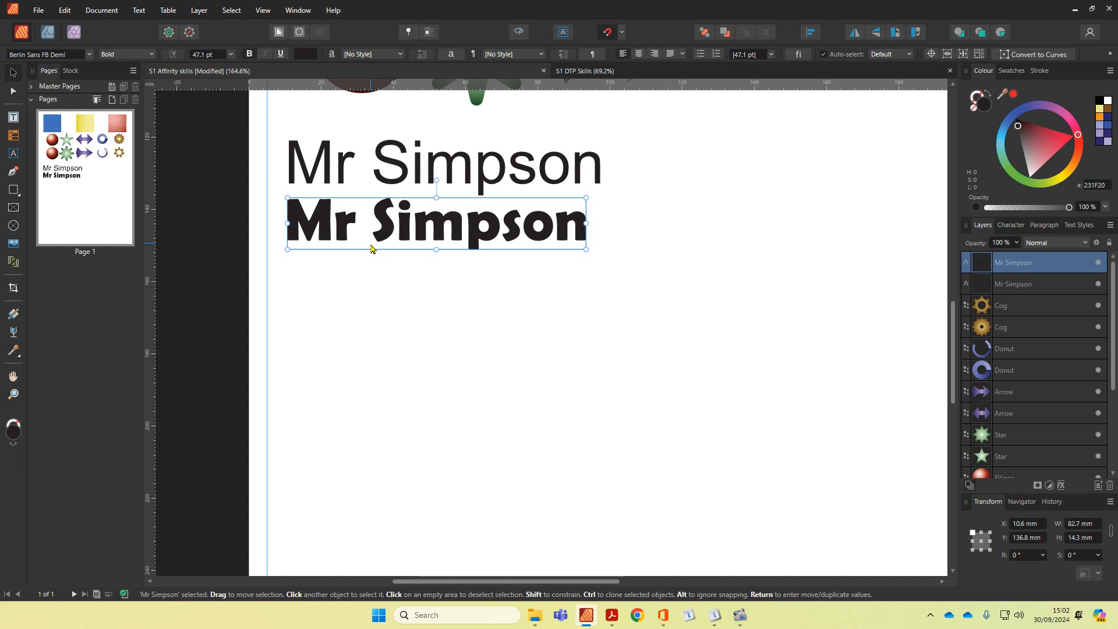
# - Duplicate the Berlin Sans FB Demi name text beside itself and set the new copy's font to Harlow Solid Italic
pyautogui.moveTo(371, 249); pyautogui.dragTo(711, 246)
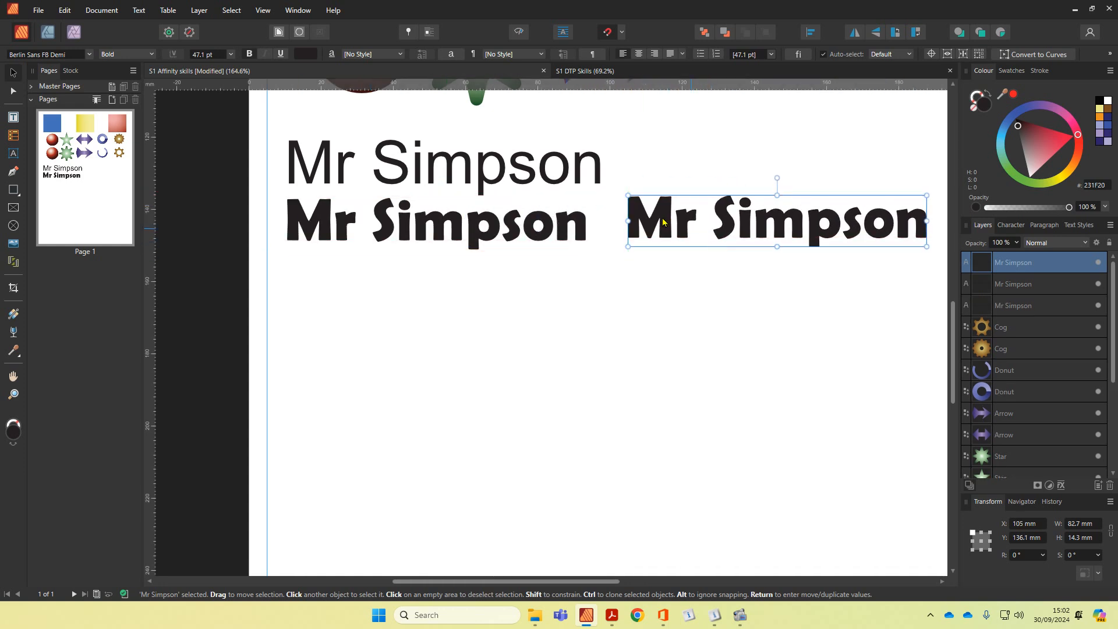
pyautogui.click(89, 54)
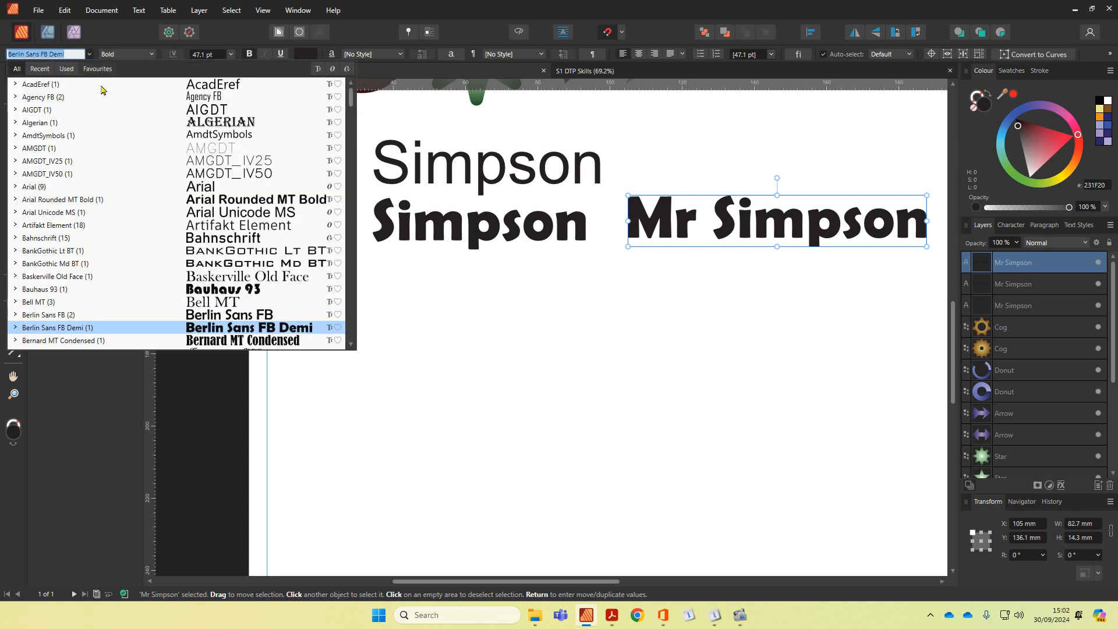
pyautogui.scroll(-5, 219, 260)
pyautogui.scroll(-12, 219, 260)
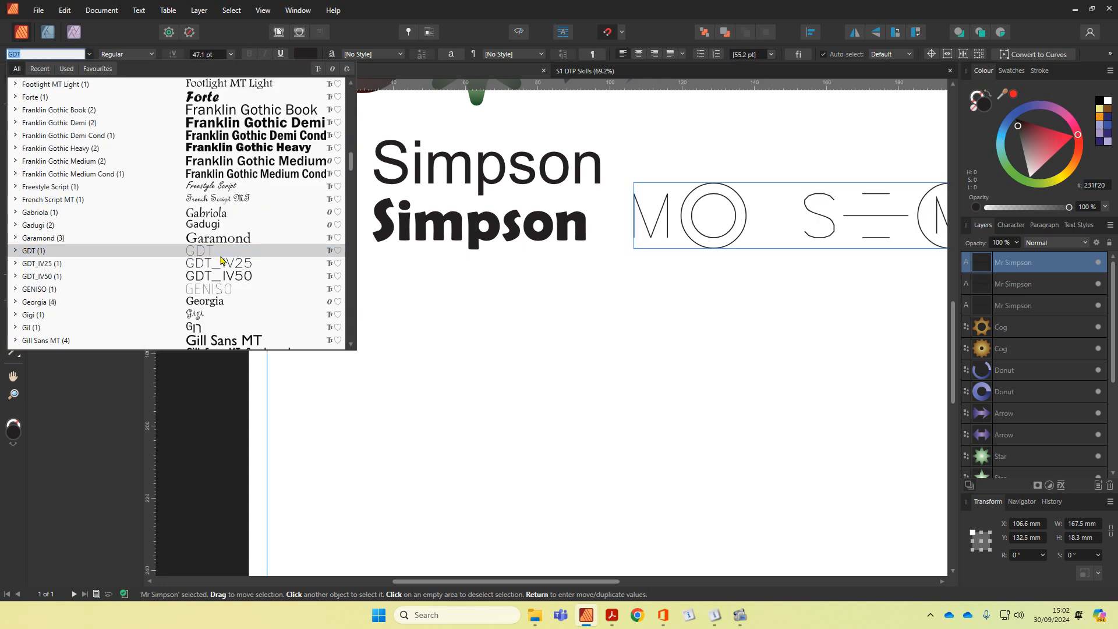
pyautogui.scroll(-7, 222, 261)
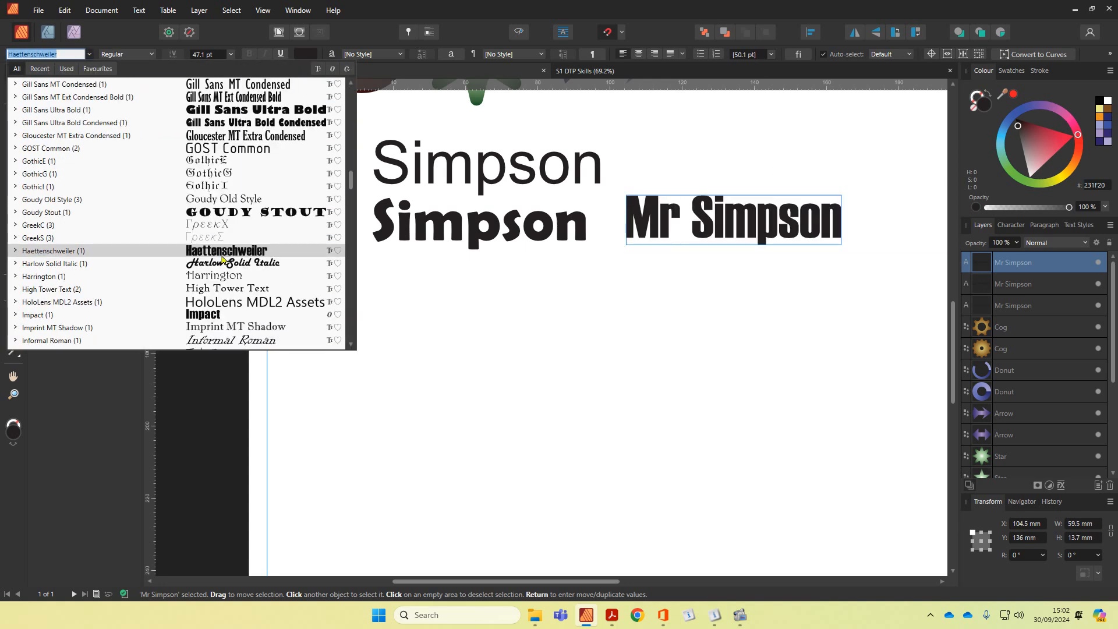
pyautogui.scroll(-3, 222, 260)
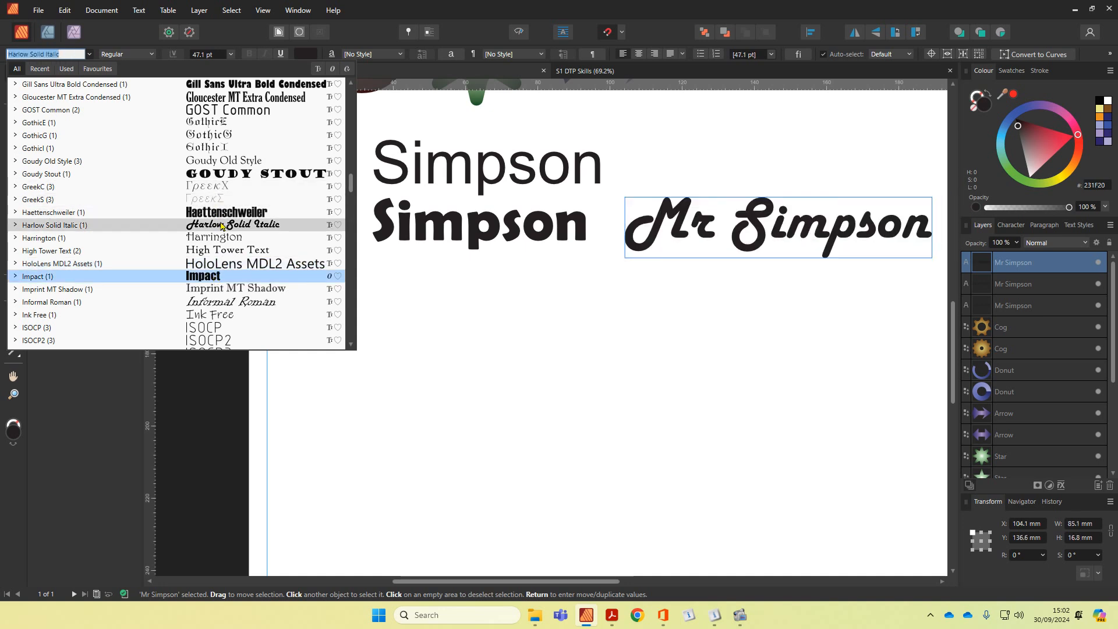
pyautogui.click(222, 226)
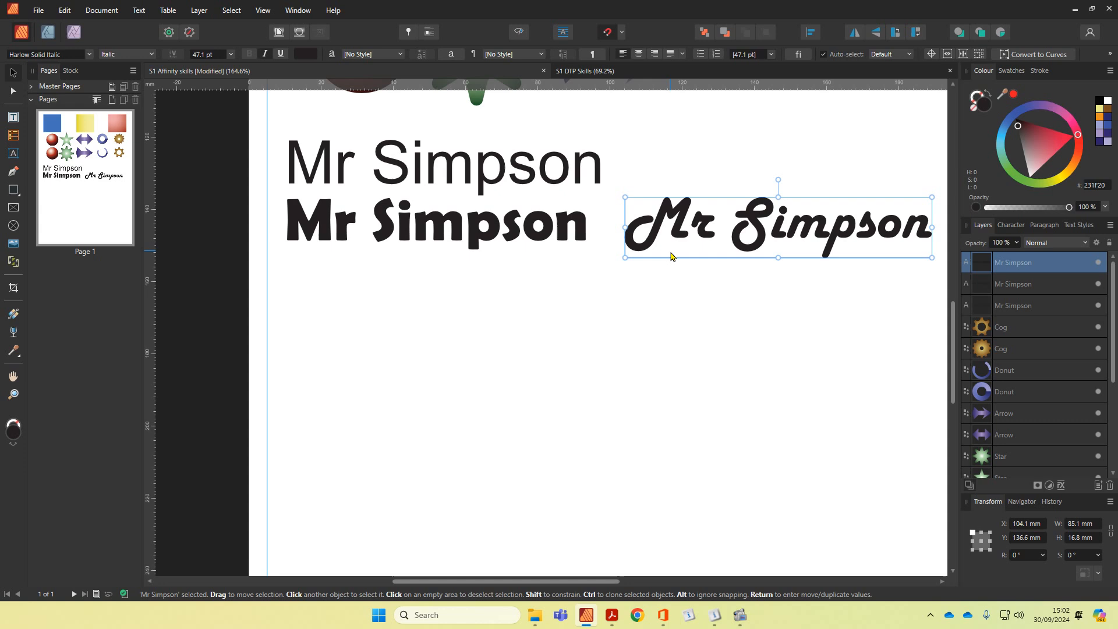
pyautogui.moveTo(671, 256); pyautogui.dragTo(672, 324)
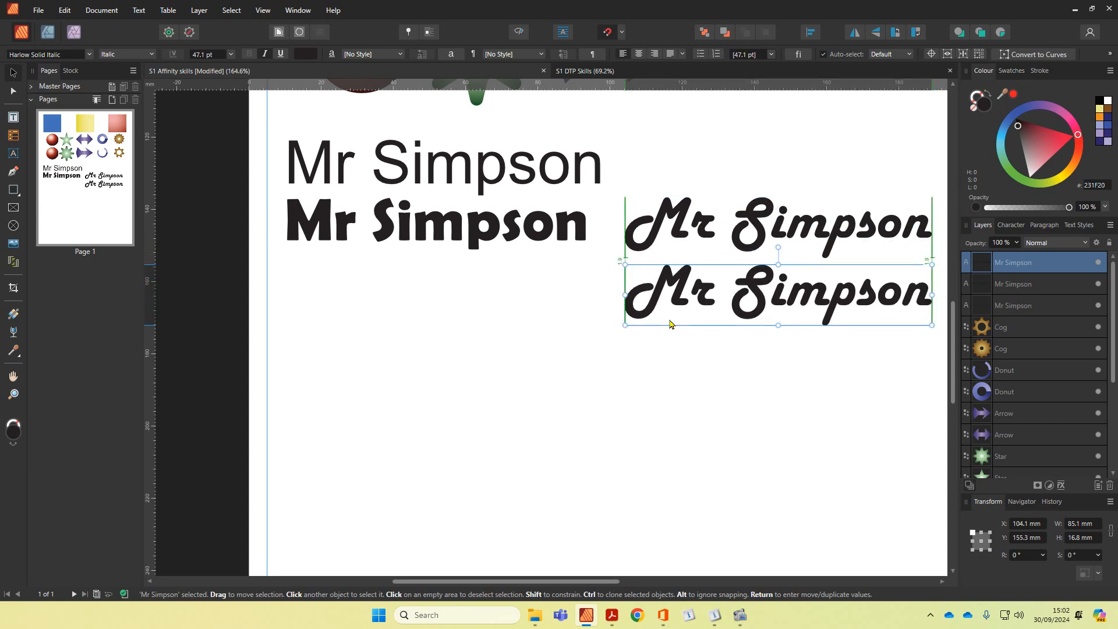
pyautogui.click(89, 54)
pyautogui.press('Down')
pyautogui.scroll(-9, 239, 204)
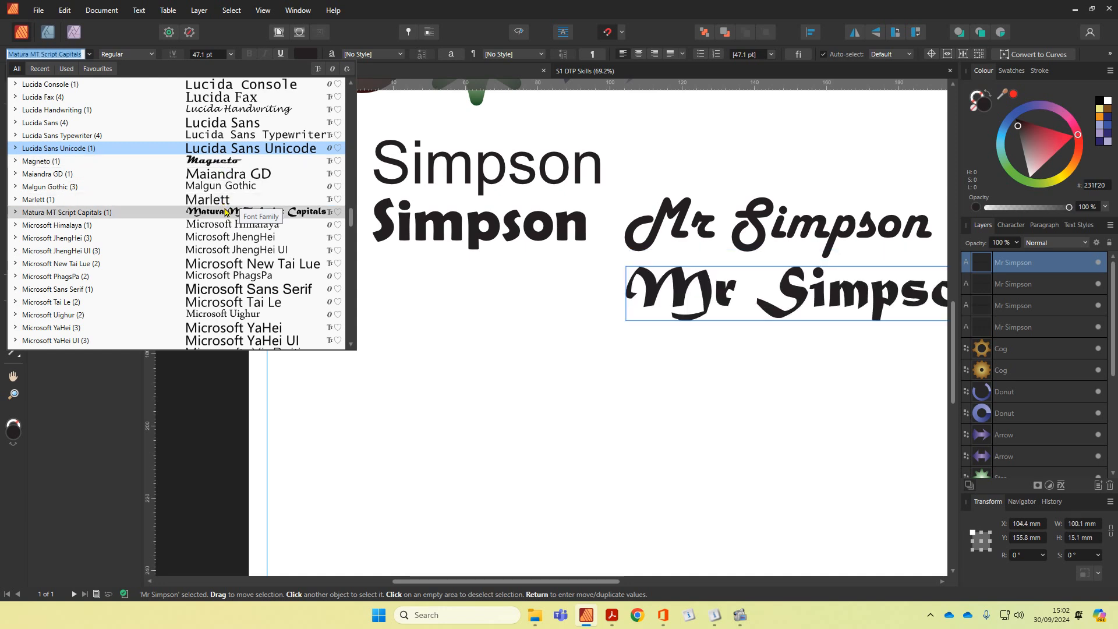
pyautogui.scroll(-6, 225, 214)
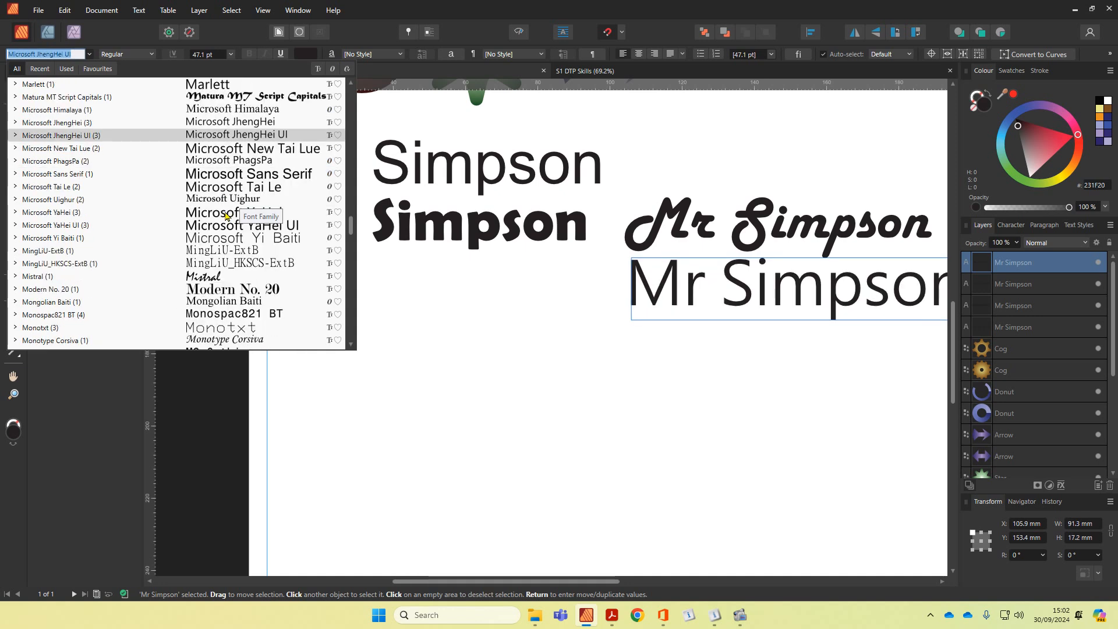
pyautogui.scroll(-9, 226, 215)
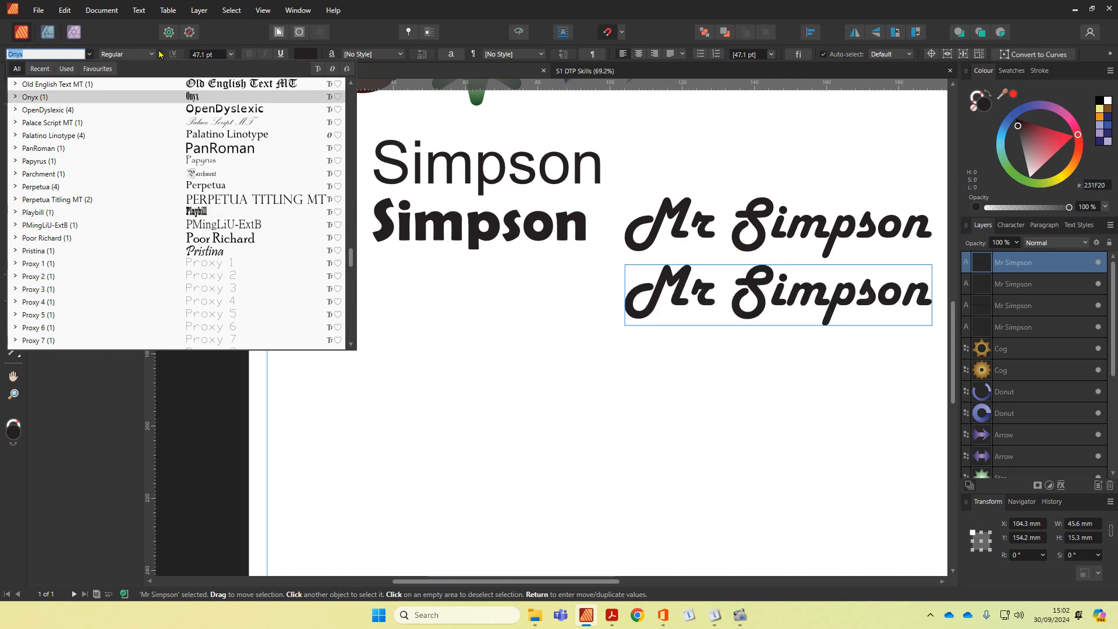
pyautogui.press('Return')
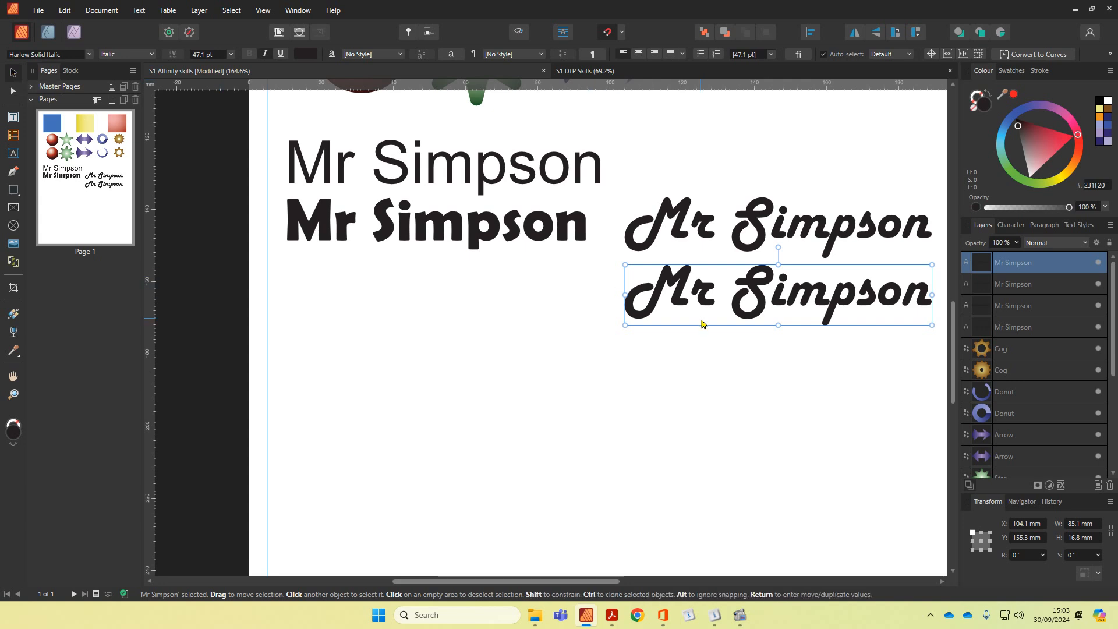
pyautogui.press('Delete')
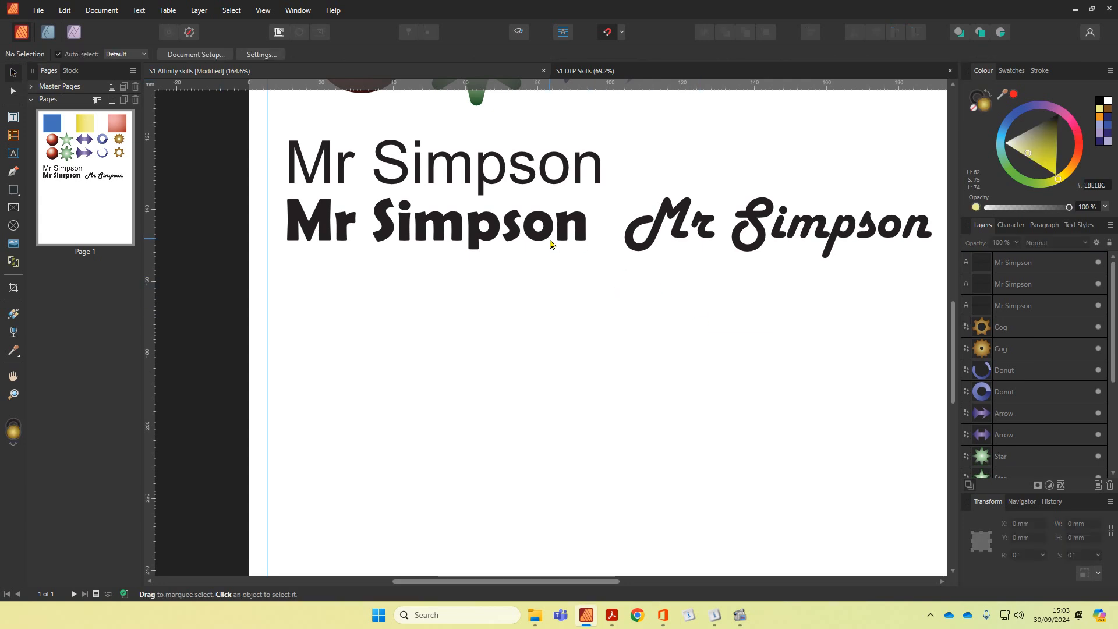
# - Delete the Berlin Sans FB Demi copy and move the Harlow Solid Italic name directly below the original text
pyautogui.click(554, 245)
pyautogui.press('Delete')
pyautogui.click(703, 245)
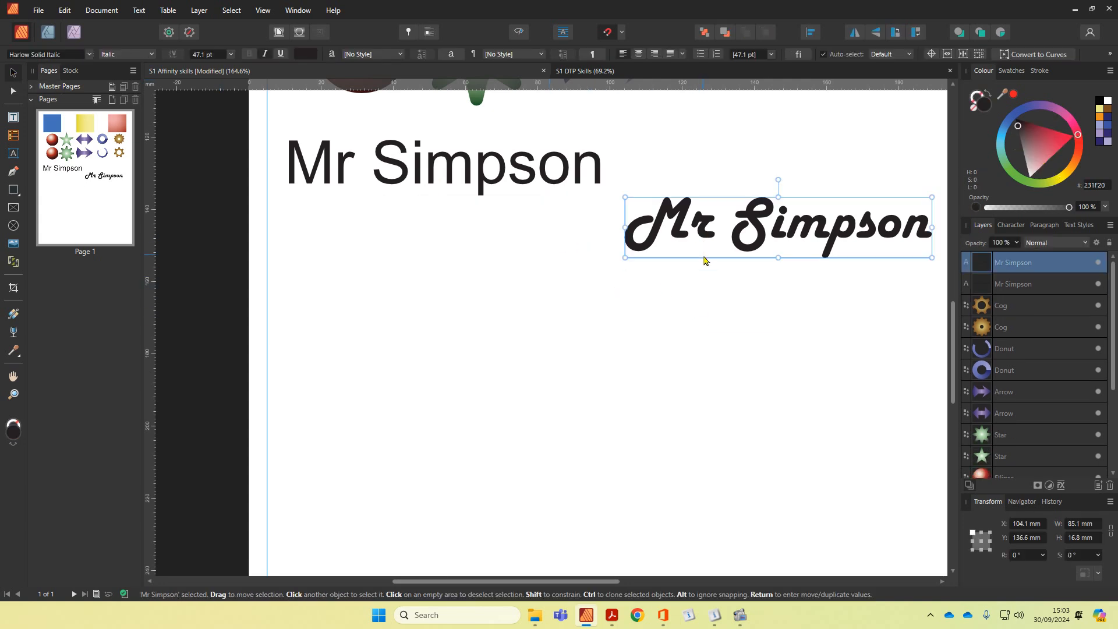
pyautogui.moveTo(702, 256); pyautogui.dragTo(359, 264)
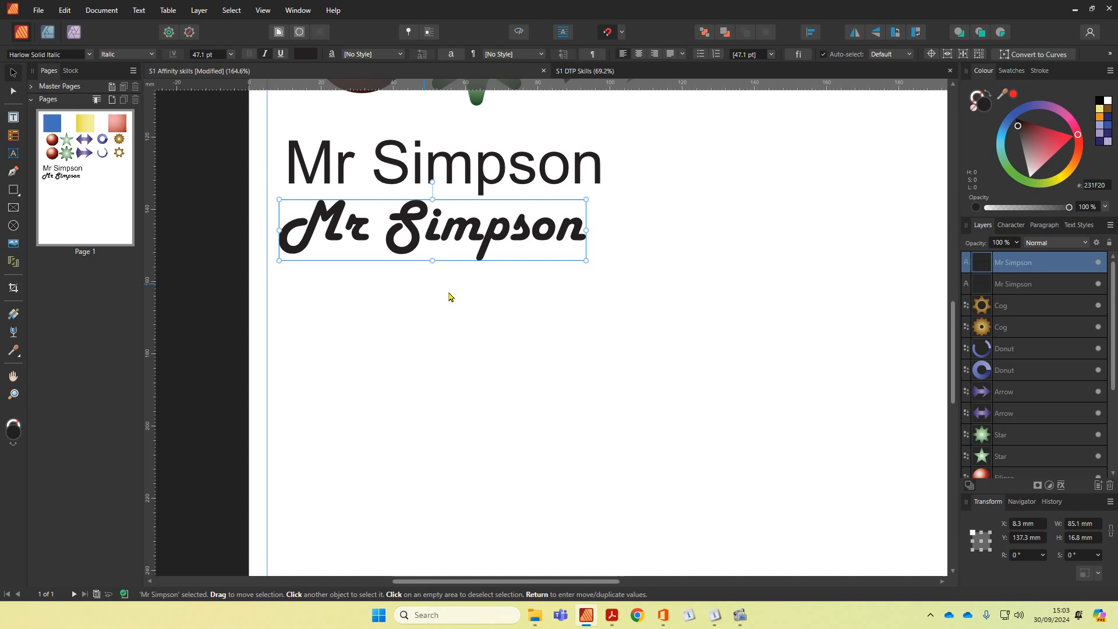
# - Resize the Harlow Solid Italic name text and set its font size to exactly 48 pt
pyautogui.moveTo(589, 264); pyautogui.dragTo(629, 276)
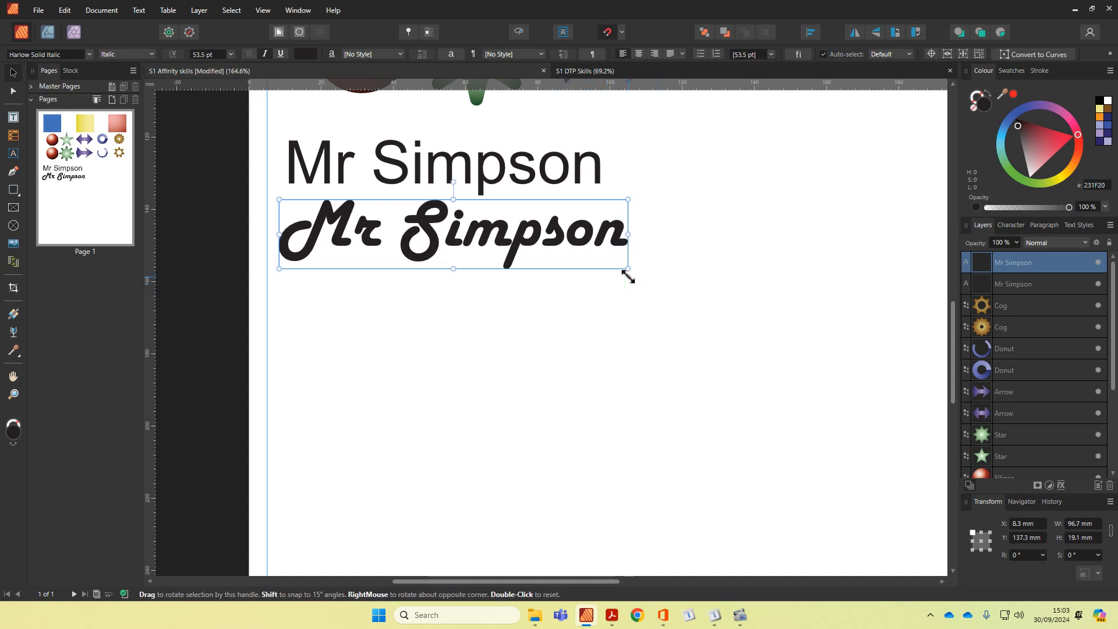
pyautogui.click(201, 55)
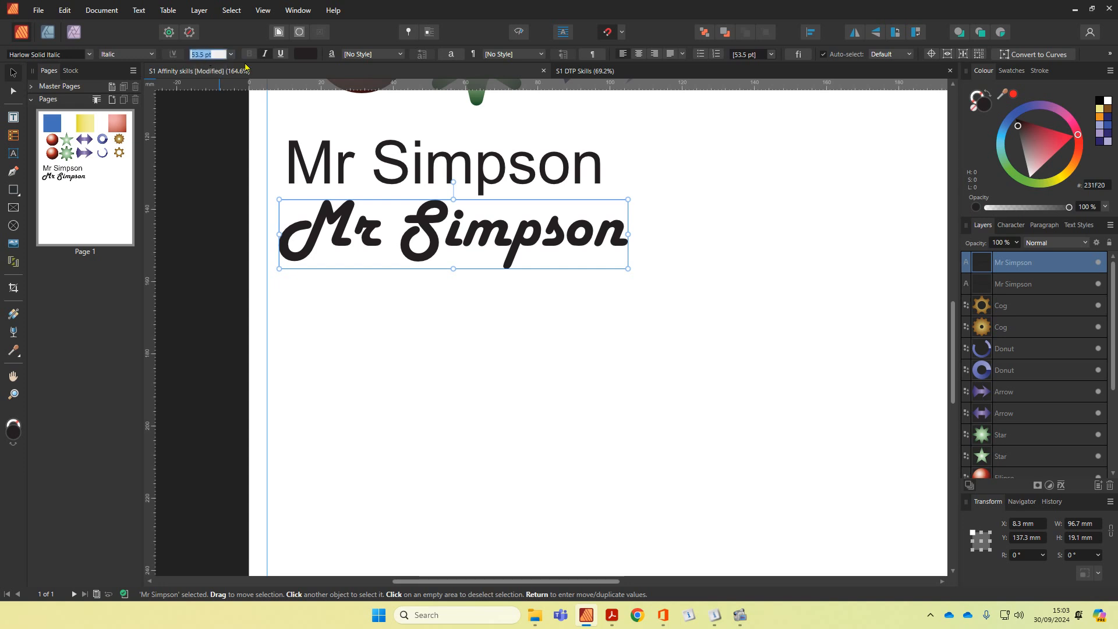
pyautogui.write('48')
pyautogui.press('Return')
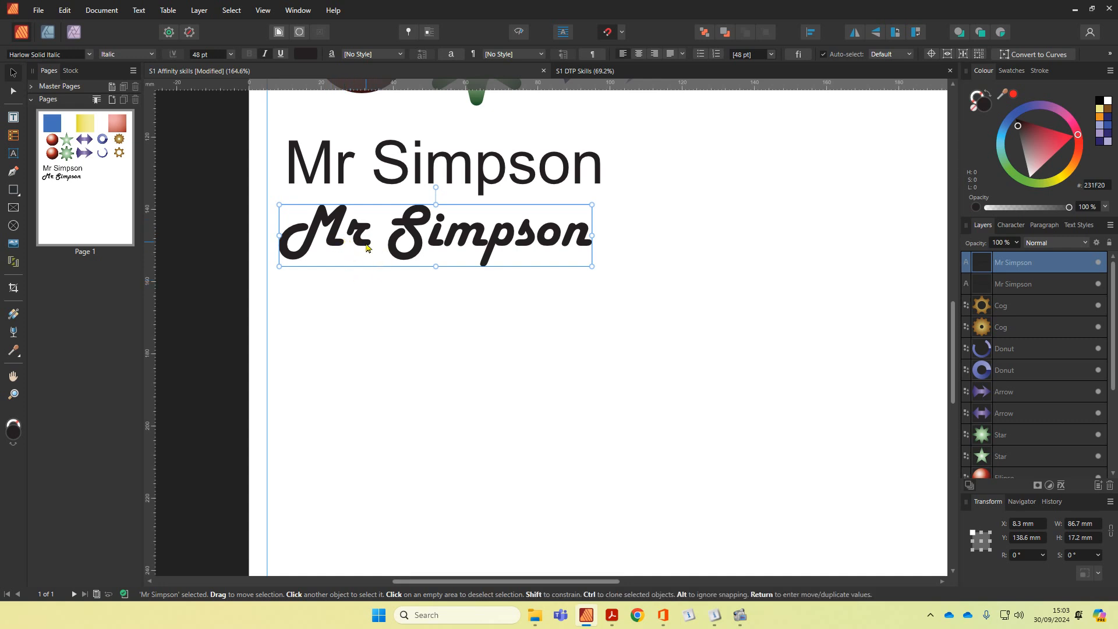
# - Insert the word "Amazing" between the title and surname in the Harlow Solid Italic text
pyautogui.doubleClick(366, 248)
pyautogui.click(373, 239)
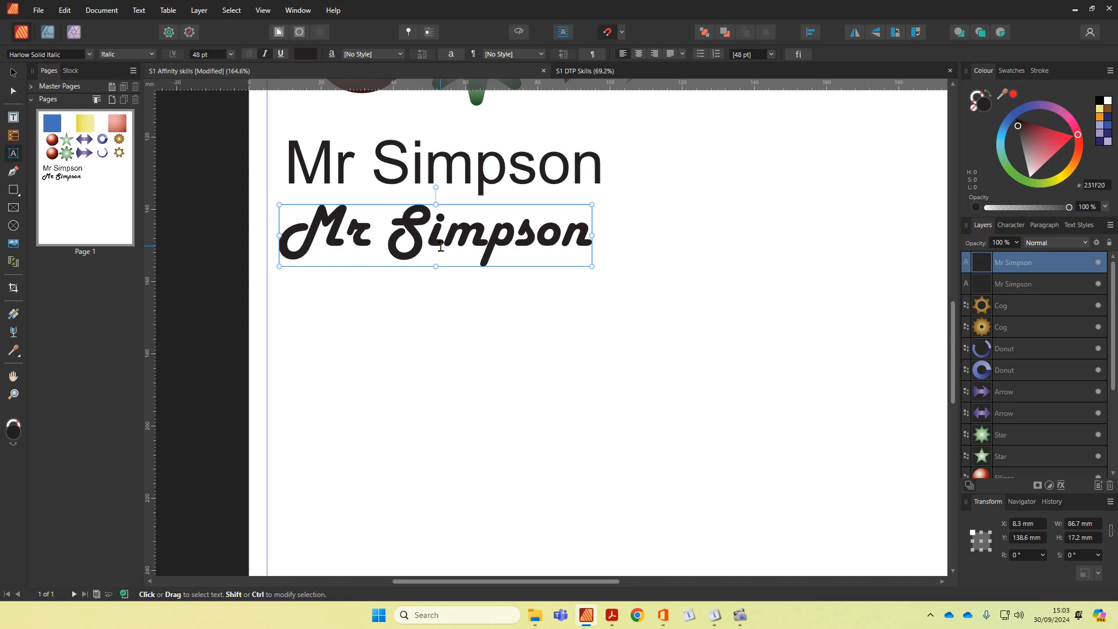
pyautogui.write('Ama')
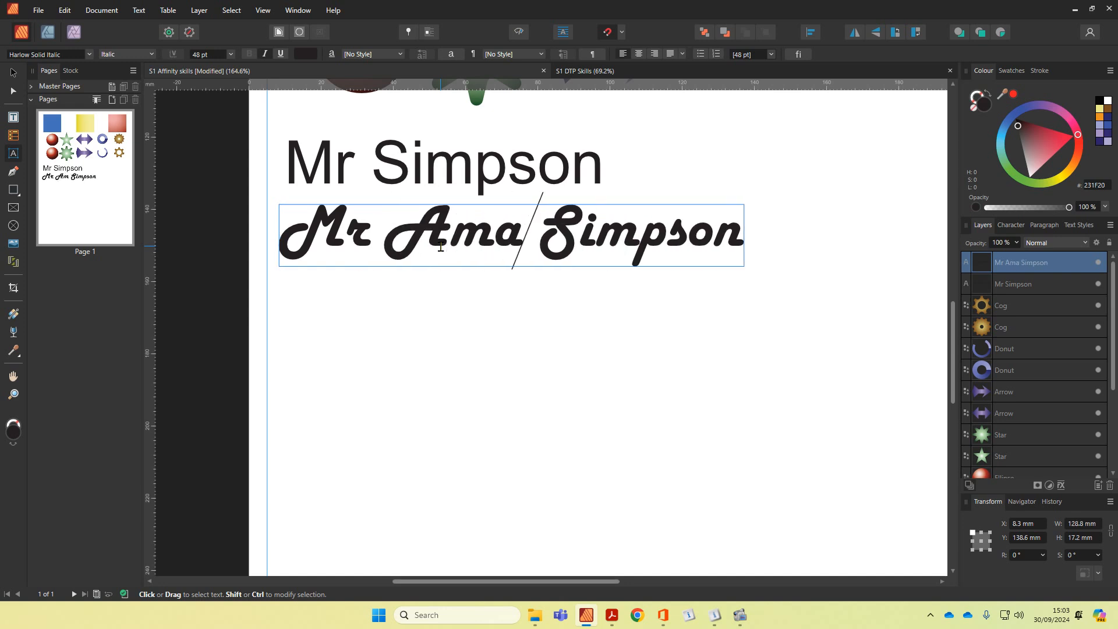
pyautogui.write('z')
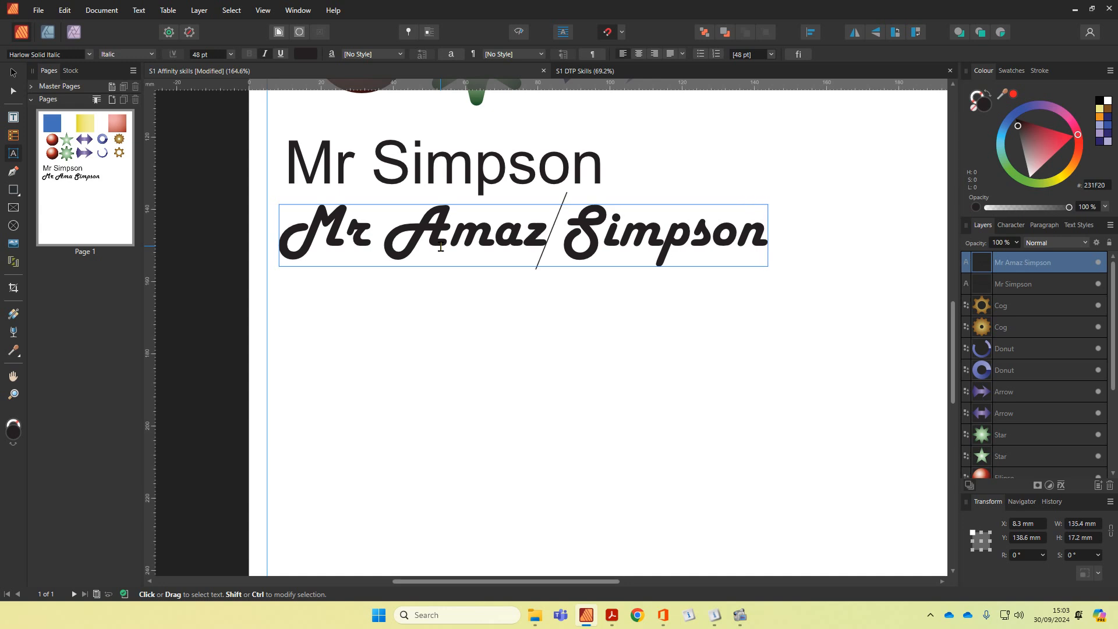
pyautogui.write('ing')
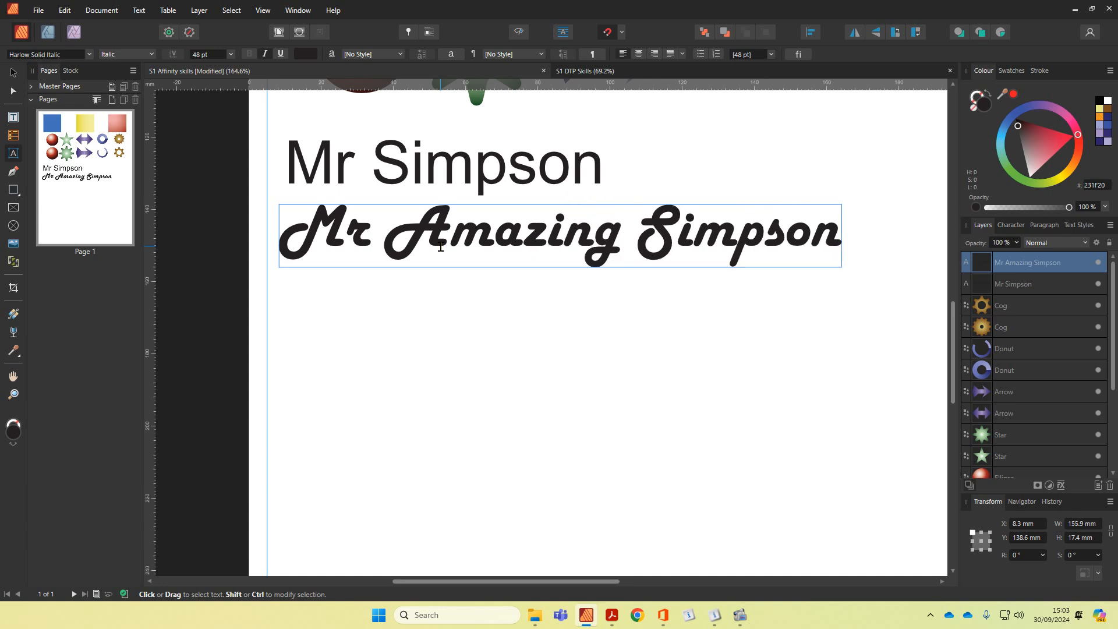
# - Remove the word "Amazing" from the script name text and return to object selection with the Move Tool
pyautogui.press('BackSpace')
pyautogui.press('BackSpace')
pyautogui.press('BackSpace')
pyautogui.press('BackSpace')
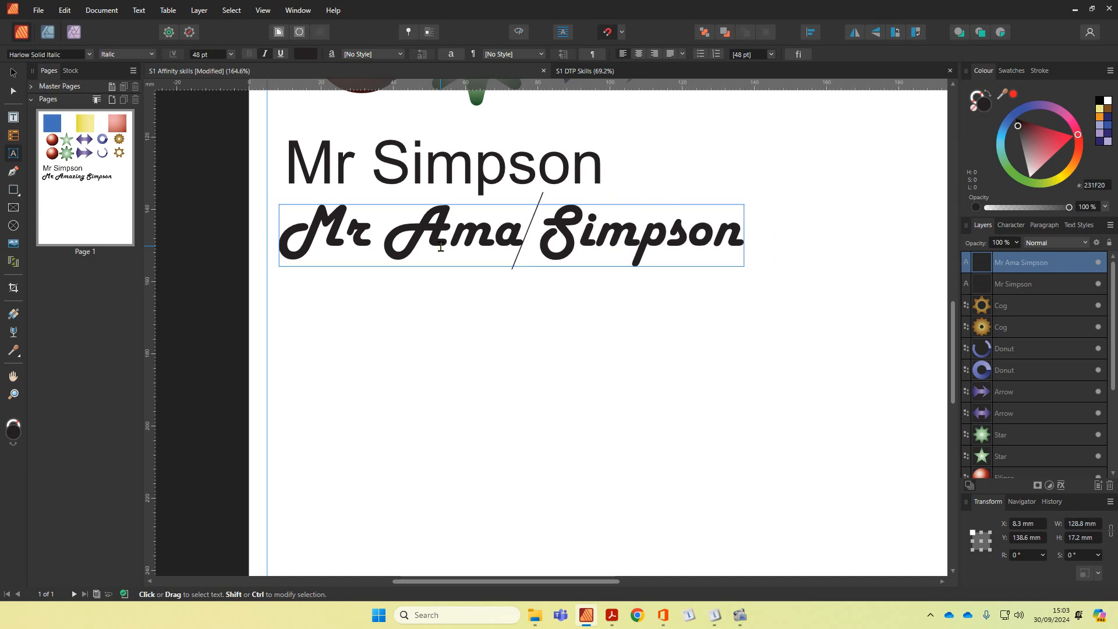
pyautogui.press('BackSpace')
pyautogui.press('BackSpace')
pyautogui.press('BackSpace')
pyautogui.press('BackSpace')
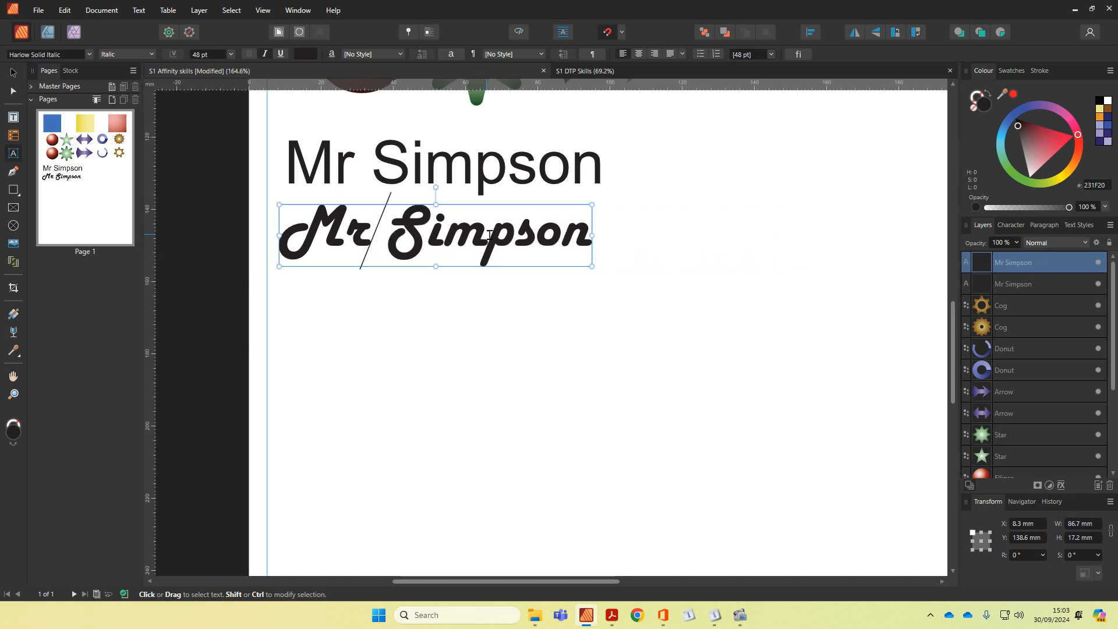
pyautogui.click(488, 235)
pyautogui.click(13, 71)
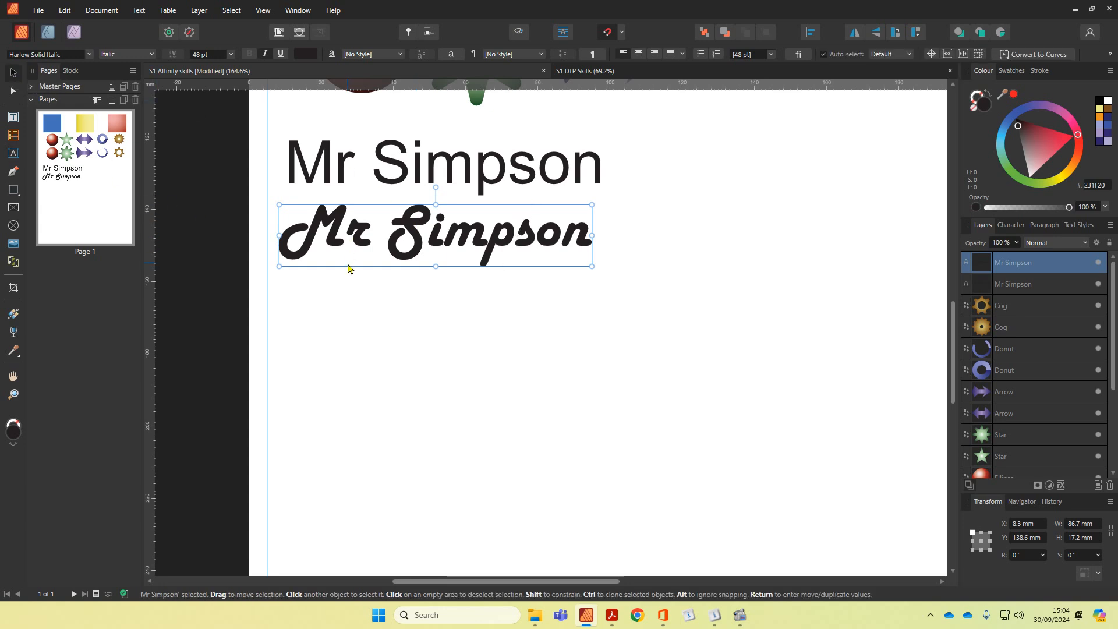
# - Duplicate the 48 pt script name directly below itself and convert the copy to curves
pyautogui.moveTo(348, 264); pyautogui.dragTo(350, 330)
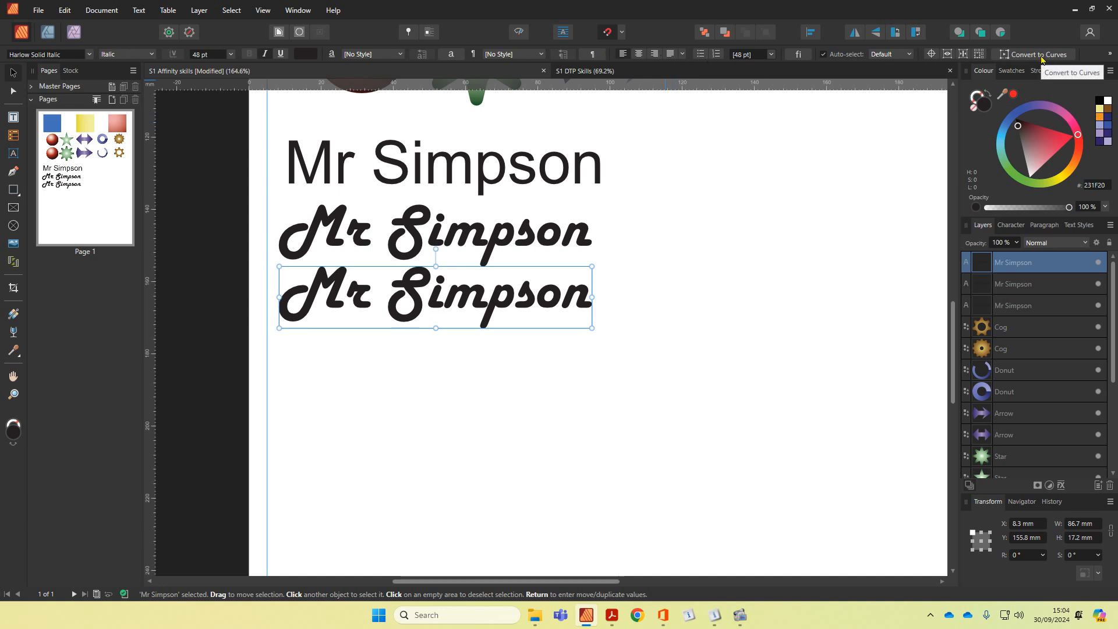
pyautogui.click(1041, 59)
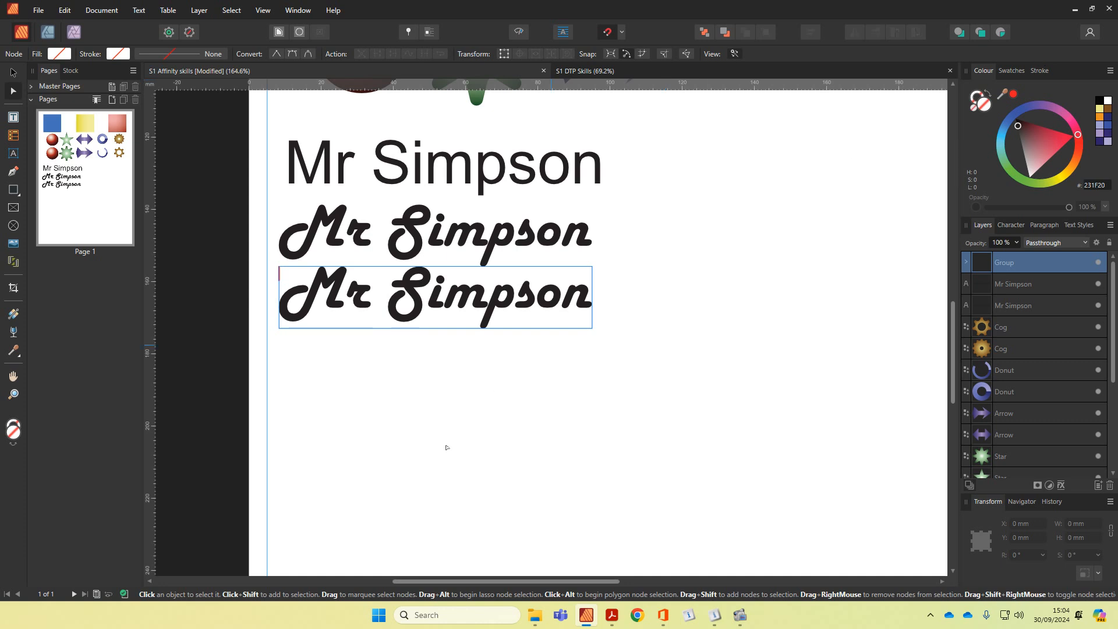
pyautogui.click(13, 73)
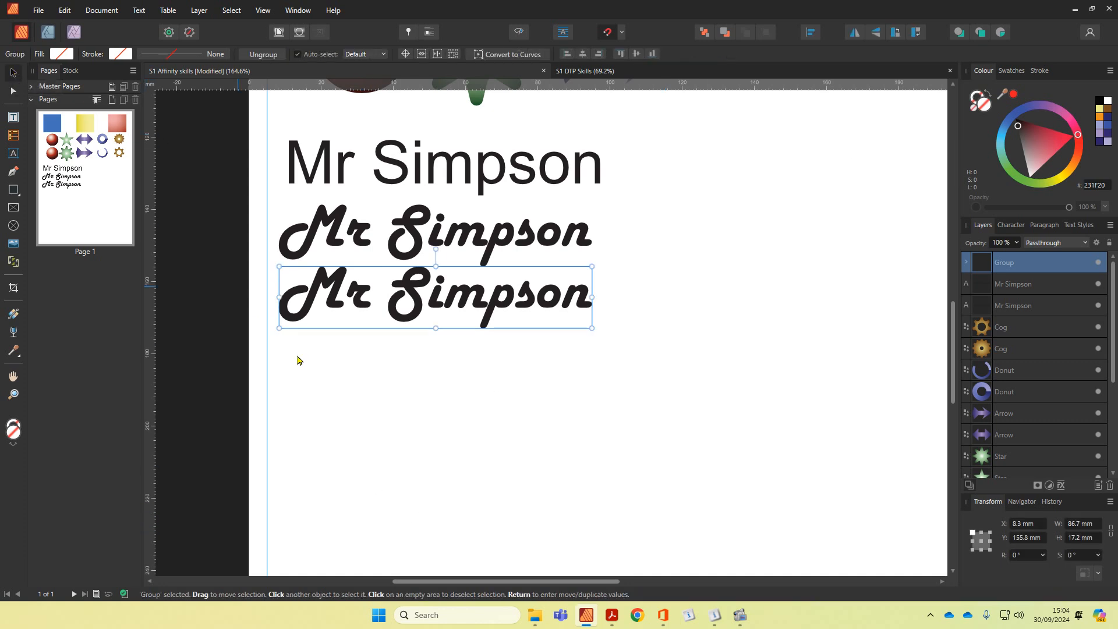
pyautogui.click(325, 382)
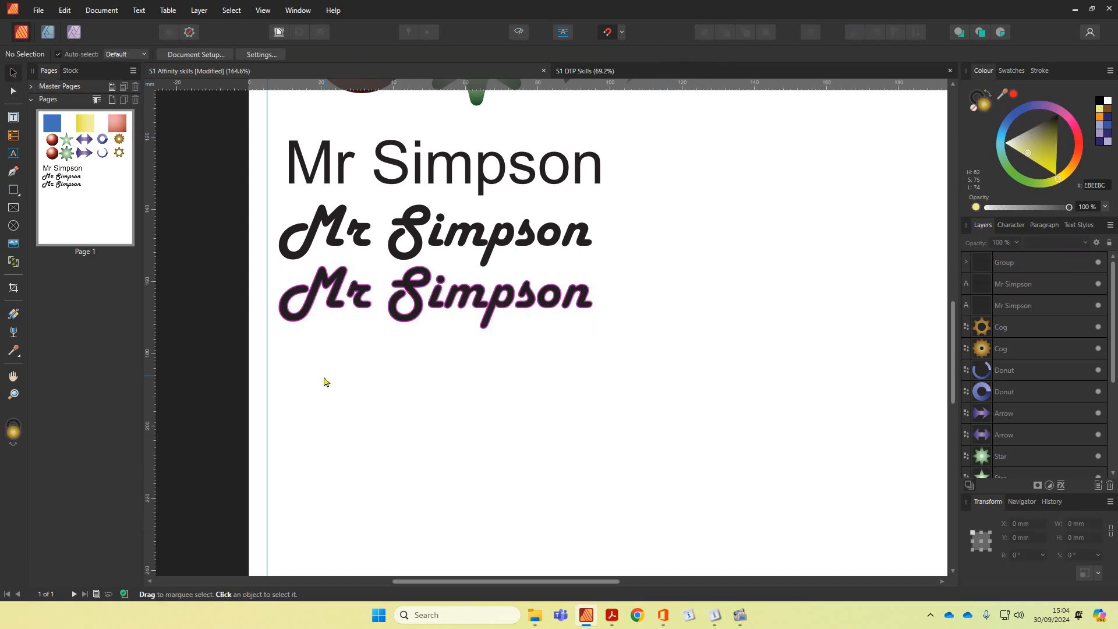
# - Select the capital M curve inside the converted lettering group and move it straight down about 3.7 mm
pyautogui.click(313, 307)
pyautogui.doubleClick(313, 306)
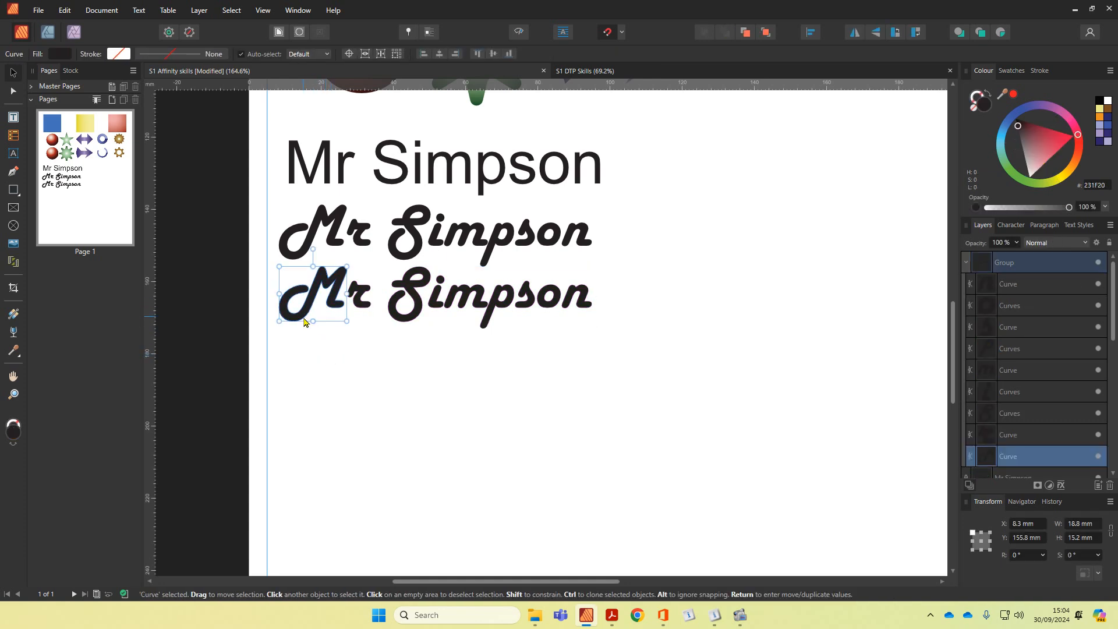
pyautogui.moveTo(303, 324)
pyautogui.mouseDown()
pyautogui.moveTo(302, 348)
pyautogui.moveTo(300, 335)
pyautogui.mouseUp()
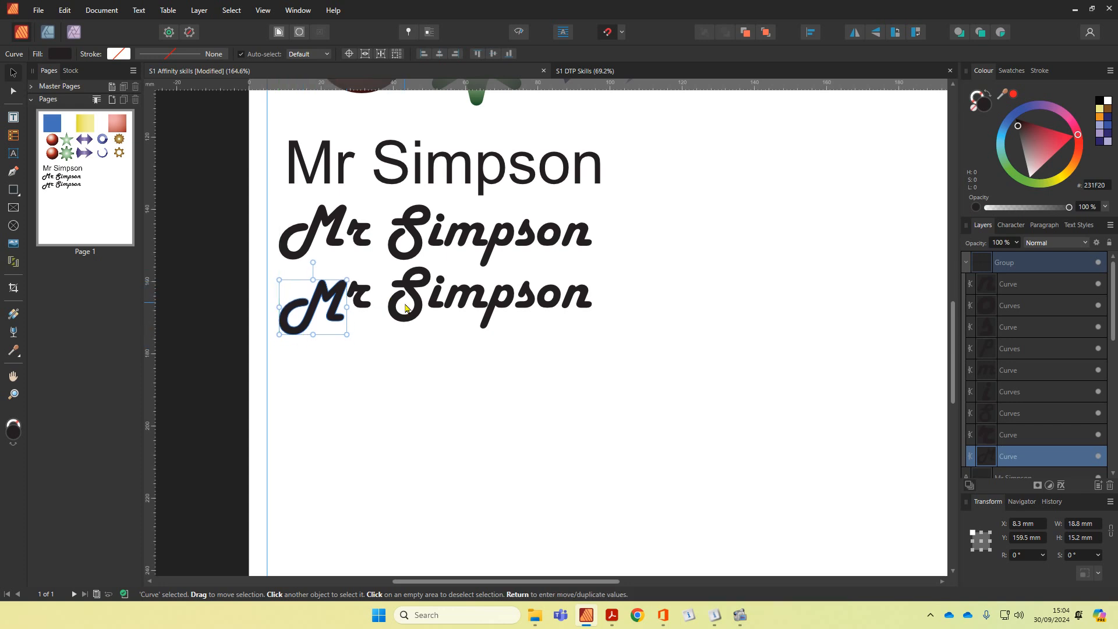
# - With snapping off, reposition the surname's i, m and p curves tightly after the S, aligned with its lower edge
pyautogui.click(434, 307)
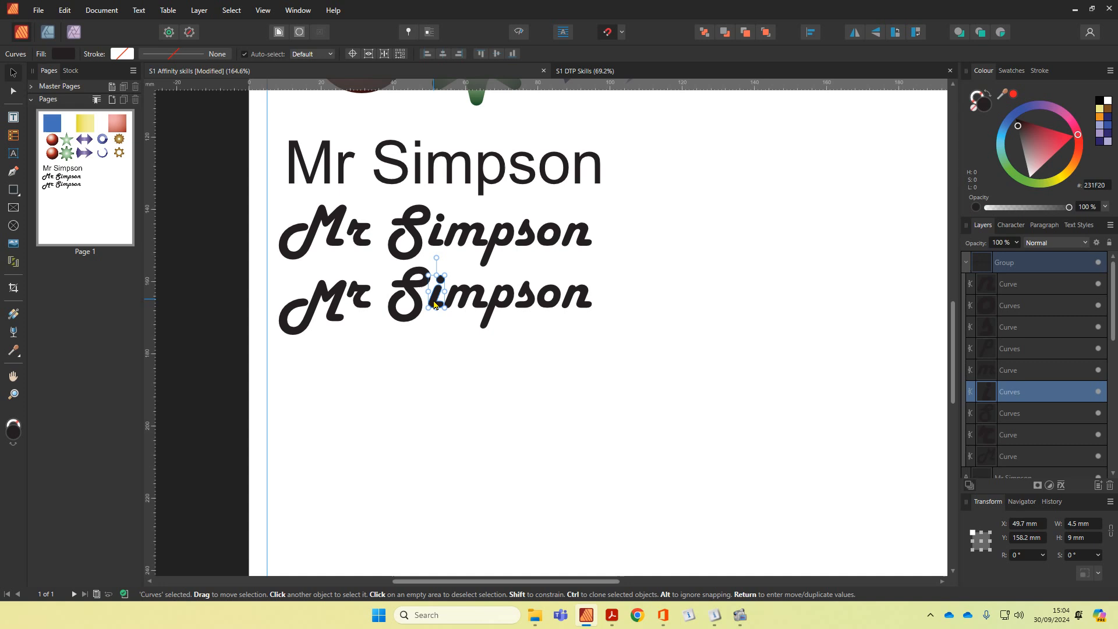
pyautogui.moveTo(434, 306); pyautogui.dragTo(424, 318)
pyautogui.scroll(-3, 424, 318)
pyautogui.scroll(8, 419, 317)
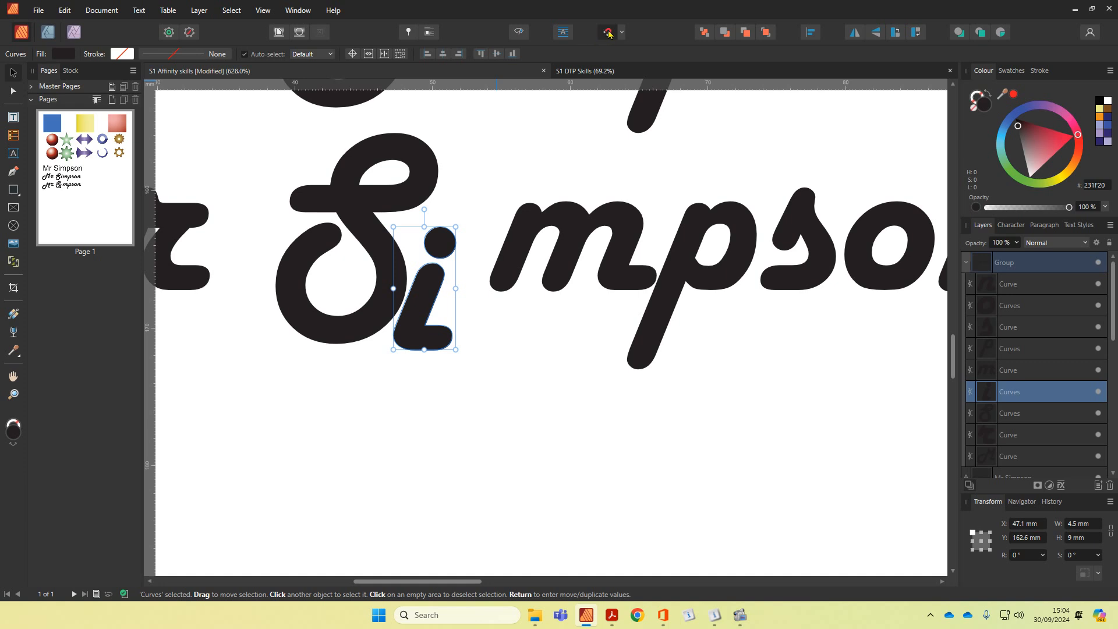
pyautogui.moveTo(426, 327); pyautogui.dragTo(436, 327)
pyautogui.moveTo(502, 271); pyautogui.dragTo(481, 326)
pyautogui.moveTo(669, 283); pyautogui.dragTo(676, 251)
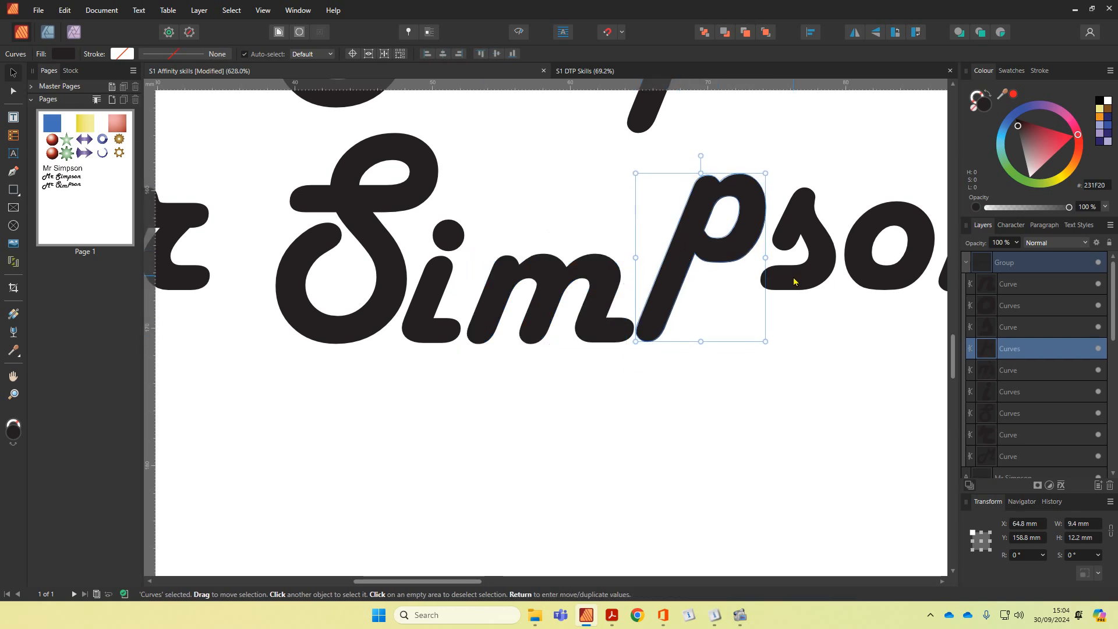
# - Move the surname's last three letter curves, s, o and n, tightly after the p on the same lowered baseline
pyautogui.moveTo(791, 282); pyautogui.dragTo(760, 335)
pyautogui.moveTo(749, 384); pyautogui.dragTo(397, 442)
pyautogui.moveTo(536, 327); pyautogui.dragTo(498, 384)
pyautogui.moveTo(594, 340); pyautogui.dragTo(557, 383)
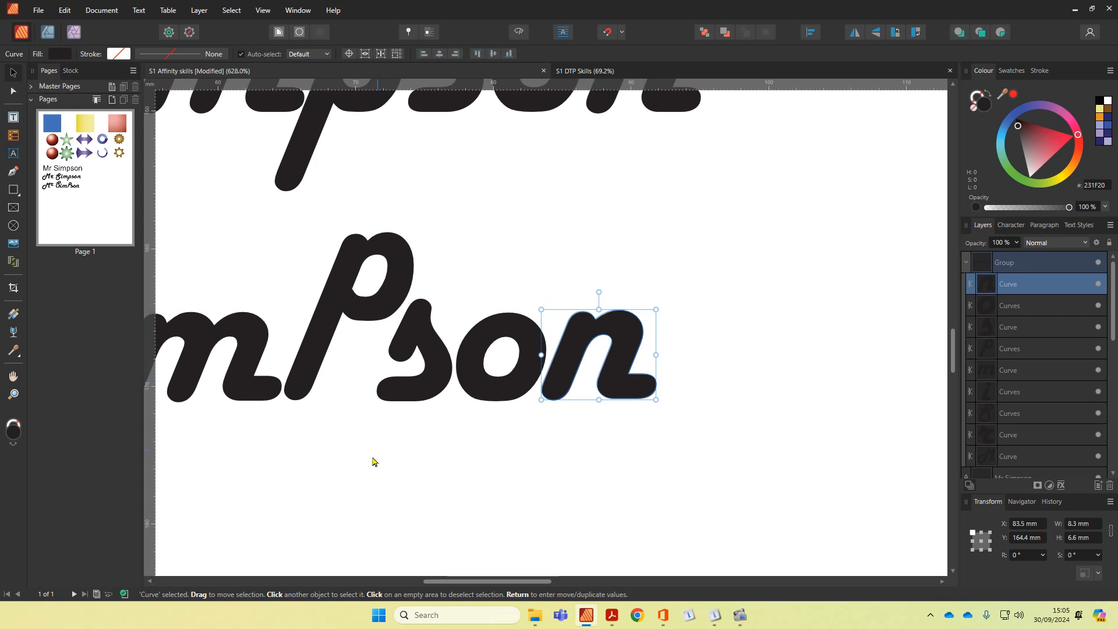
pyautogui.moveTo(392, 453); pyautogui.dragTo(730, 379)
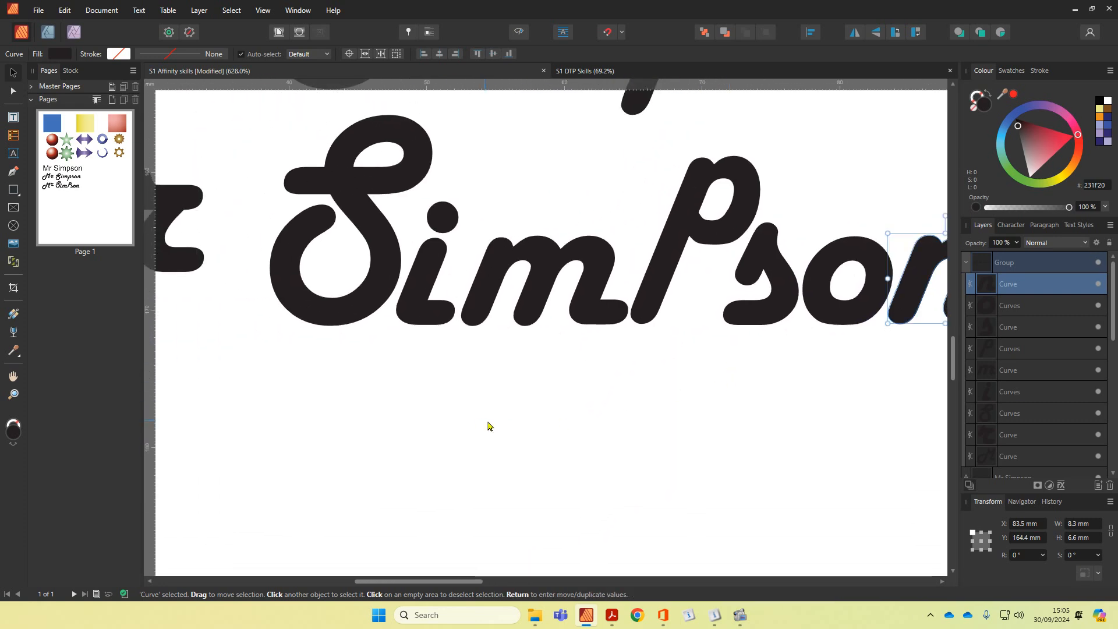
# - Try rotating the surname's final n curve by about 21° and shifting it slightly, and undo both changes
pyautogui.scroll(-5, 491, 423)
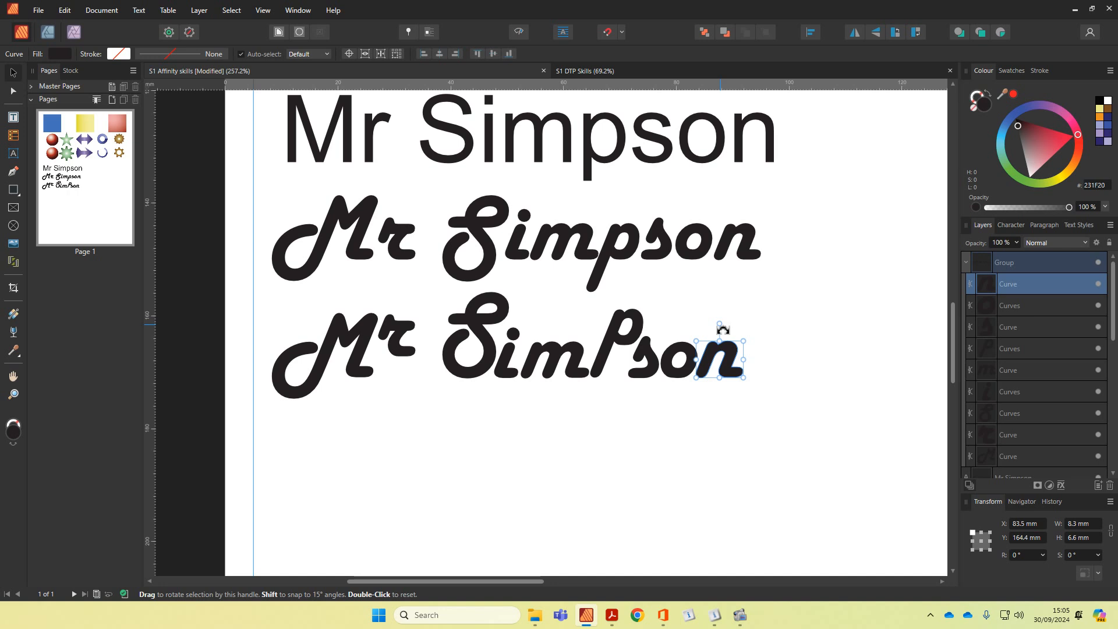
pyautogui.moveTo(722, 329); pyautogui.dragTo(709, 324)
pyautogui.moveTo(719, 377); pyautogui.dragTo(718, 371)
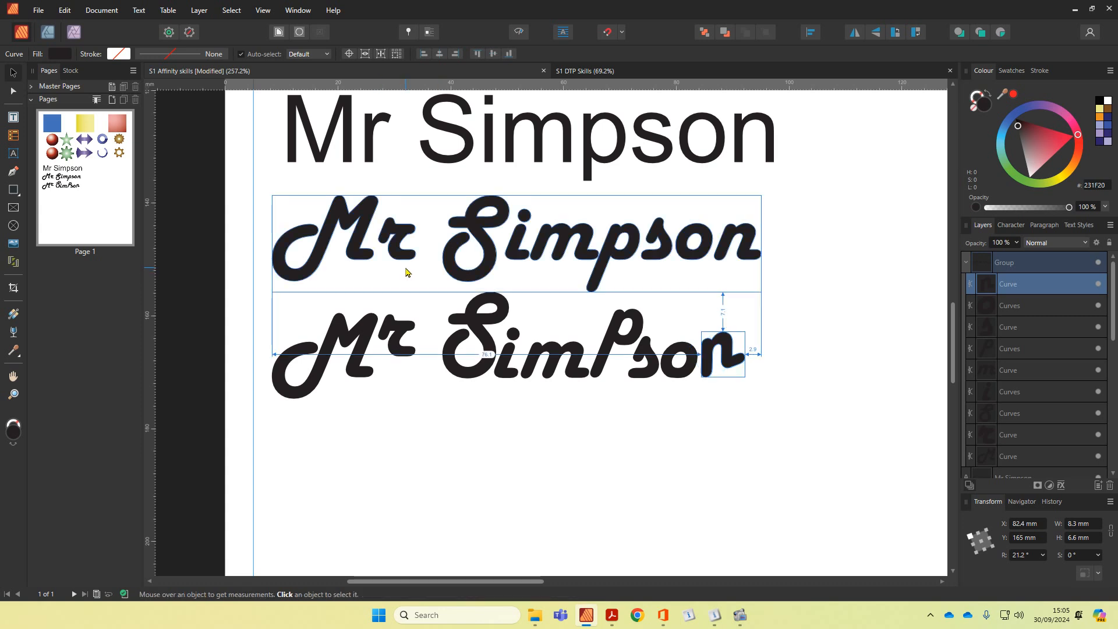
pyautogui.hotkey('ctrl', 'z')
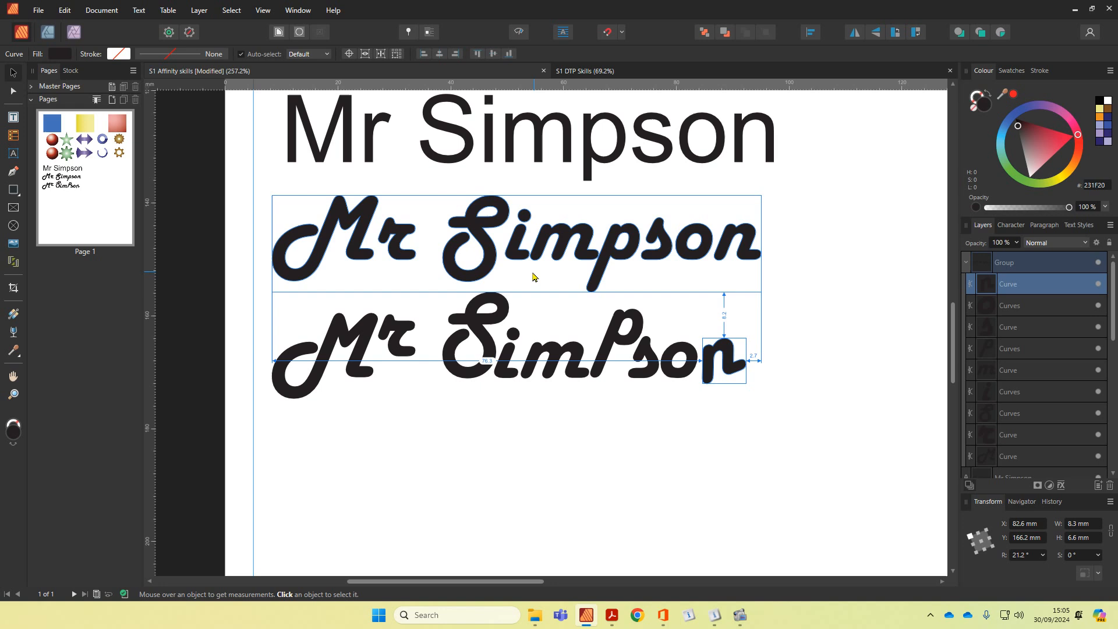
pyautogui.hotkey('ctrl', 'z')
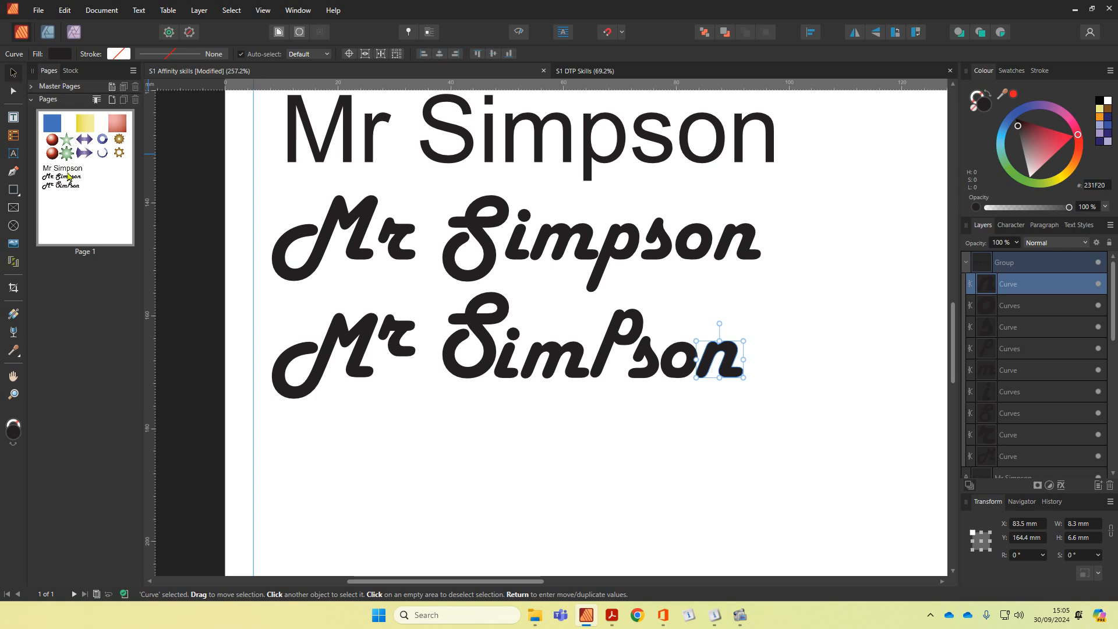
# - Group all nine letter curves of the converted lettering and select the whole group
pyautogui.moveTo(261, 293); pyautogui.dragTo(851, 446)
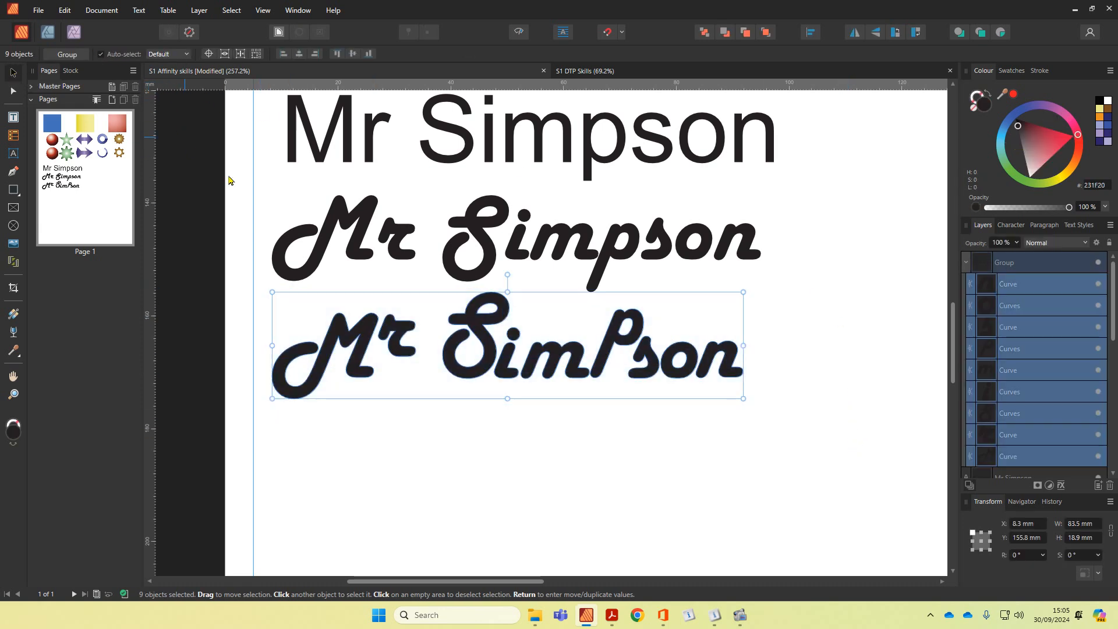
pyautogui.click(66, 55)
pyautogui.click(434, 442)
pyautogui.click(472, 374)
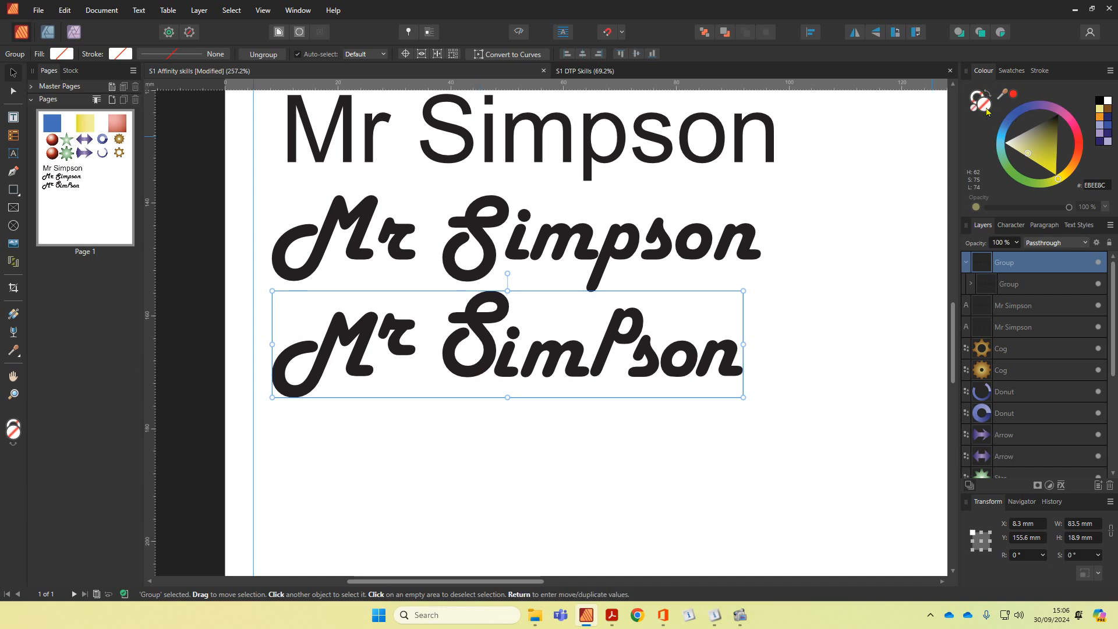
# - Fill the grouped curve lettering with purple (D400FF)
pyautogui.click(1028, 151)
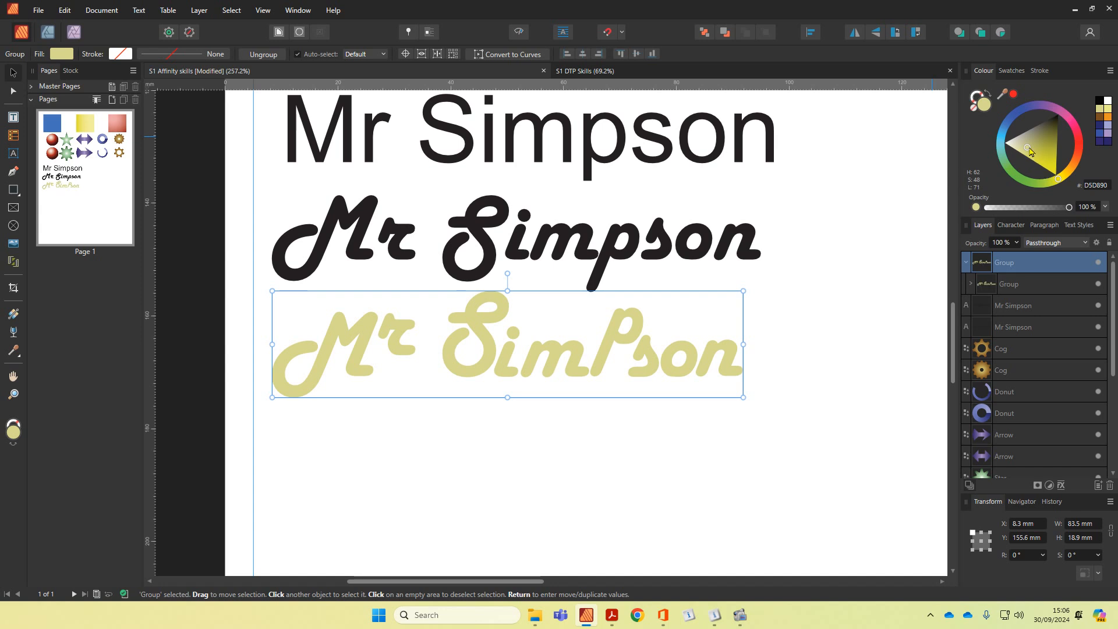
pyautogui.moveTo(1028, 152); pyautogui.dragTo(1052, 111)
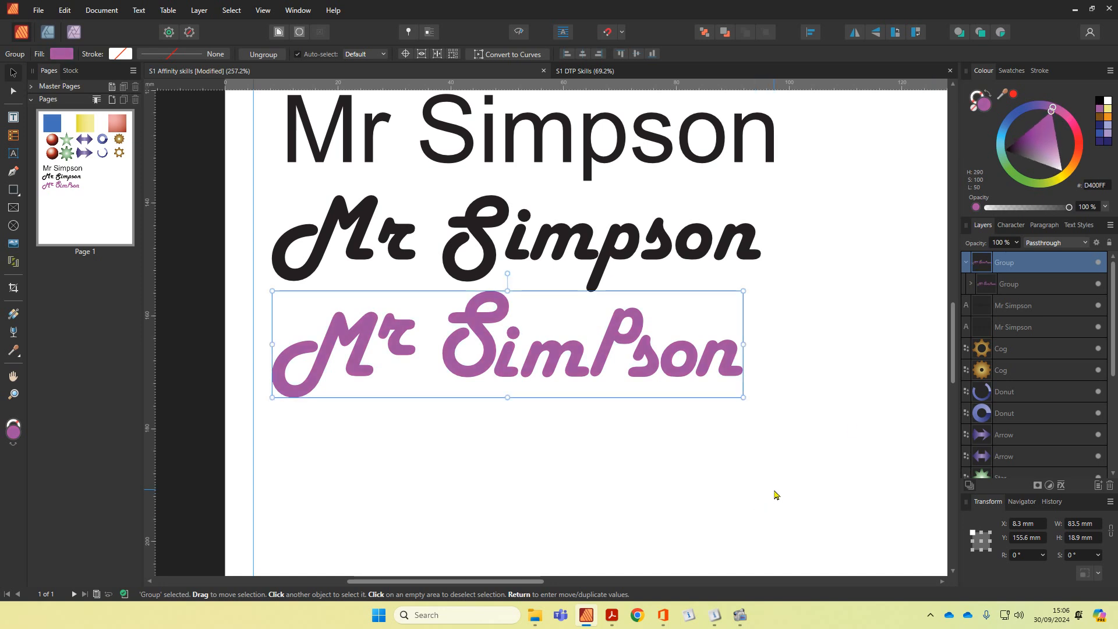
pyautogui.scroll(-1, 639, 462)
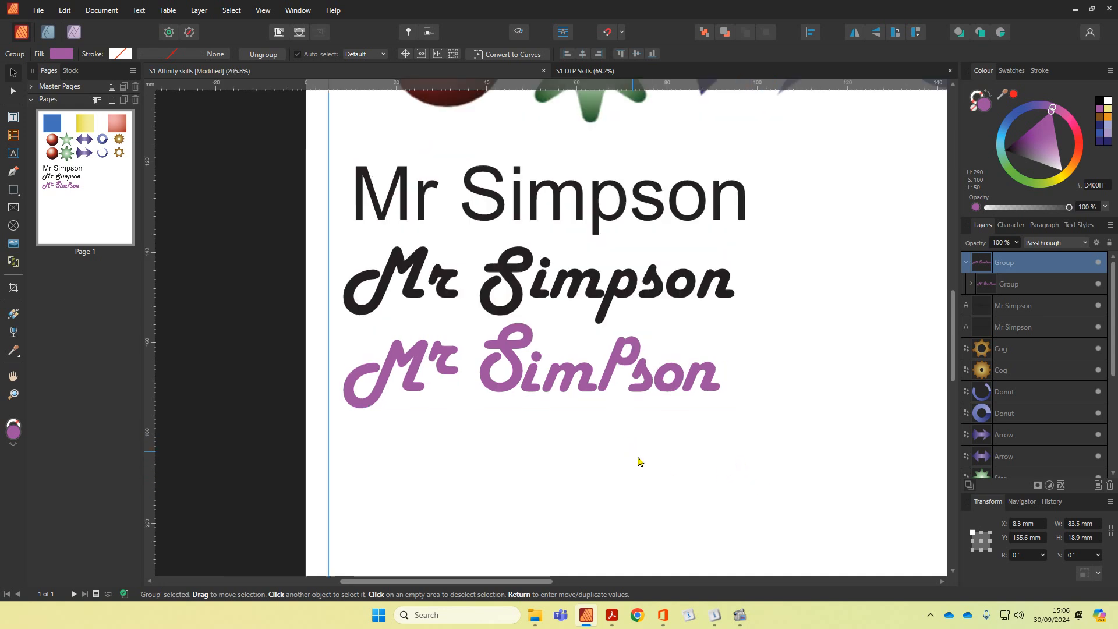
pyautogui.scroll(-2, 639, 462)
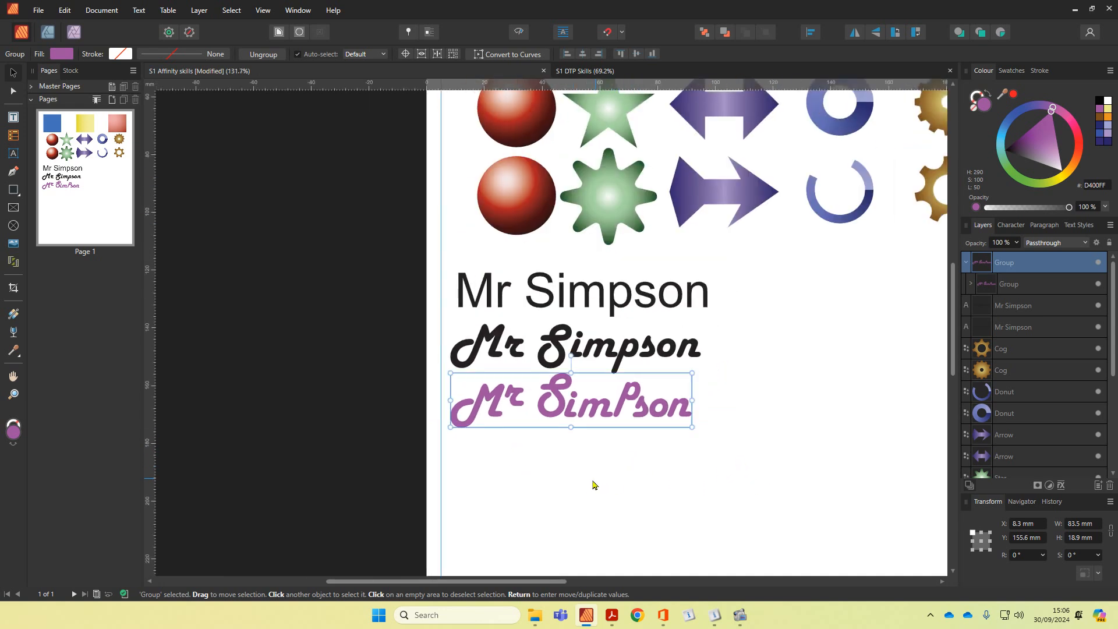
pyautogui.scroll(-2, 593, 485)
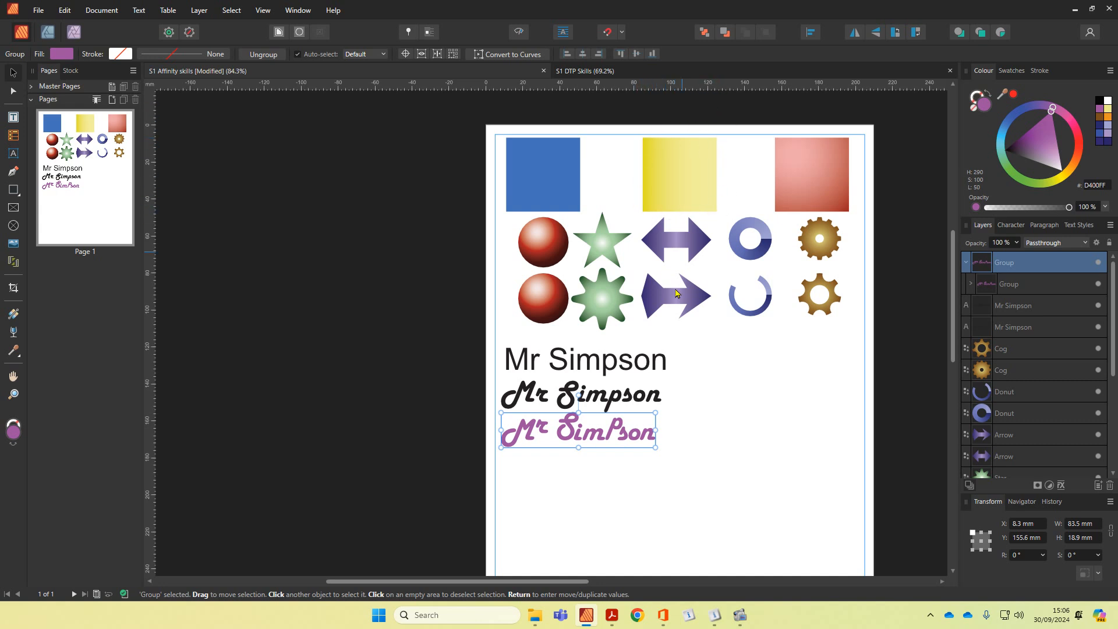
# - Add a dark purple stroke (41035A) to the grouped purple lettering
pyautogui.scroll(4, 555, 453)
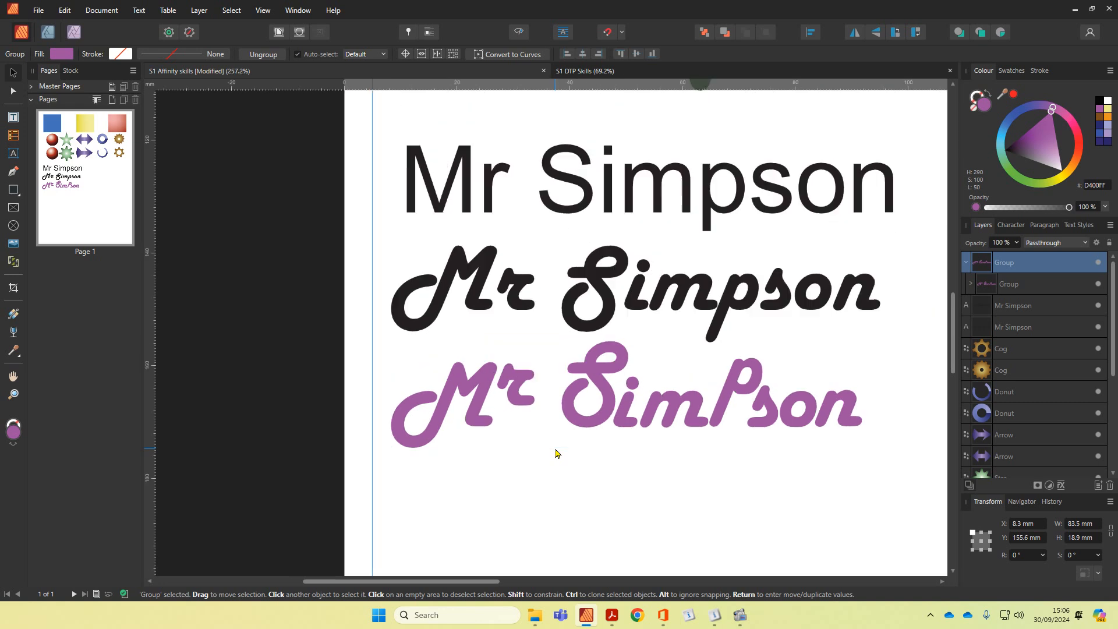
pyautogui.moveTo(626, 459); pyautogui.dragTo(569, 446)
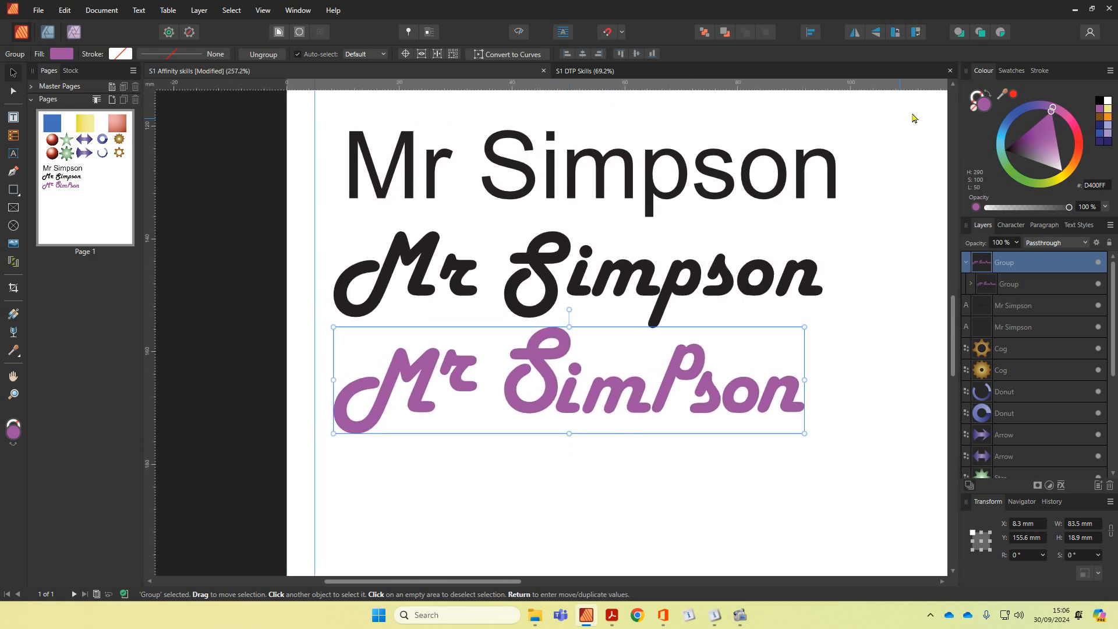
pyautogui.click(979, 97)
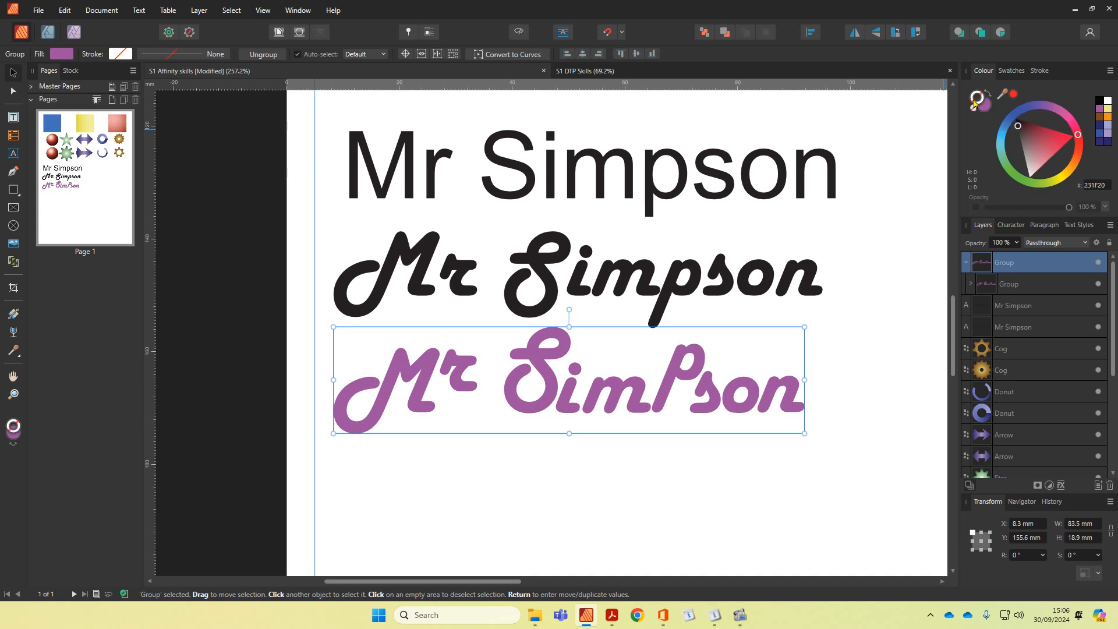
pyautogui.moveTo(1079, 135); pyautogui.dragTo(1048, 107)
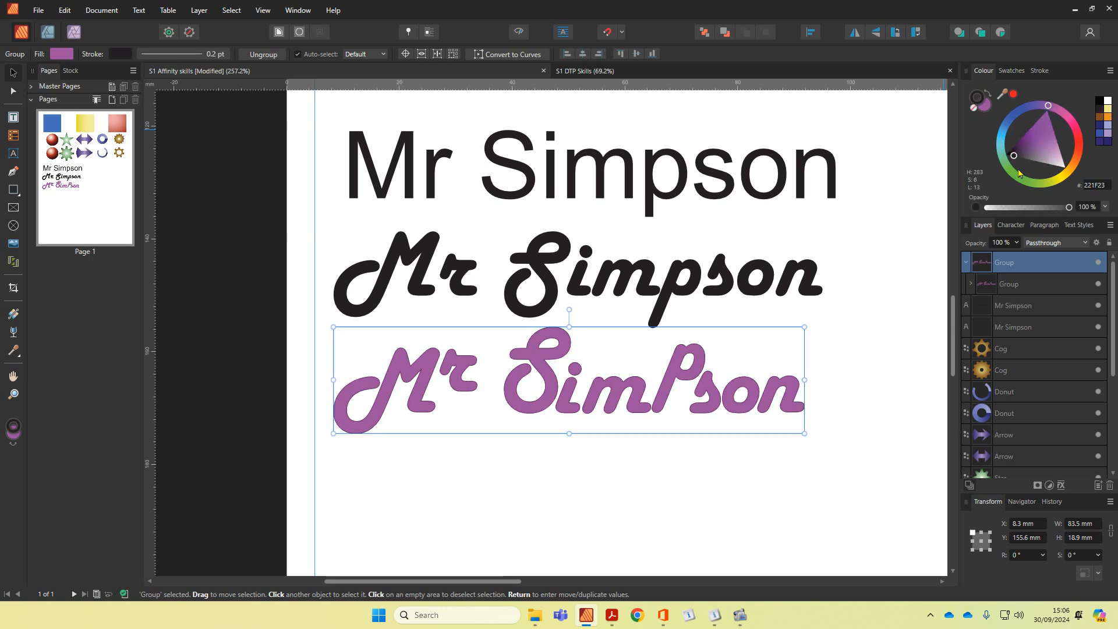
pyautogui.moveTo(1012, 156); pyautogui.dragTo(1020, 139)
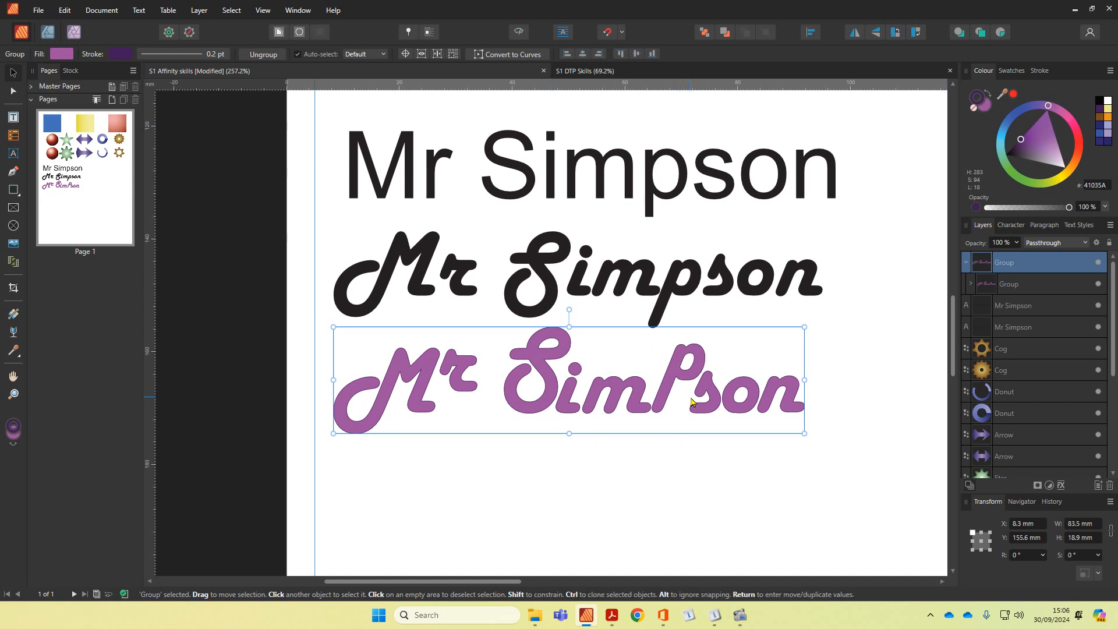
# - Increase the stroke width of the grouped purple lettering to 1.7 pt
pyautogui.scroll(4, 693, 401)
pyautogui.scroll(1, 721, 386)
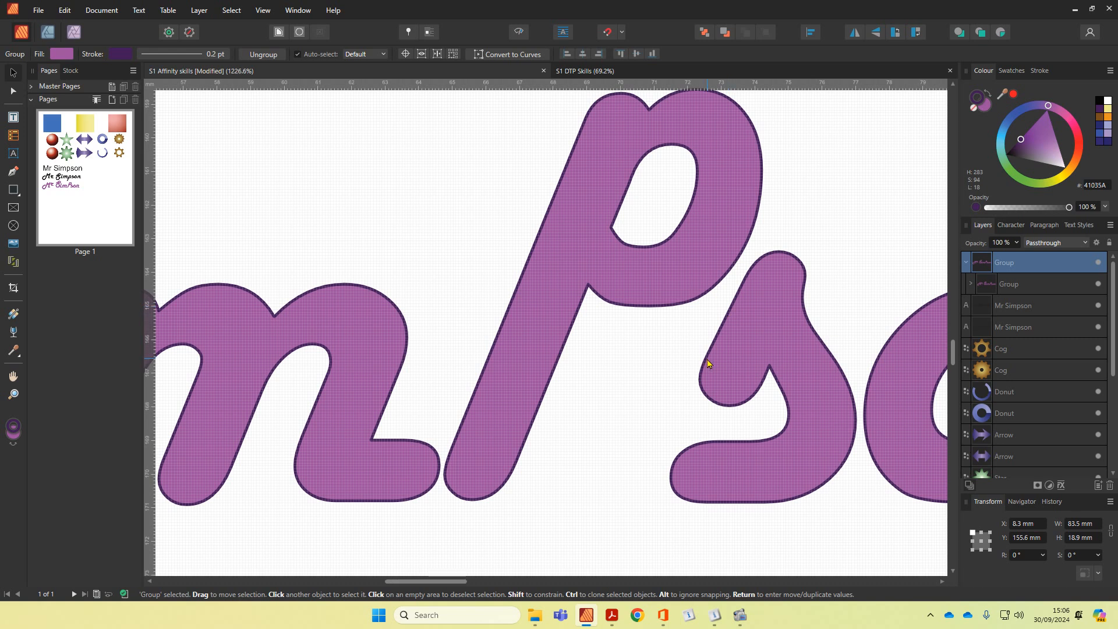
pyautogui.scroll(-5, 711, 365)
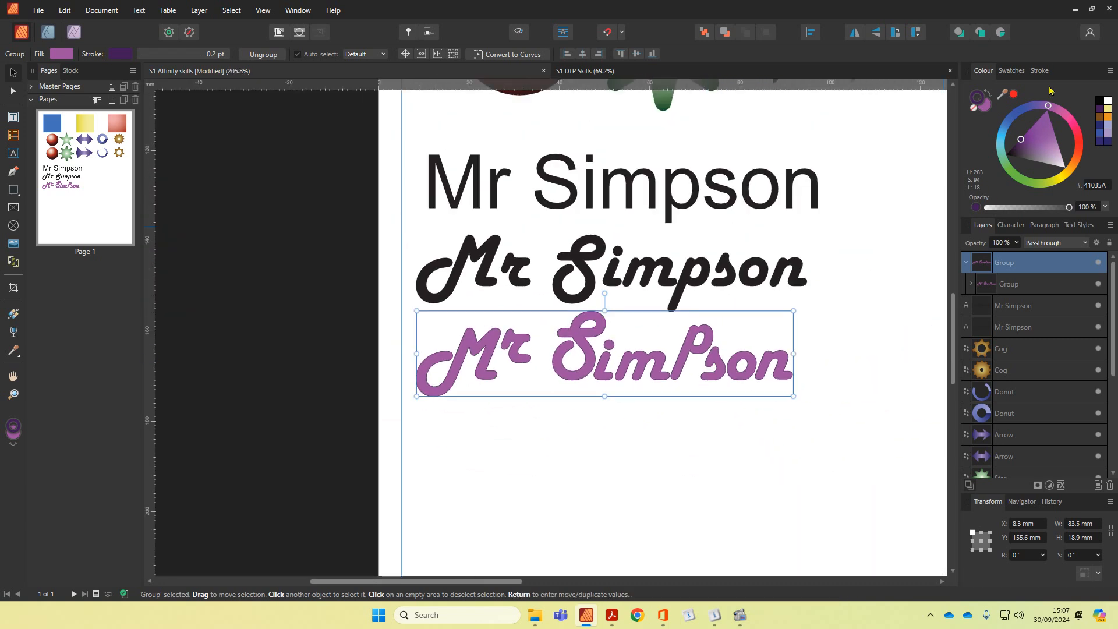
pyautogui.click(1039, 71)
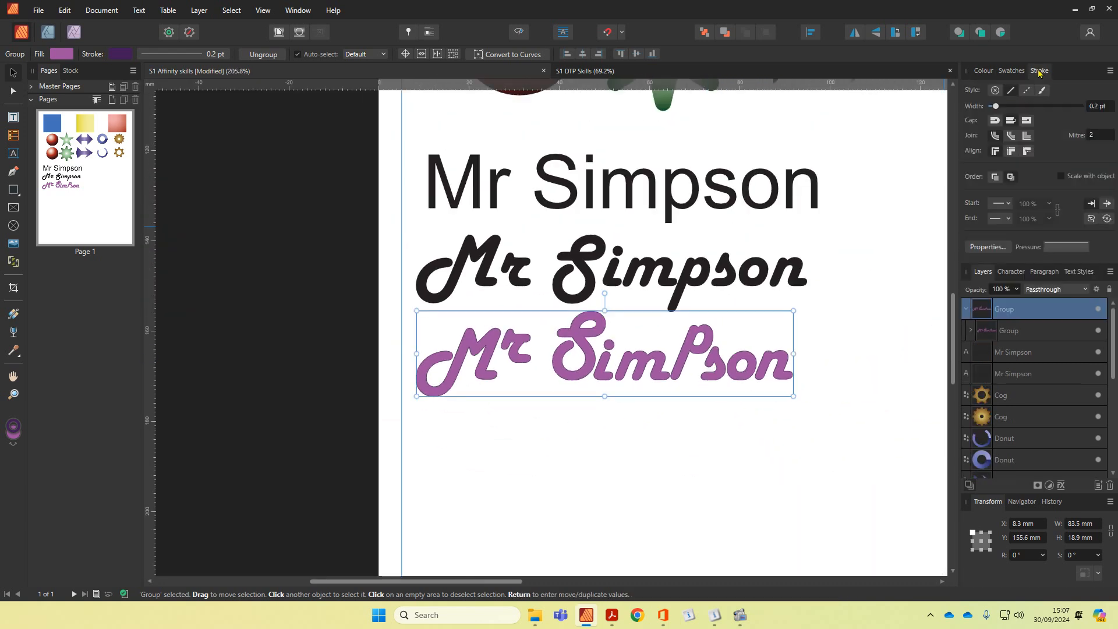
pyautogui.moveTo(995, 106); pyautogui.dragTo(1013, 108)
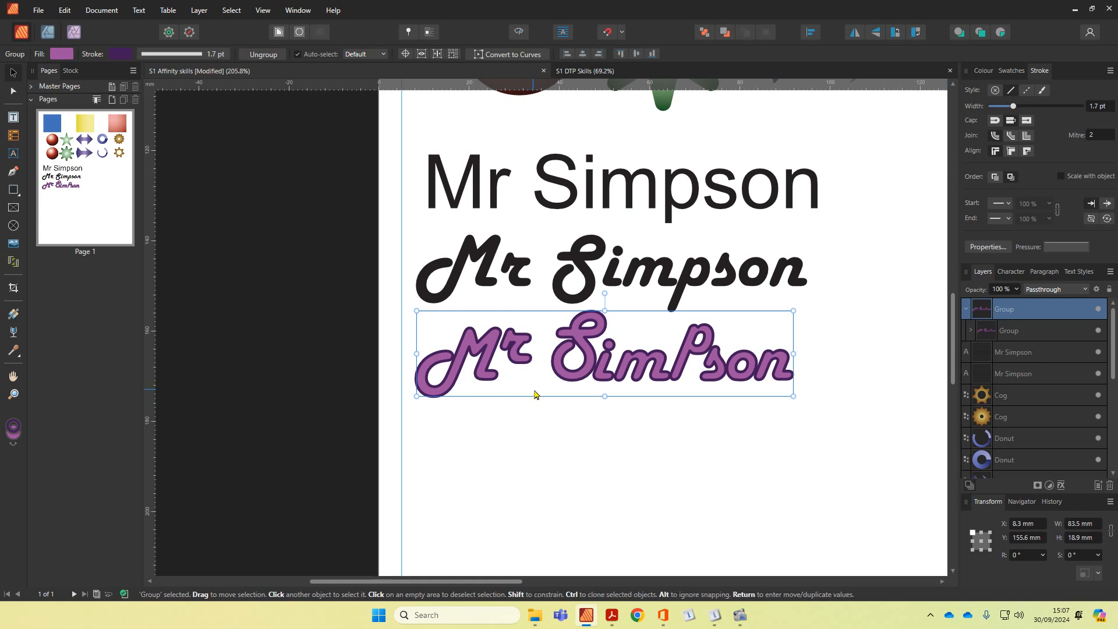
# - Duplicate the black 48 pt script name and place the copy just below the purple lettering
pyautogui.click(589, 277)
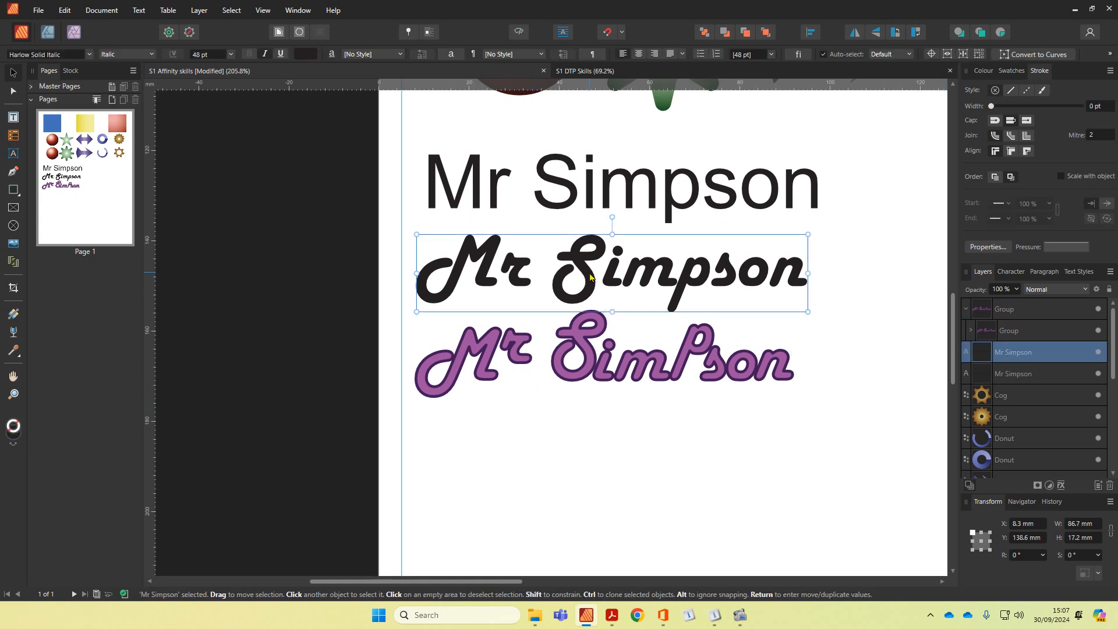
pyautogui.moveTo(591, 285); pyautogui.dragTo(578, 460)
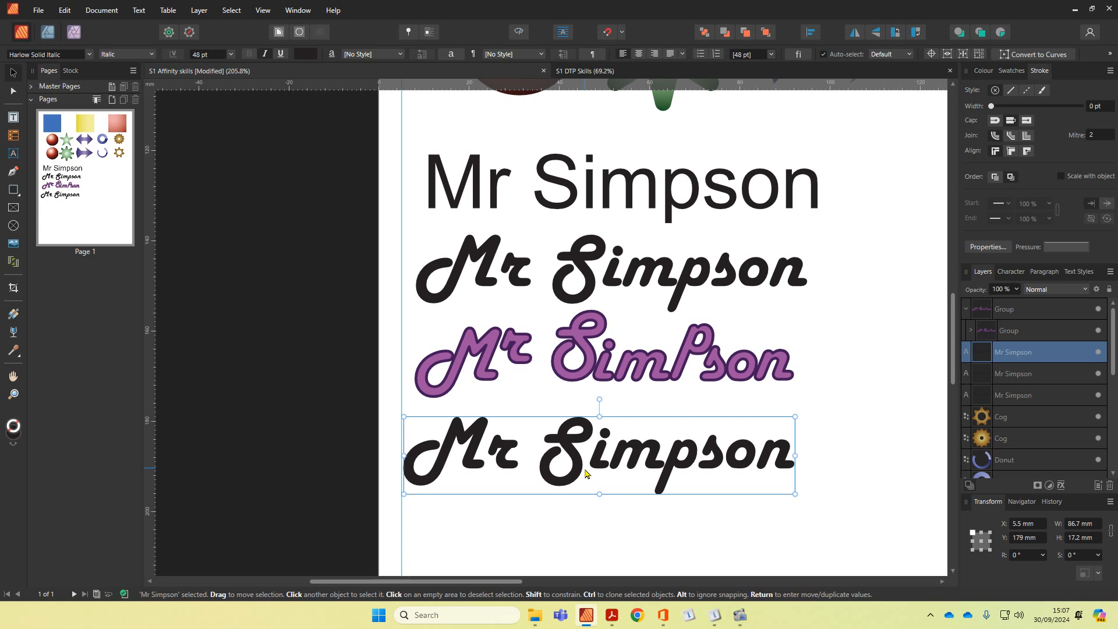
pyautogui.moveTo(567, 495); pyautogui.dragTo(568, 481)
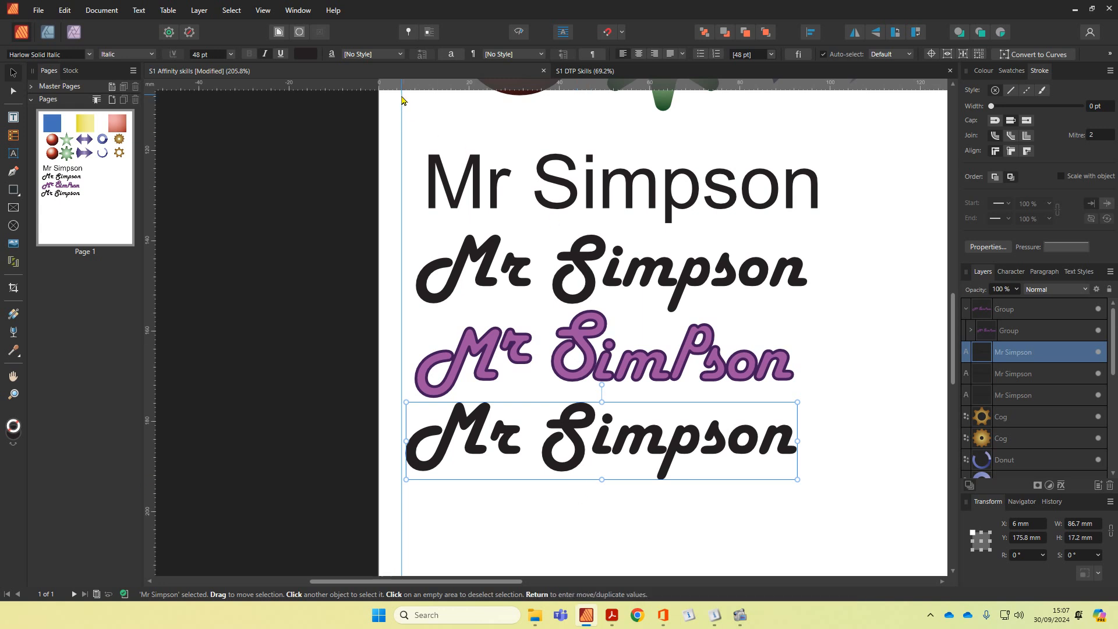
# - Open Layer Effects for the new script copy, move the dialog clear of the lettering and reselect the copy
pyautogui.click(199, 10)
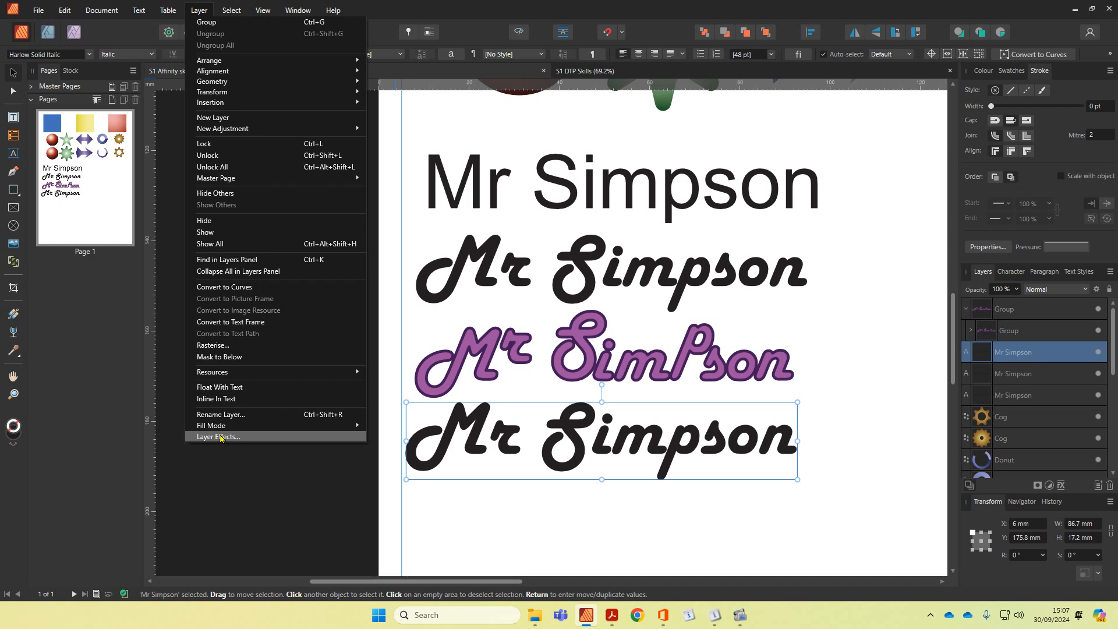
pyautogui.click(199, 10)
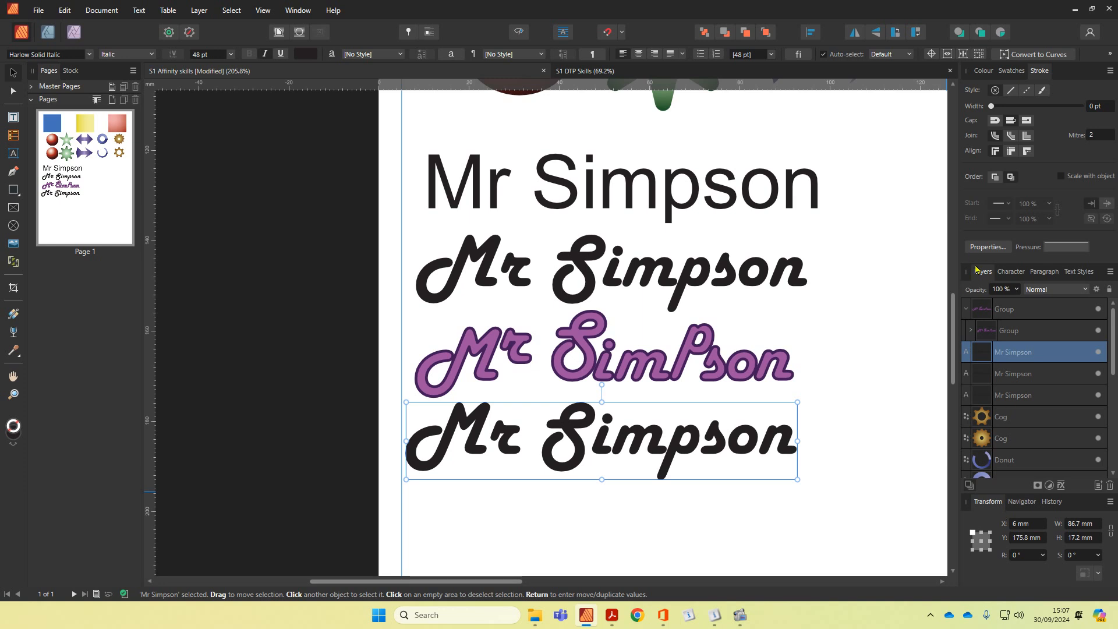
pyautogui.click(1061, 485)
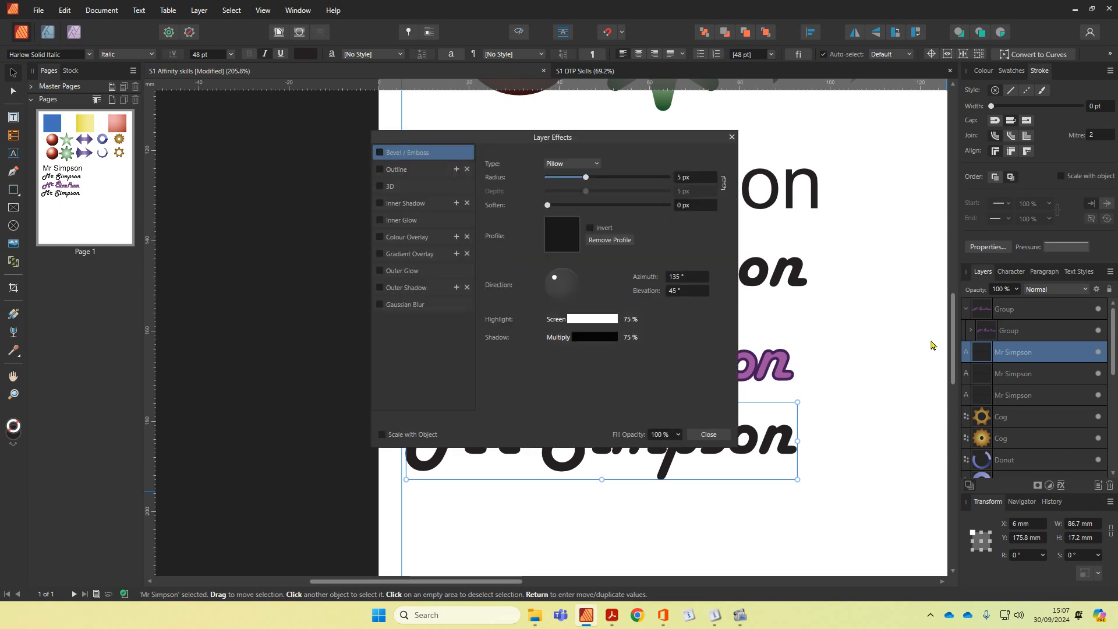
pyautogui.moveTo(619, 129); pyautogui.dragTo(348, 180)
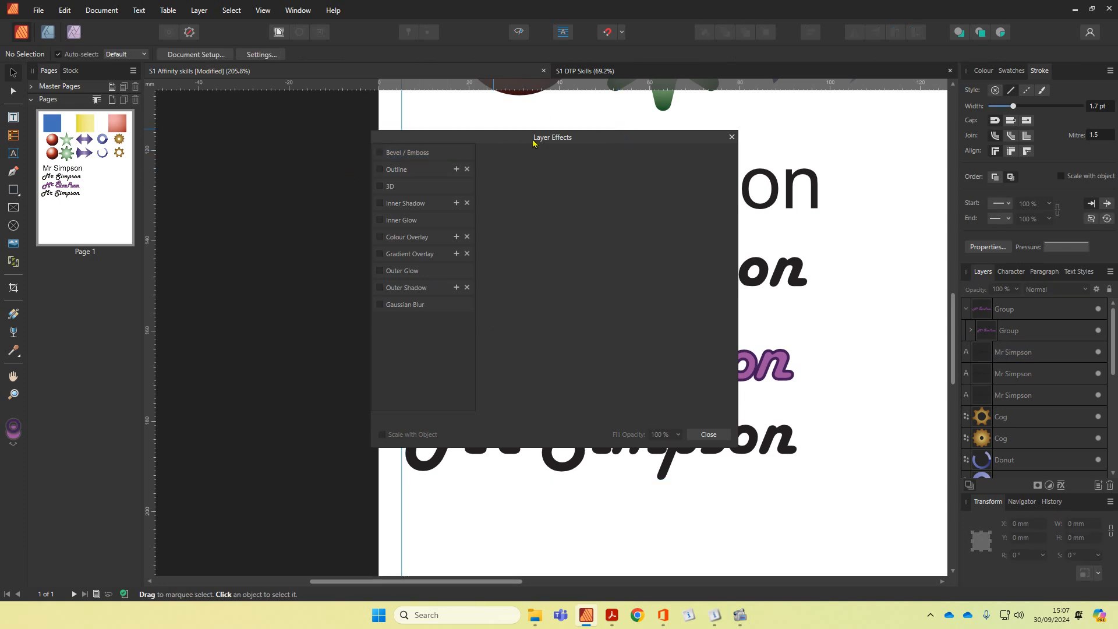
pyautogui.moveTo(539, 136); pyautogui.dragTo(190, 208)
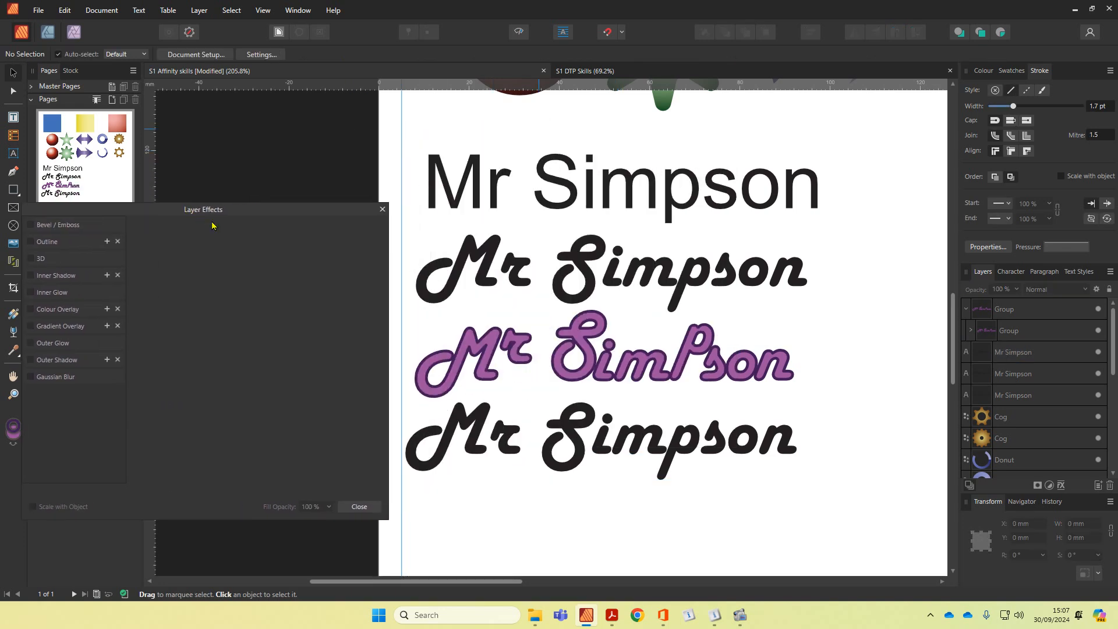
pyautogui.click(627, 448)
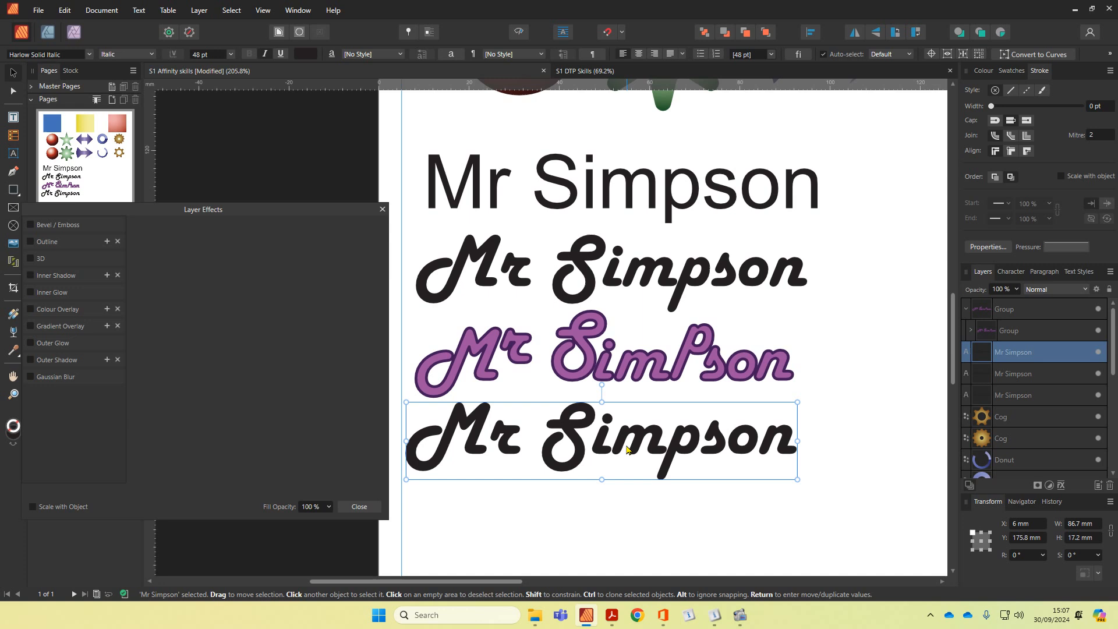
# - Set the lowest script copy's stroke colour to light purple (CC4FFF) and its fill to blue (071EE8)
pyautogui.click(983, 70)
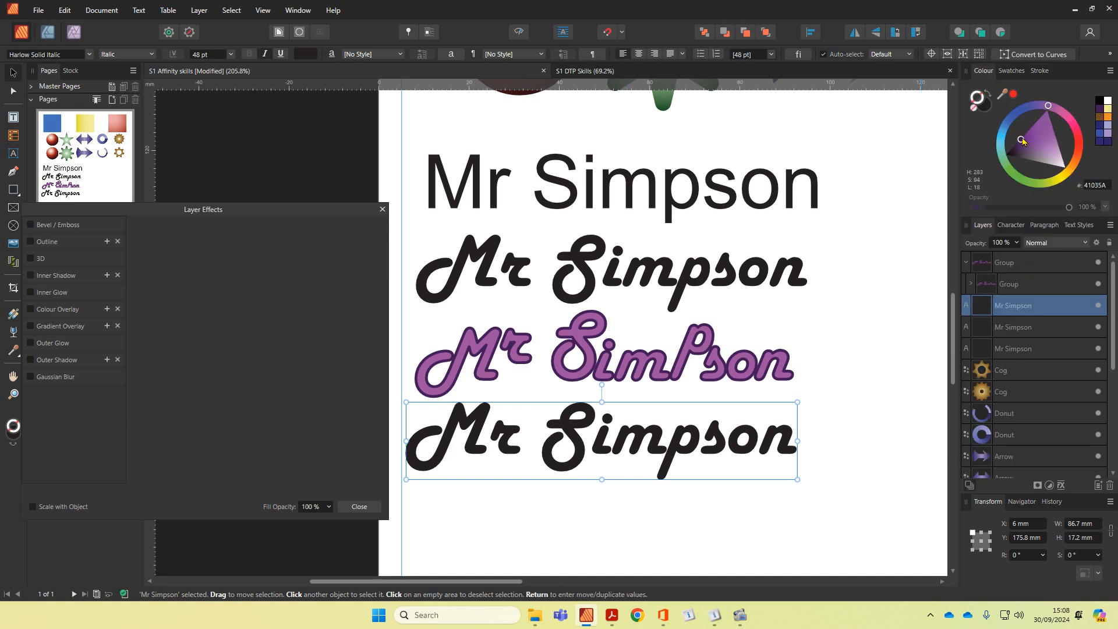
pyautogui.moveTo(1030, 148); pyautogui.dragTo(1085, 140)
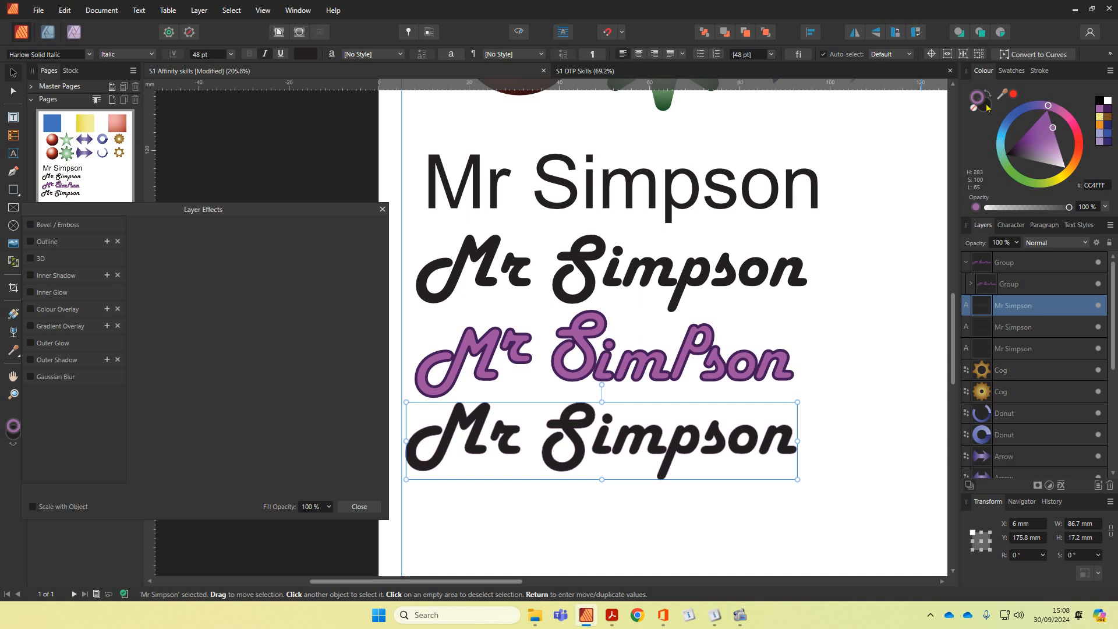
pyautogui.click(1039, 71)
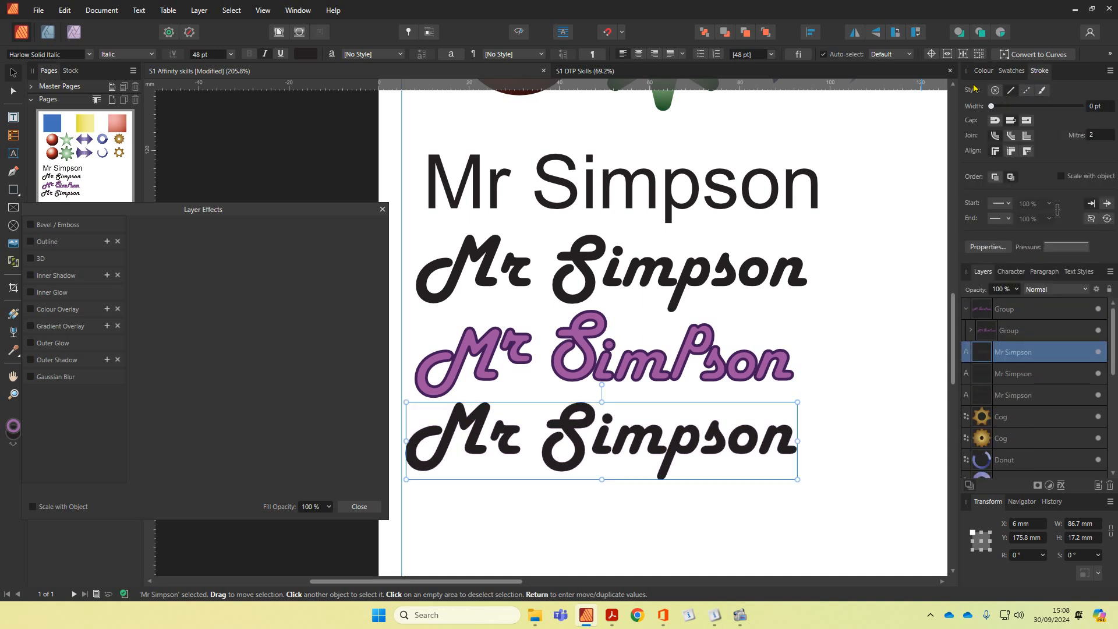
pyautogui.click(983, 70)
pyautogui.click(987, 107)
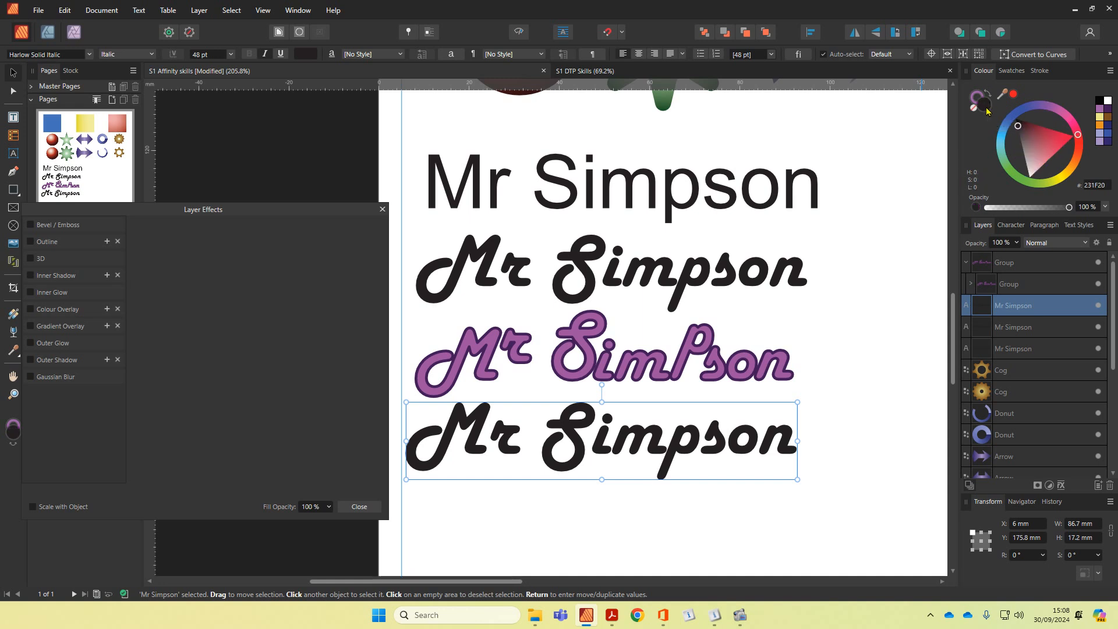
pyautogui.click(1015, 116)
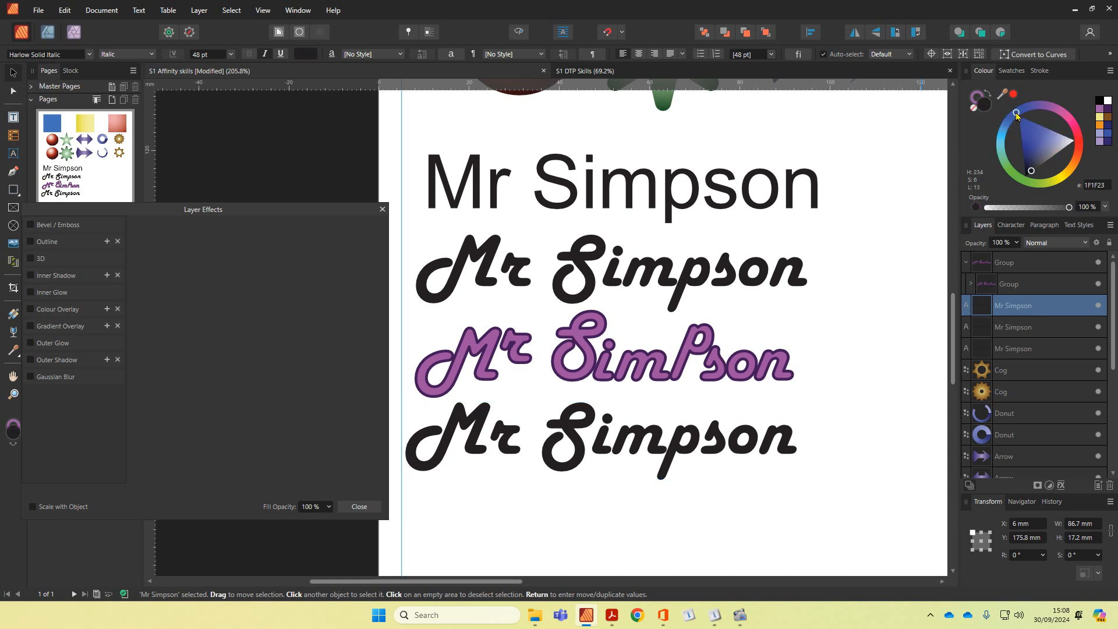
pyautogui.click(1022, 126)
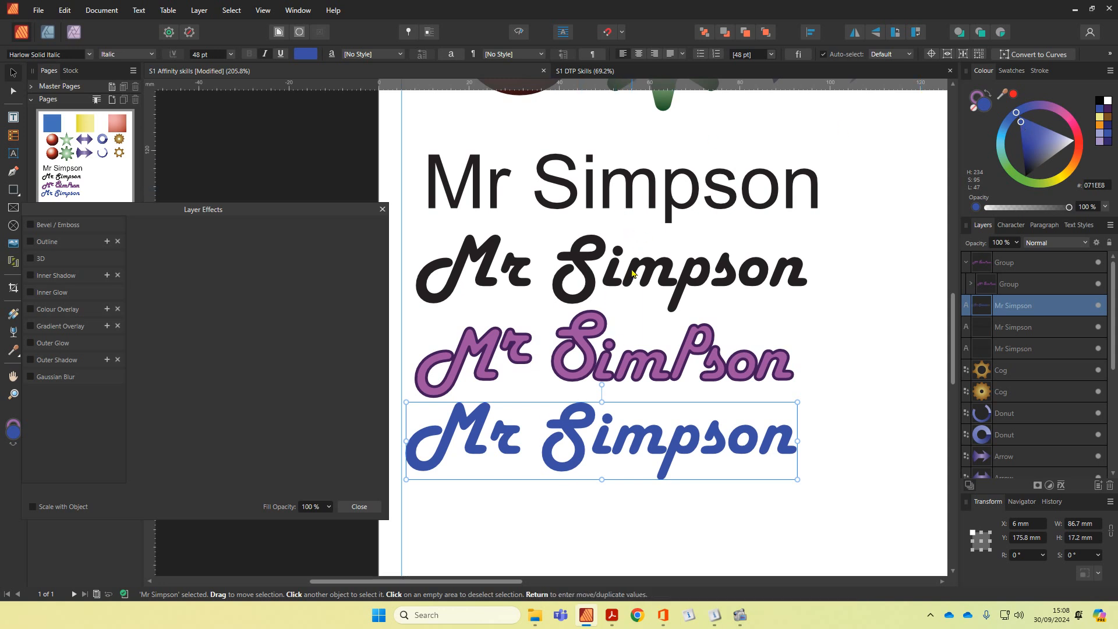
# - Try a solid black Outline effect aligned outside the blue script lettering with a 23.4 px radius
pyautogui.scroll(1, 477, 558)
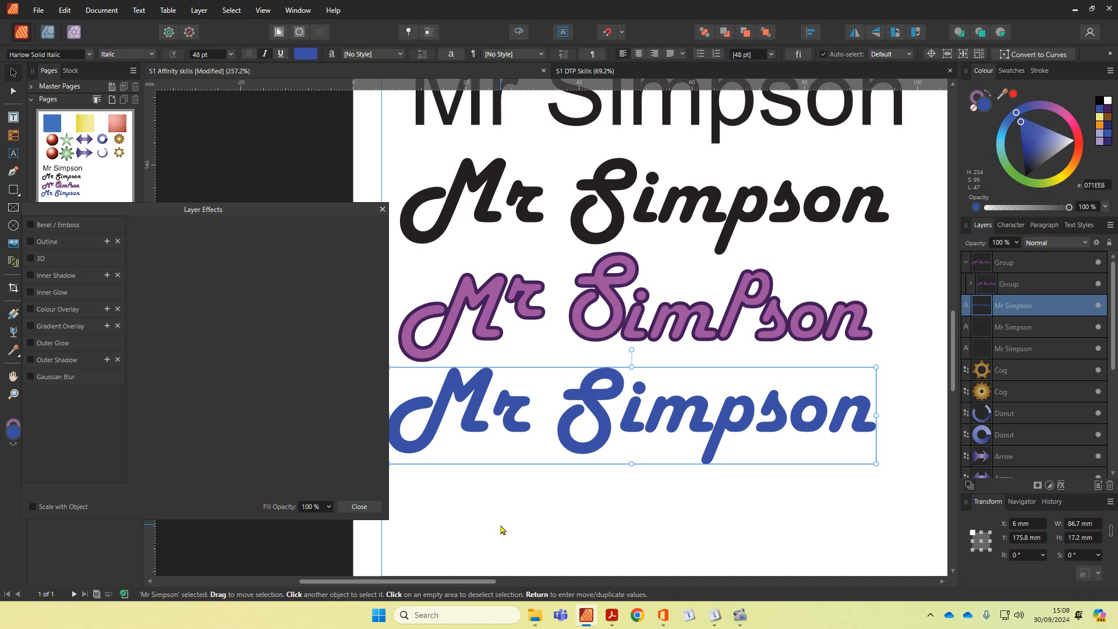
pyautogui.moveTo(501, 526); pyautogui.dragTo(539, 515)
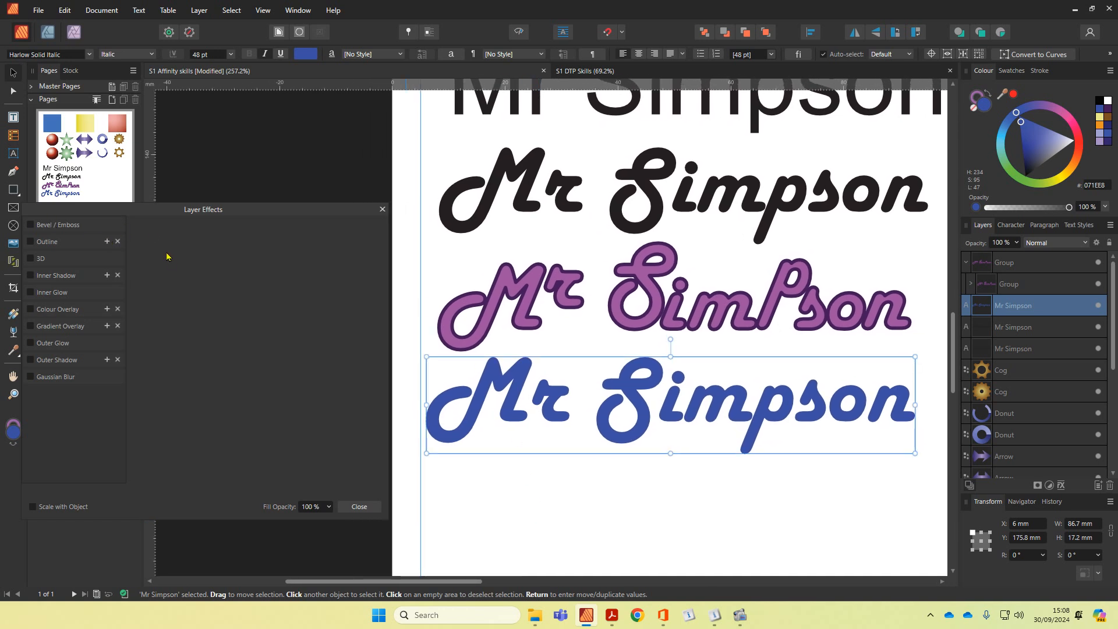
pyautogui.click(46, 241)
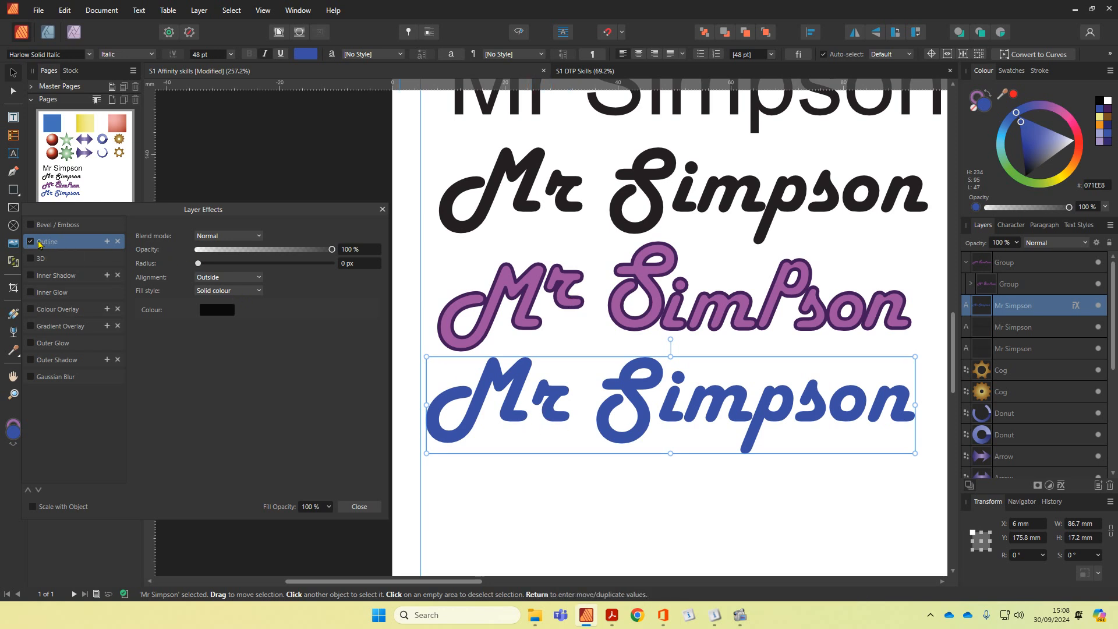
pyautogui.click(47, 259)
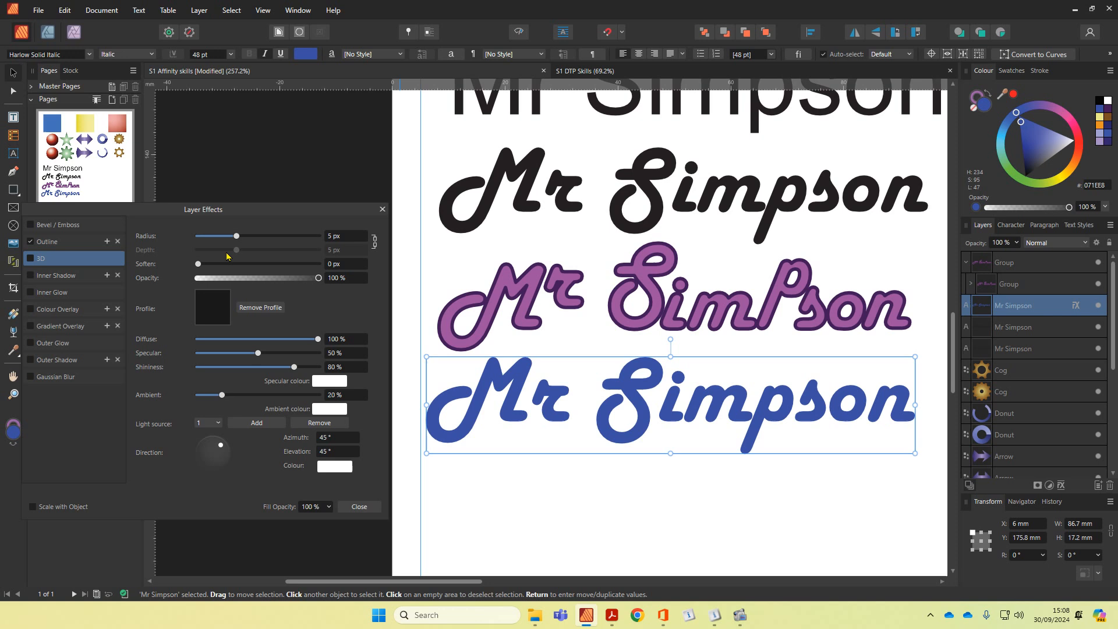
pyautogui.click(49, 243)
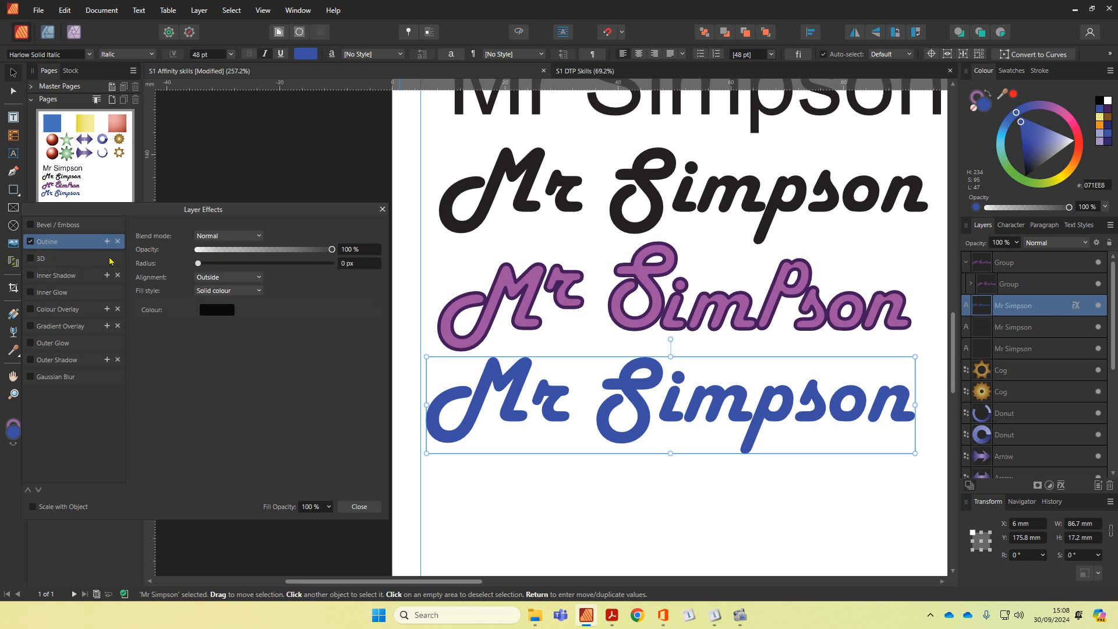
pyautogui.moveTo(197, 263); pyautogui.dragTo(199, 264)
pyautogui.moveTo(198, 264); pyautogui.dragTo(266, 269)
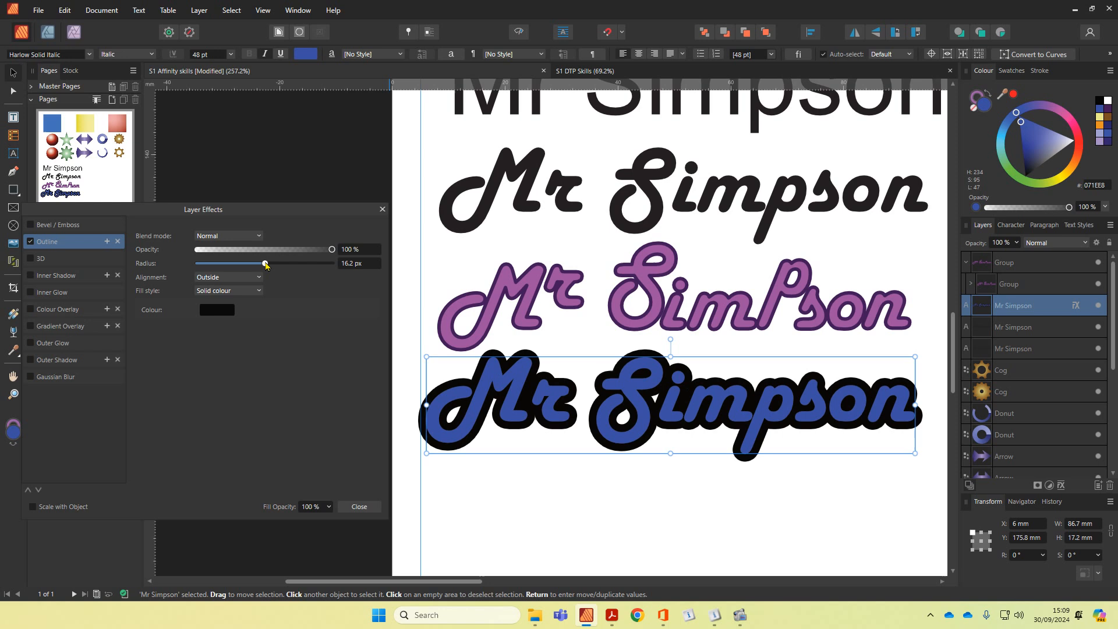
pyautogui.moveTo(265, 265)
pyautogui.mouseDown()
pyautogui.moveTo(288, 267)
pyautogui.moveTo(276, 265)
pyautogui.mouseUp()
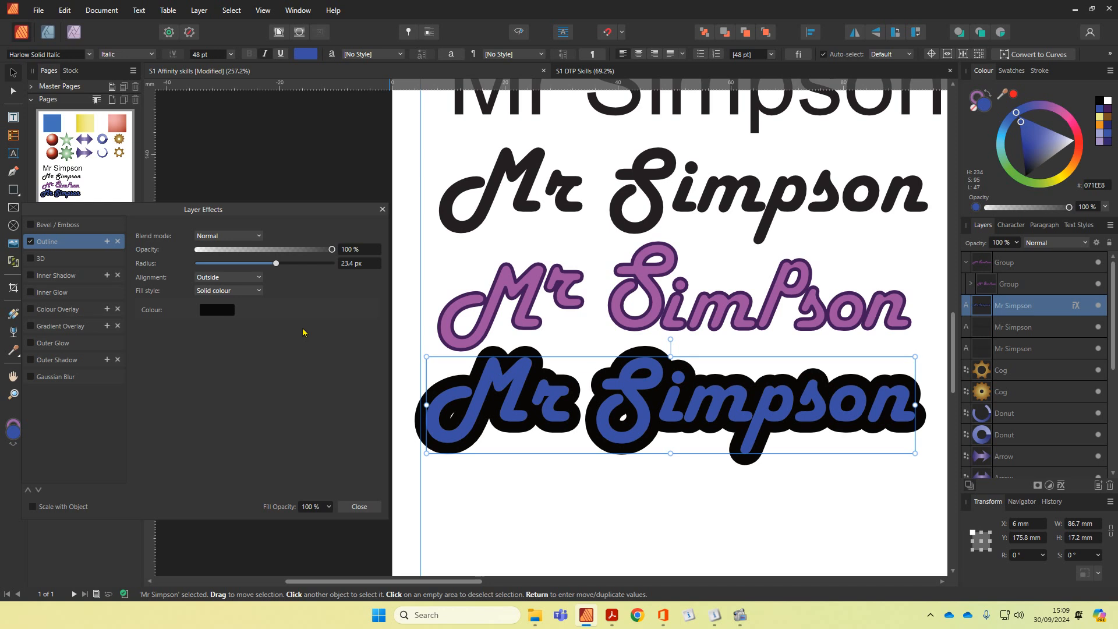
# - Switch the Outline effect off and on to compare the lettering, leaving the effect disabled
pyautogui.click(31, 242)
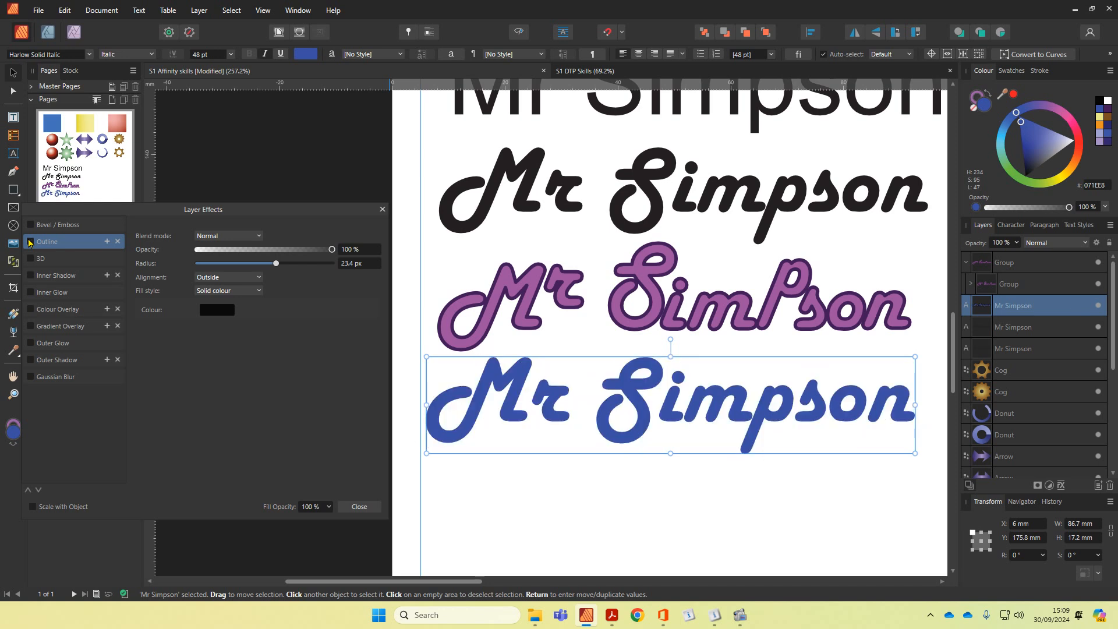
pyautogui.click(30, 242)
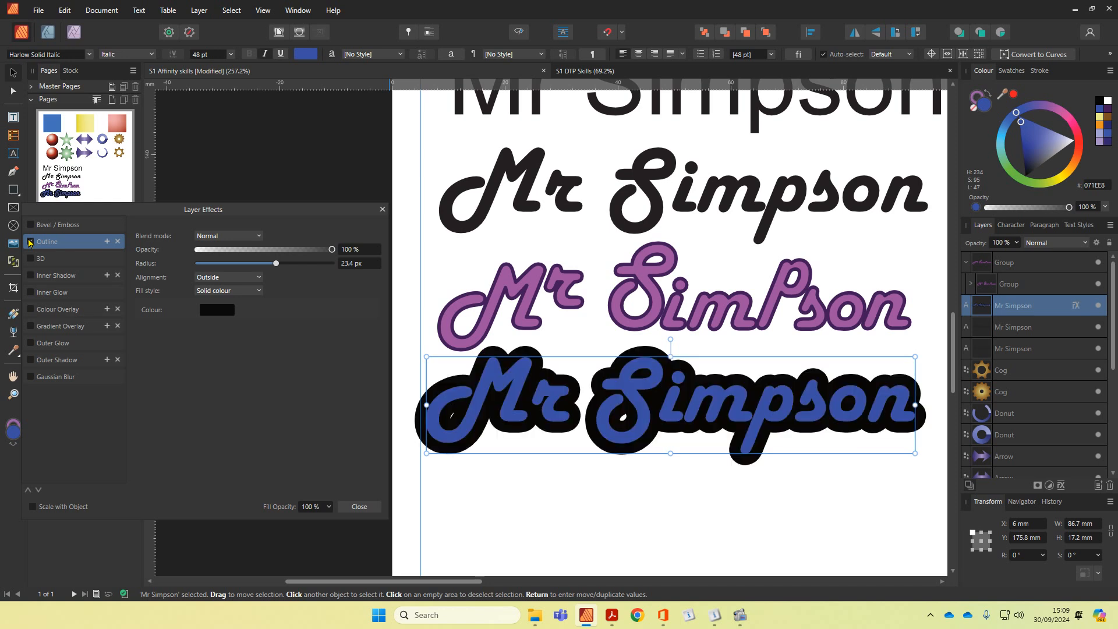
pyautogui.click(30, 242)
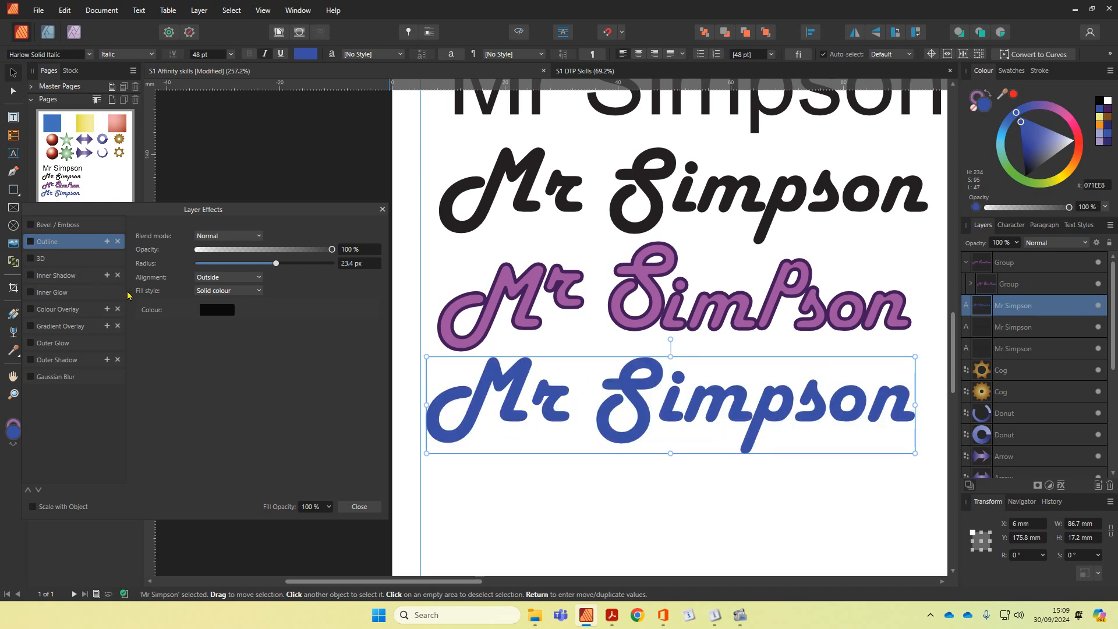
# - Enable an Outer Shadow on the blue lettering with a 19.6 px offset and 3.6 px radius
pyautogui.click(52, 361)
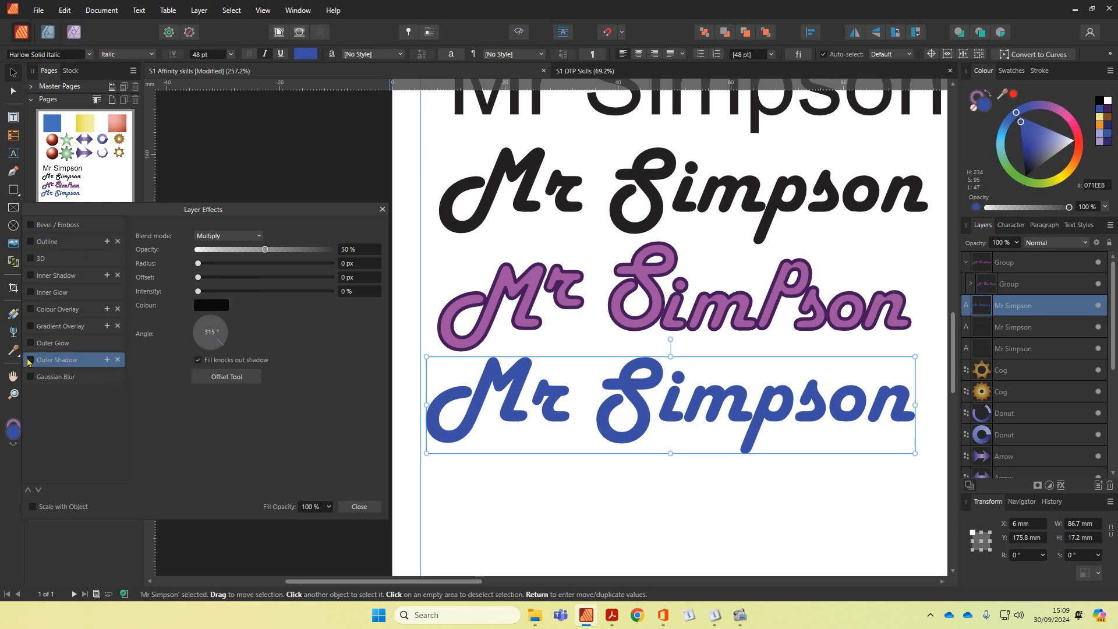
pyautogui.click(30, 361)
pyautogui.moveTo(198, 265); pyautogui.dragTo(270, 279)
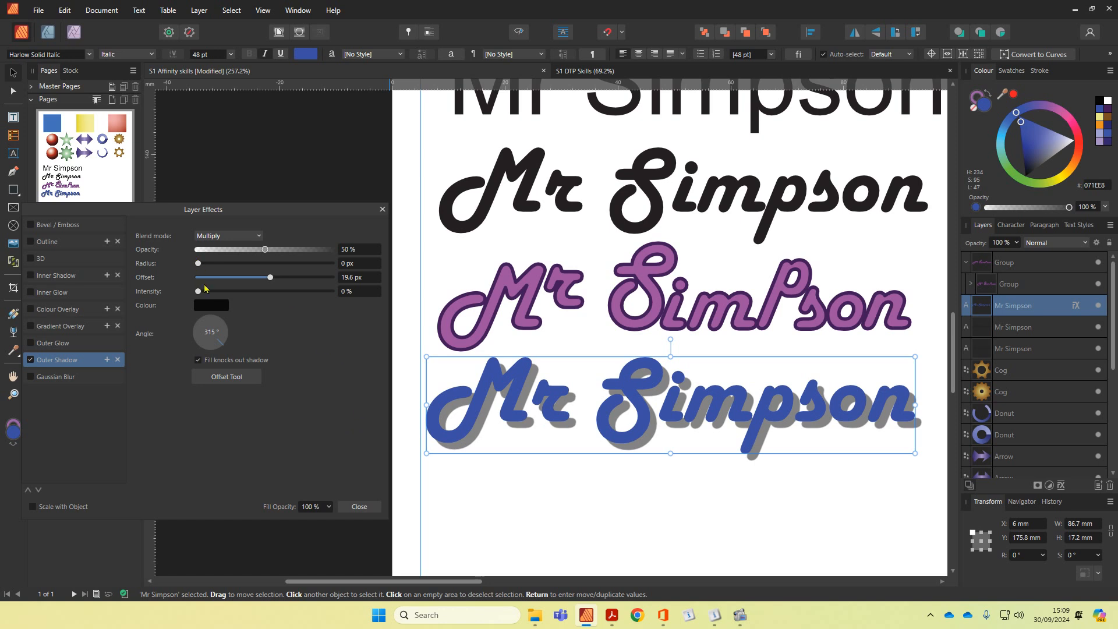
pyautogui.moveTo(197, 265); pyautogui.dragTo(197, 295)
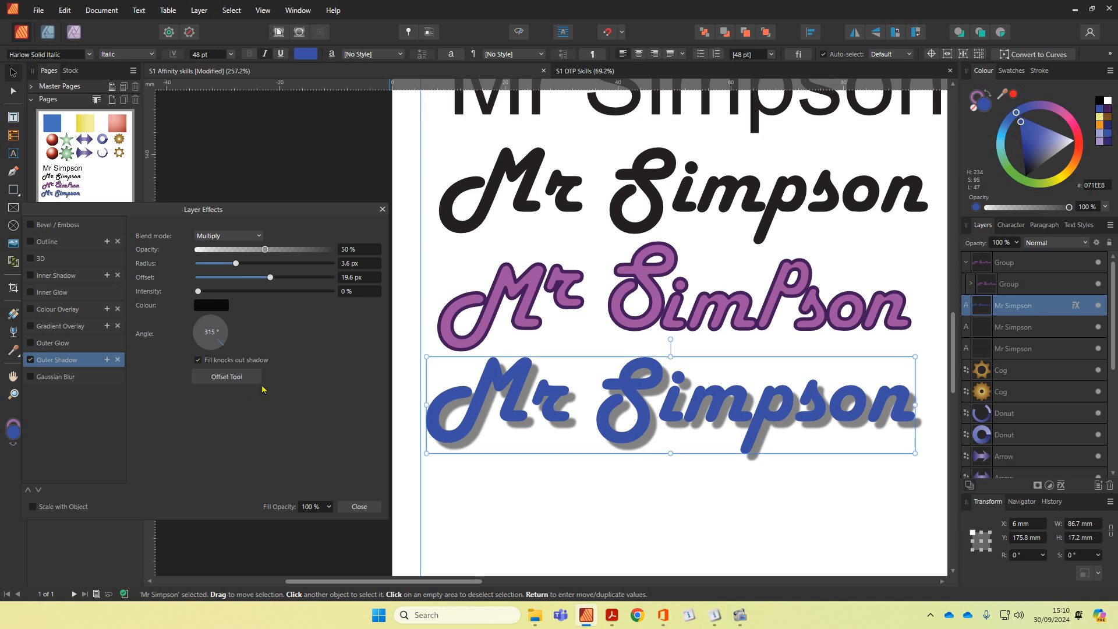
# - Try dark blue and dark green as the outer shadow's colour, and switch the Outer Shadow effect off
pyautogui.click(216, 304)
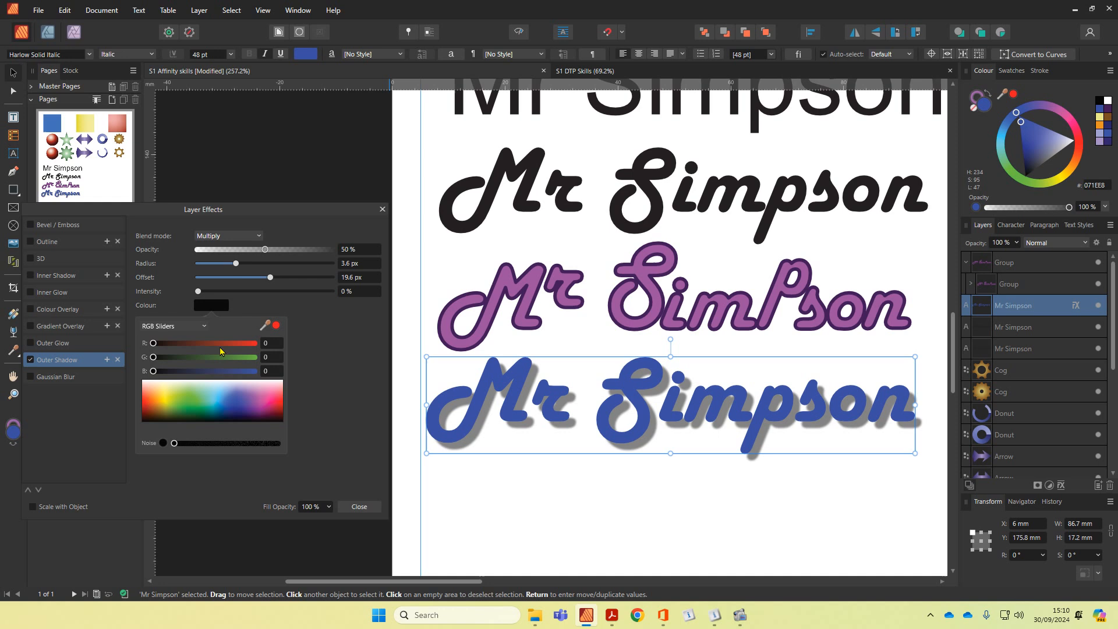
pyautogui.click(239, 413)
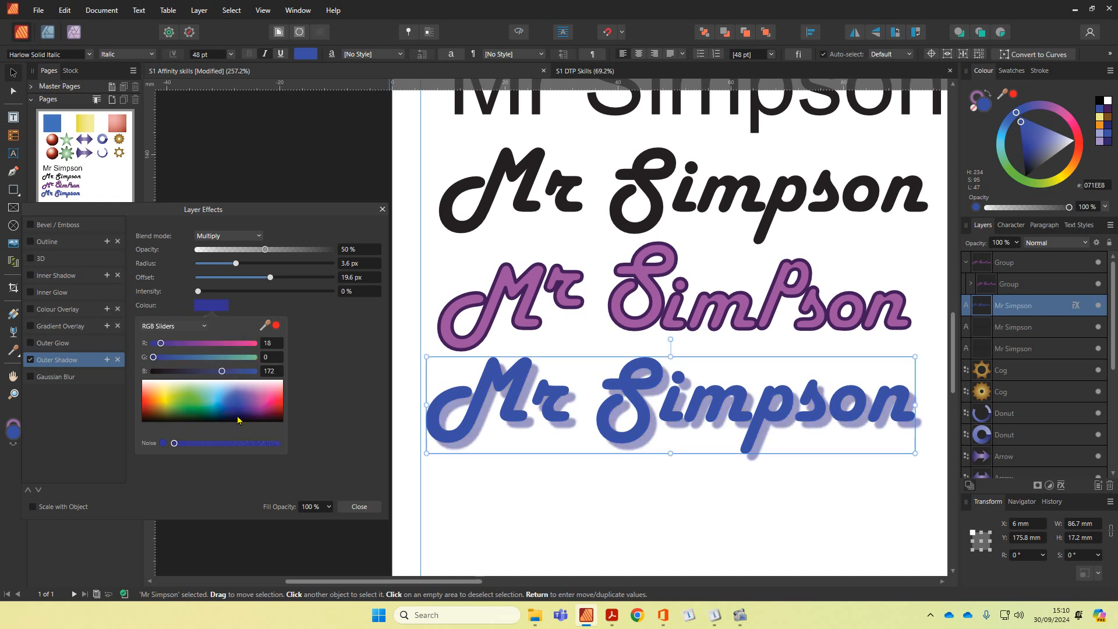
pyautogui.click(192, 417)
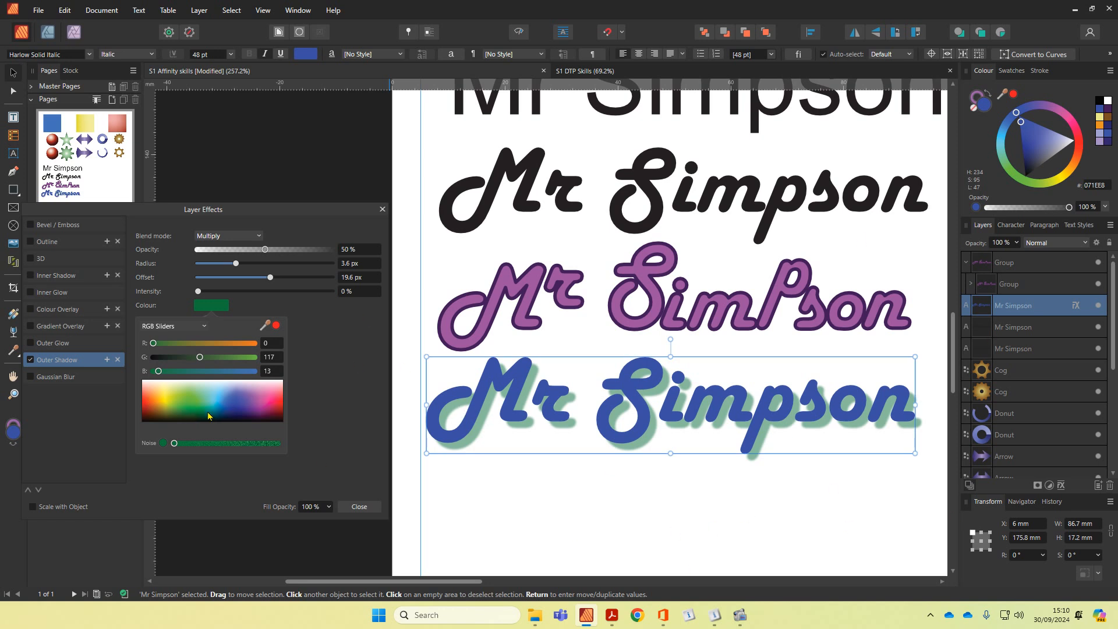
pyautogui.click(188, 420)
pyautogui.moveTo(189, 419)
pyautogui.mouseDown()
pyautogui.moveTo(205, 429)
pyautogui.moveTo(212, 417)
pyautogui.moveTo(181, 421)
pyautogui.moveTo(194, 417)
pyautogui.mouseUp()
pyautogui.click(208, 308)
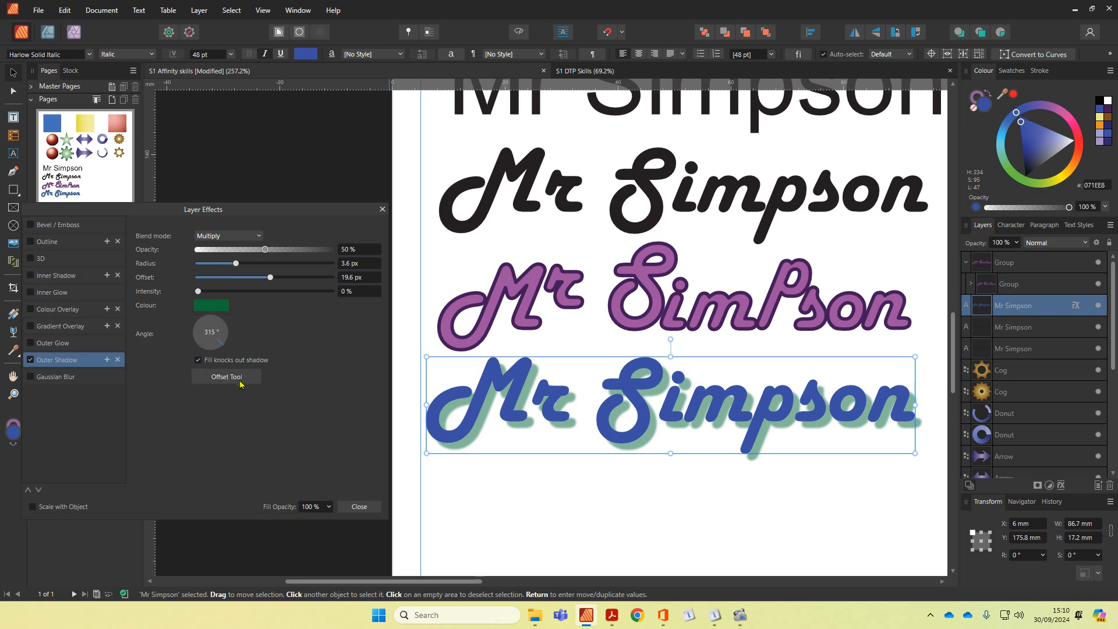
pyautogui.click(31, 360)
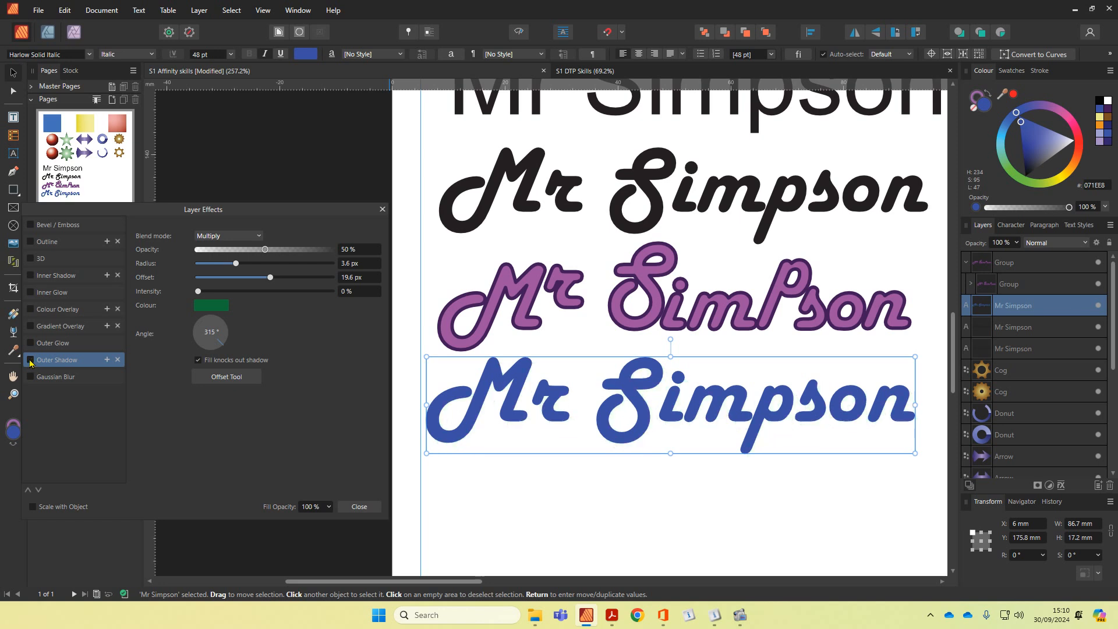
# - Enable the 3D effect on the blue lettering and set its light direction to azimuth 126.6° and elevation 45.4°
pyautogui.click(44, 260)
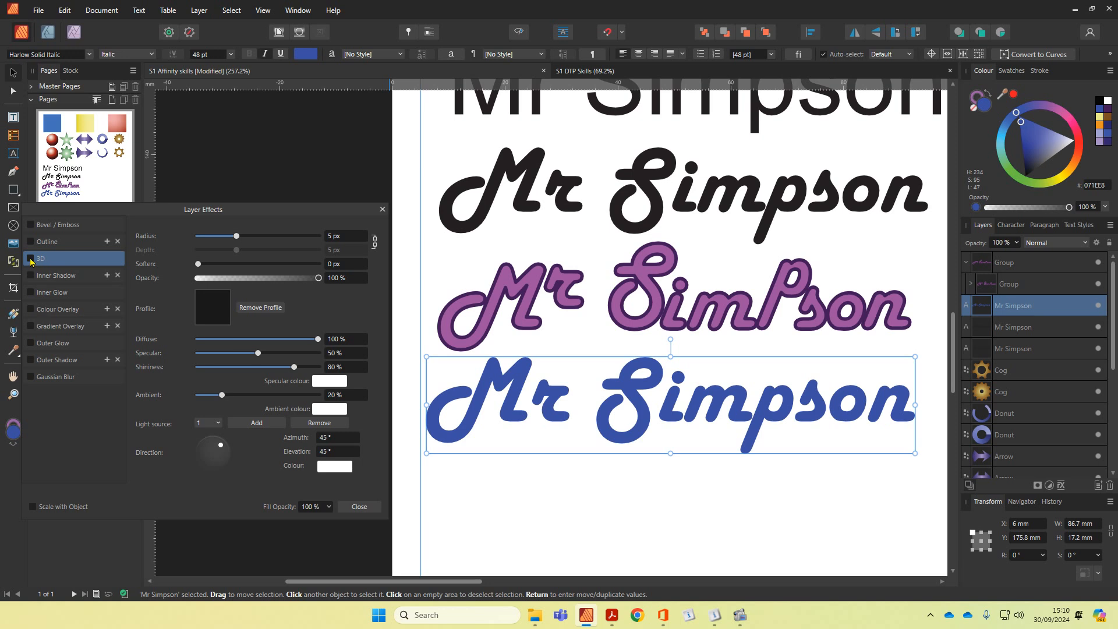
pyautogui.click(30, 259)
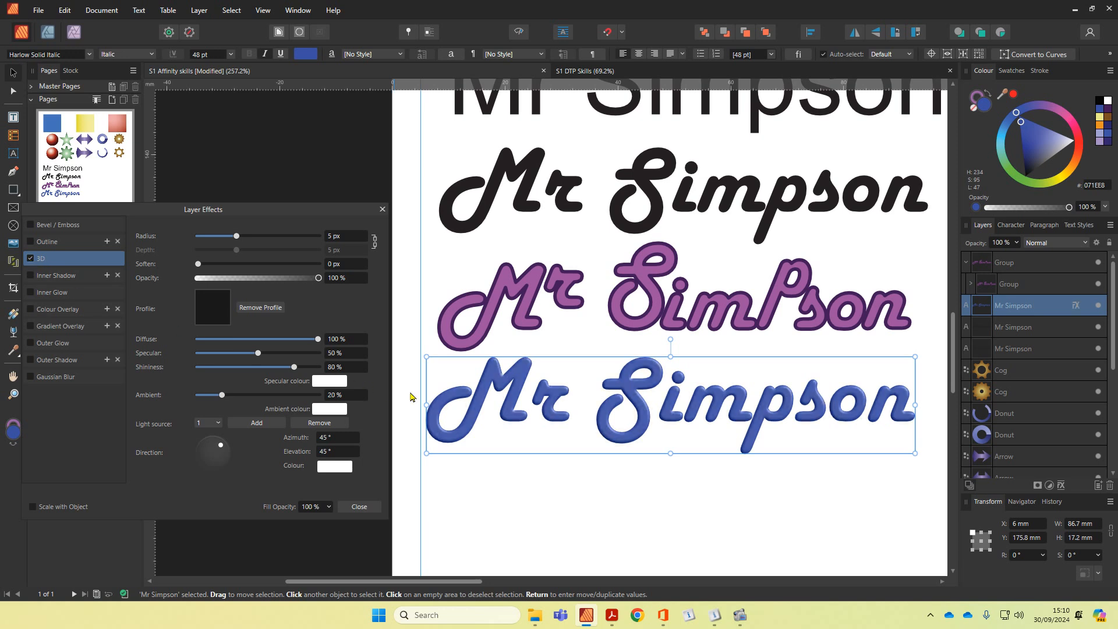
pyautogui.scroll(5, 513, 375)
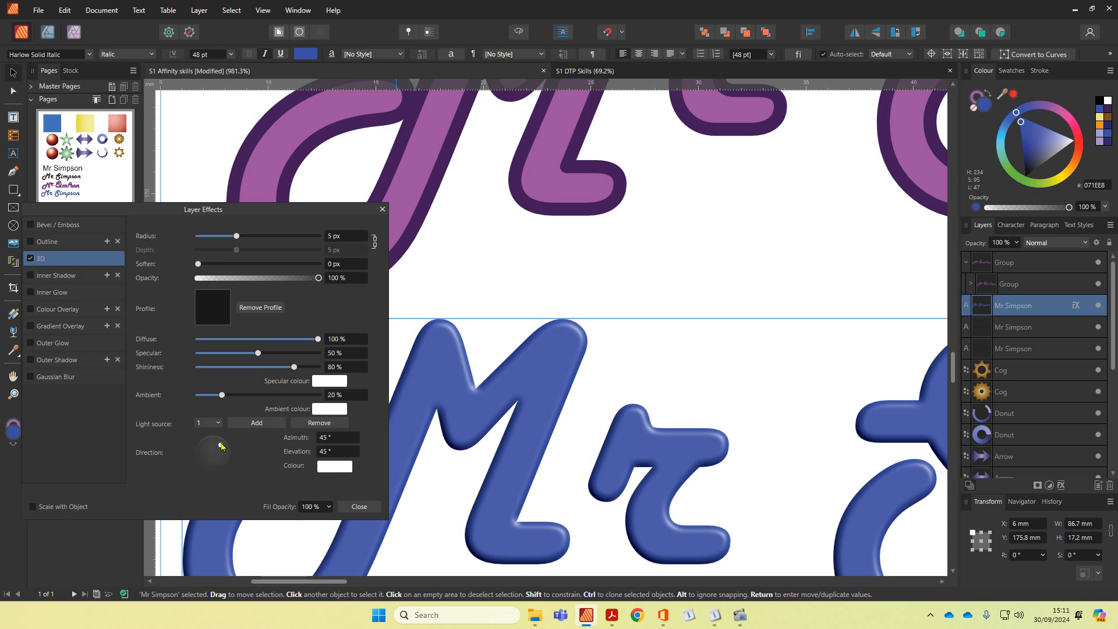
pyautogui.moveTo(221, 446); pyautogui.dragTo(205, 447)
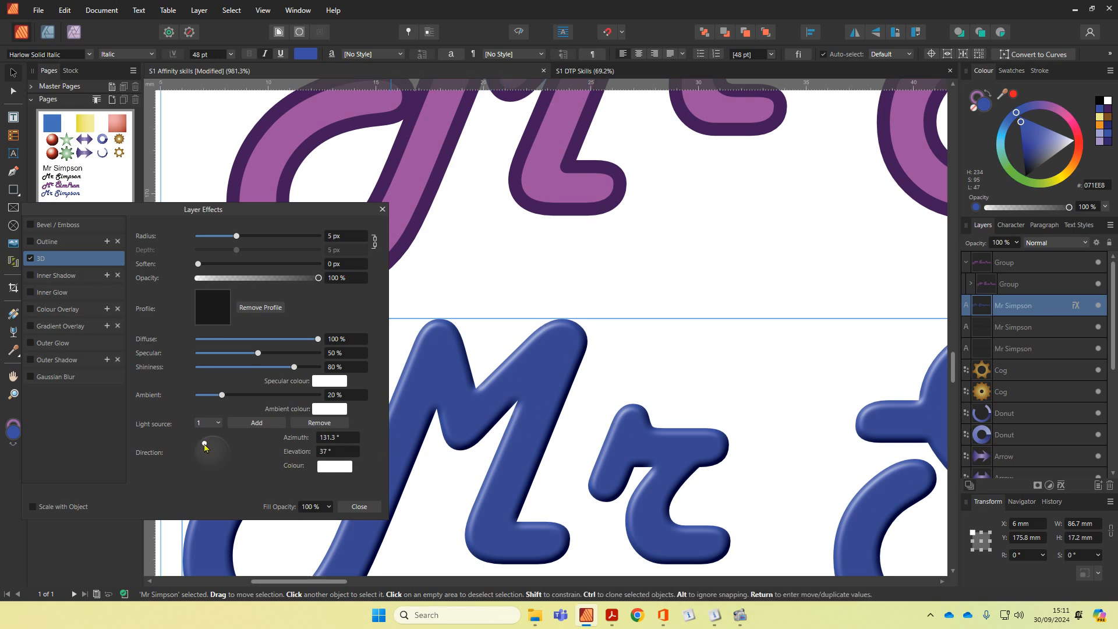
pyautogui.moveTo(205, 445); pyautogui.dragTo(209, 450)
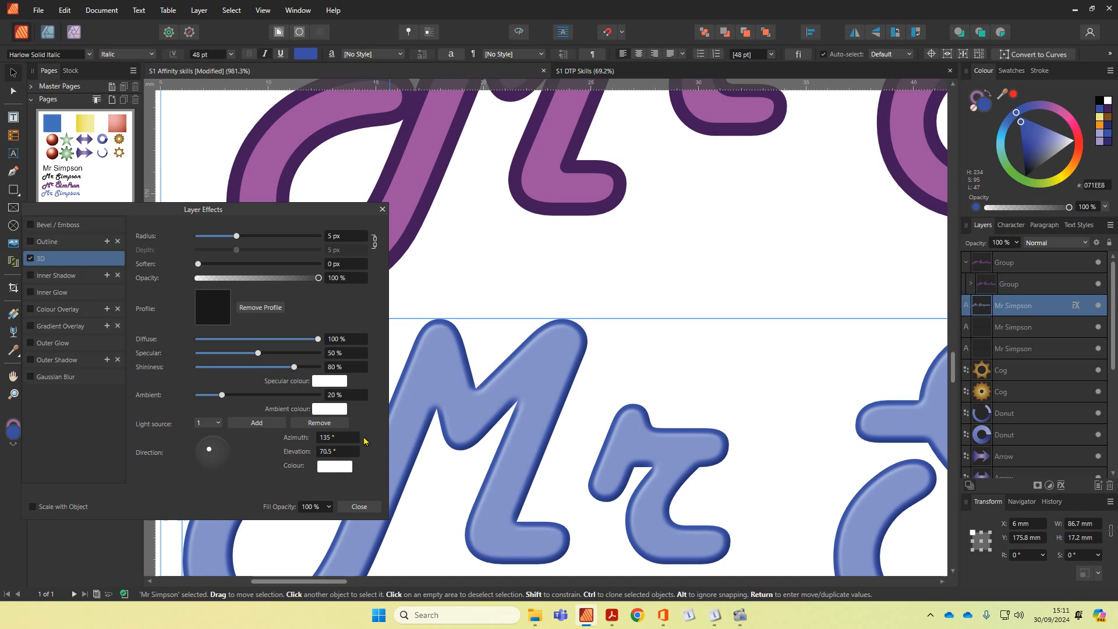
pyautogui.moveTo(209, 450); pyautogui.dragTo(206, 446)
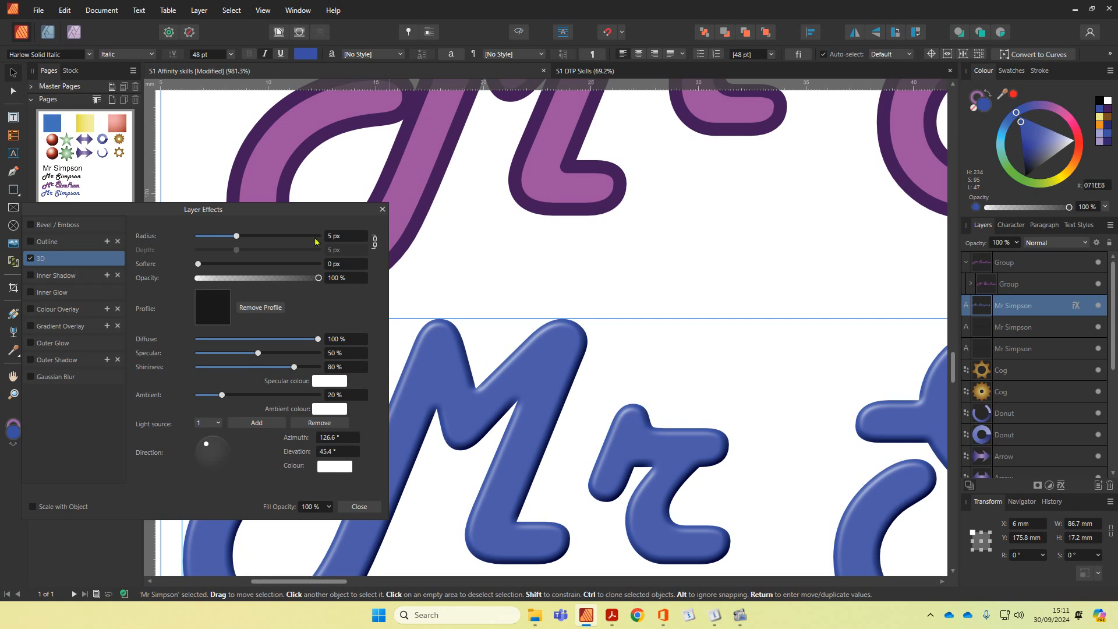
# - Set the 3D effect's radius to 9.8 px and its shininess to 71 %
pyautogui.scroll(-3, 815, 232)
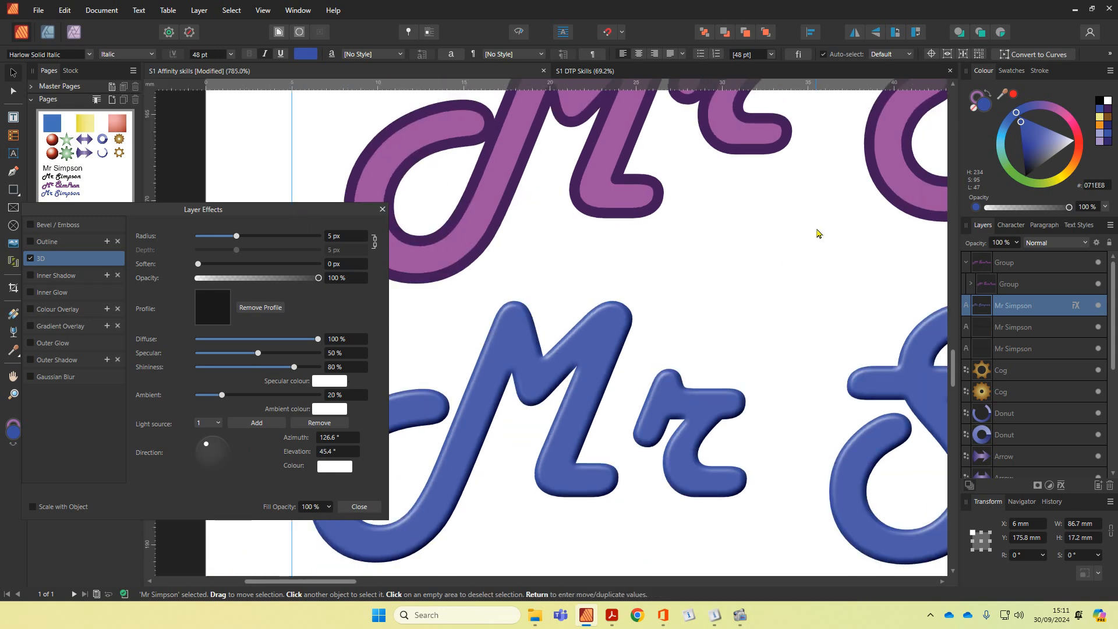
pyautogui.scroll(-3, 801, 242)
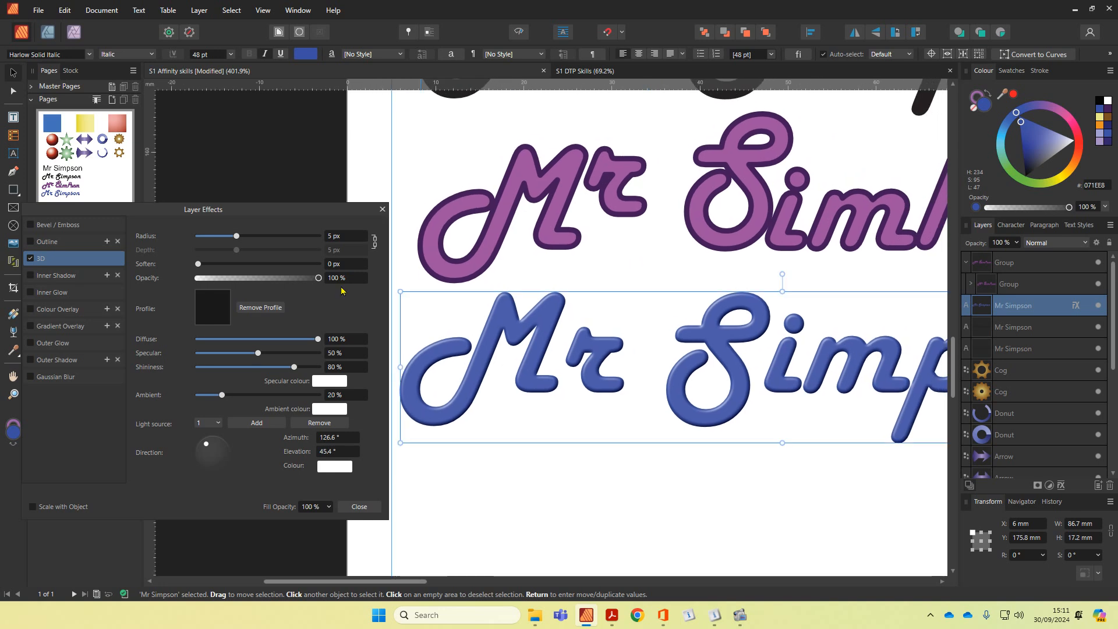
pyautogui.moveTo(236, 239)
pyautogui.mouseDown()
pyautogui.moveTo(287, 240)
pyautogui.moveTo(250, 237)
pyautogui.mouseUp()
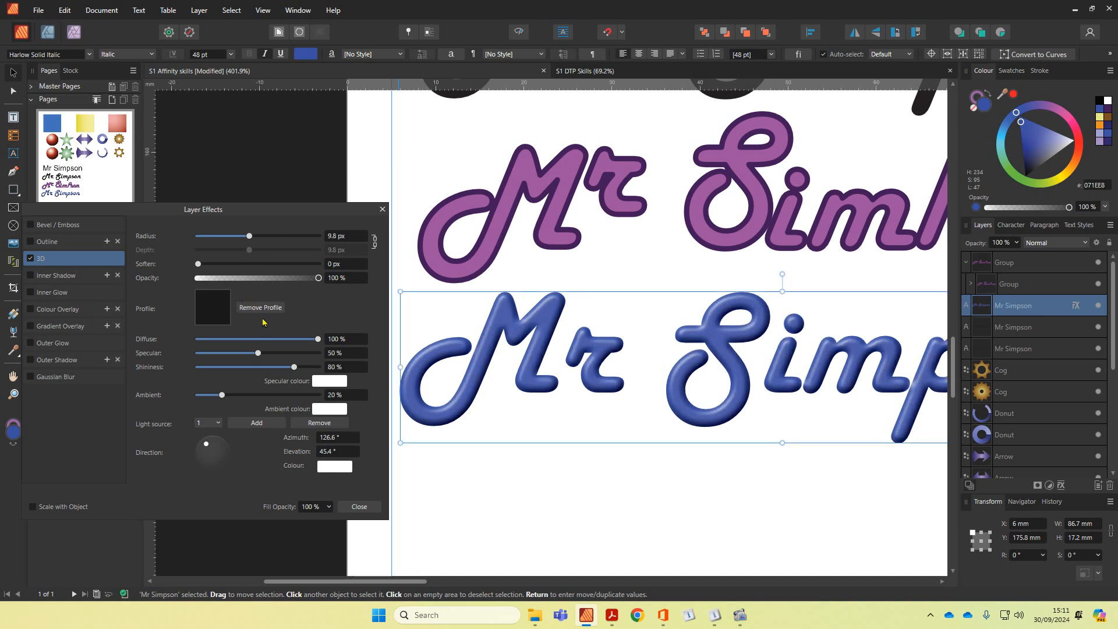
pyautogui.moveTo(198, 266)
pyautogui.mouseDown()
pyautogui.moveTo(245, 266)
pyautogui.moveTo(189, 263)
pyautogui.mouseUp()
pyautogui.moveTo(294, 369)
pyautogui.mouseDown()
pyautogui.moveTo(236, 366)
pyautogui.moveTo(304, 369)
pyautogui.moveTo(285, 369)
pyautogui.mouseUp()
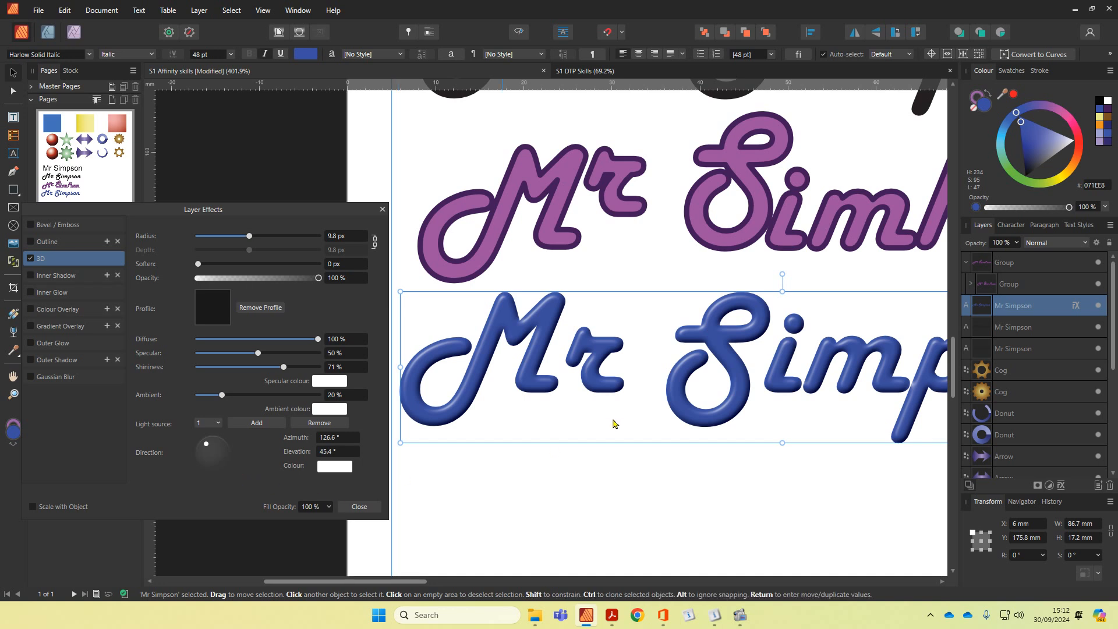
# - Re-enable the Outer Shadow on the blue lettering with its colour set to black, and close Layer Effects
pyautogui.click(29, 360)
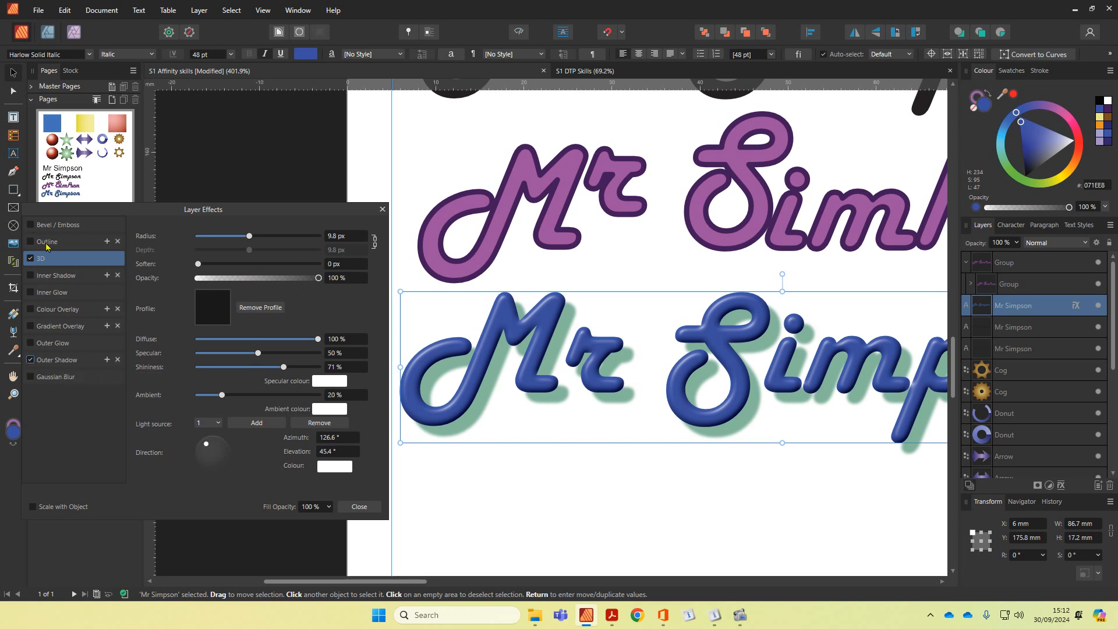
pyautogui.click(57, 360)
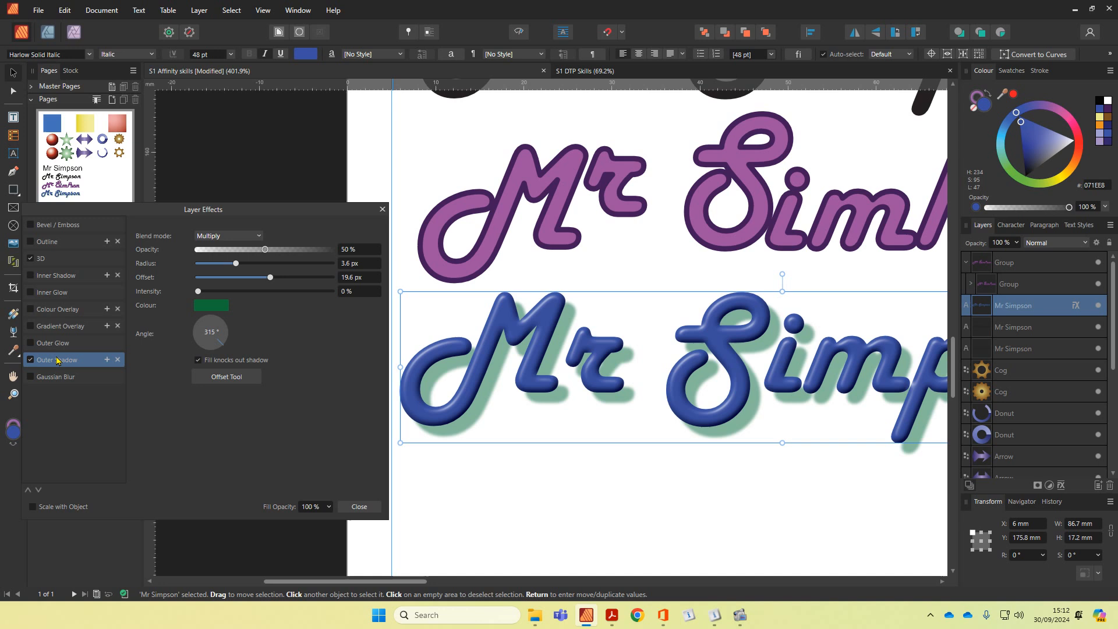
pyautogui.click(215, 306)
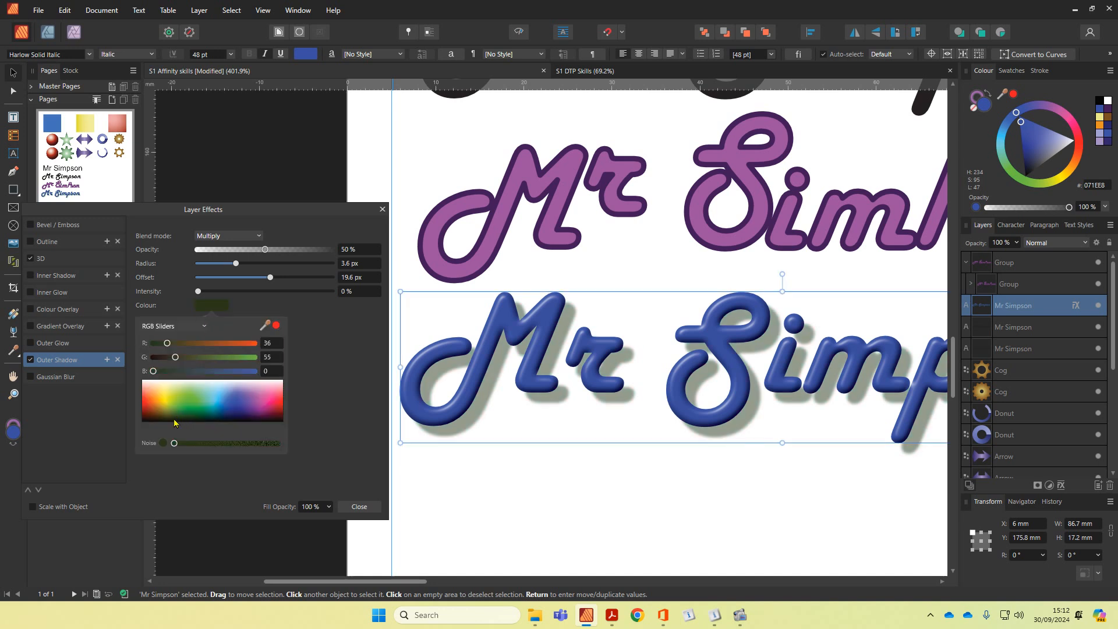
pyautogui.click(166, 421)
pyautogui.moveTo(167, 423); pyautogui.dragTo(163, 428)
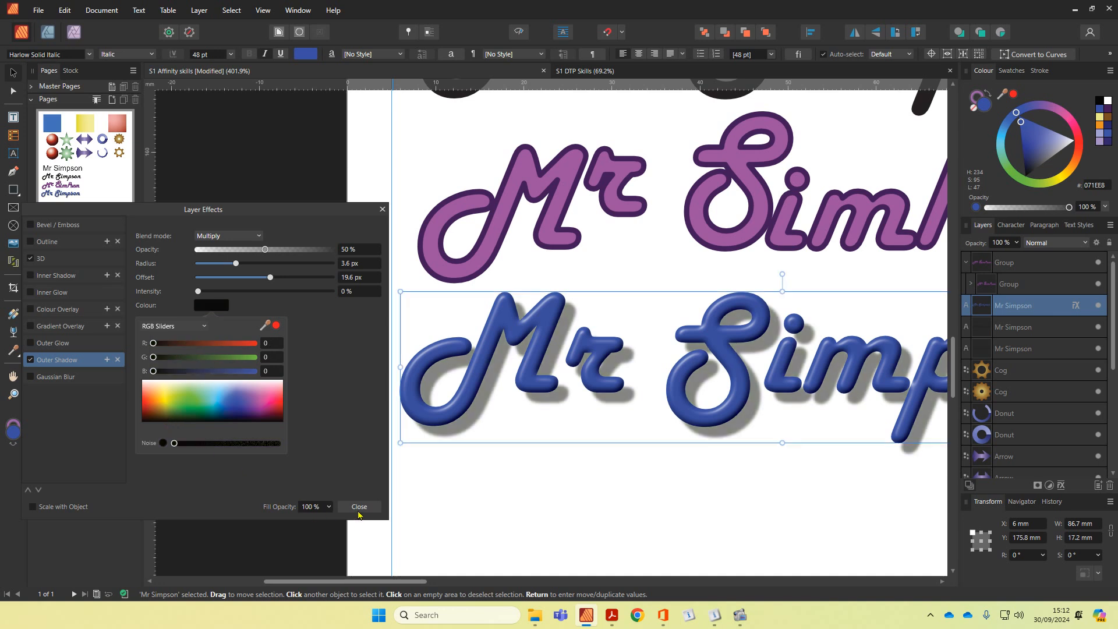
pyautogui.click(359, 510)
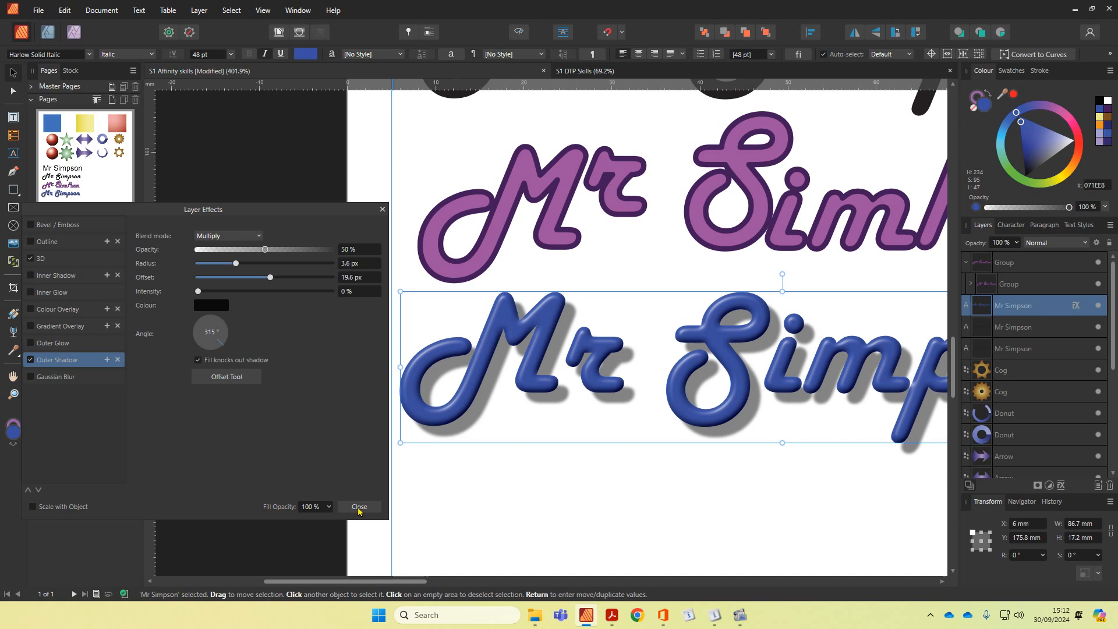
pyautogui.click(359, 507)
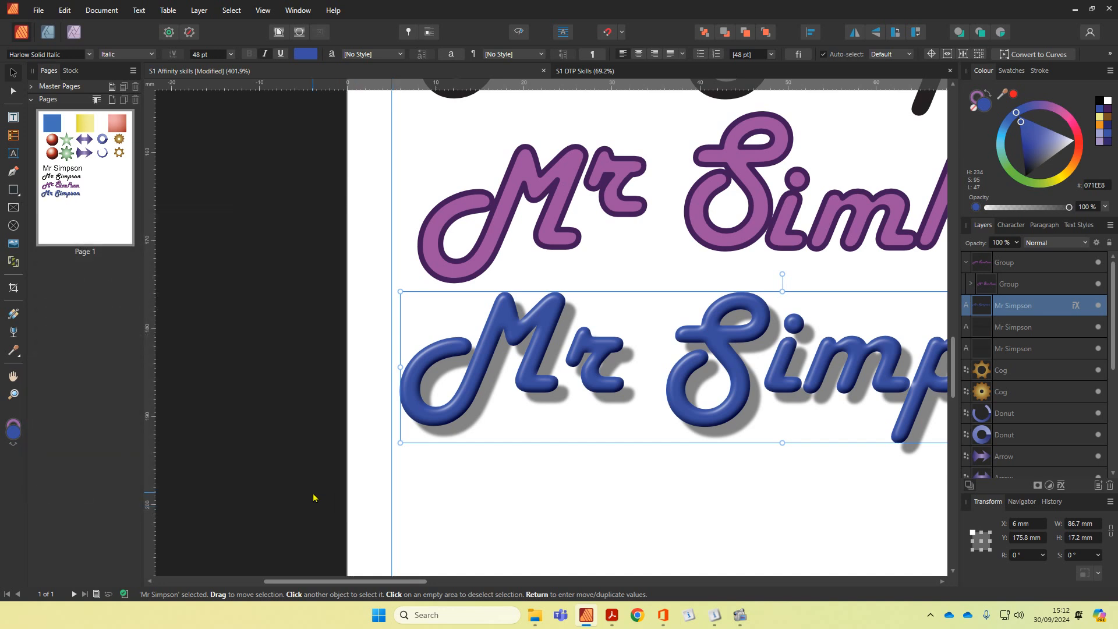
pyautogui.scroll(2, 269, 492)
pyautogui.scroll(-5, 269, 492)
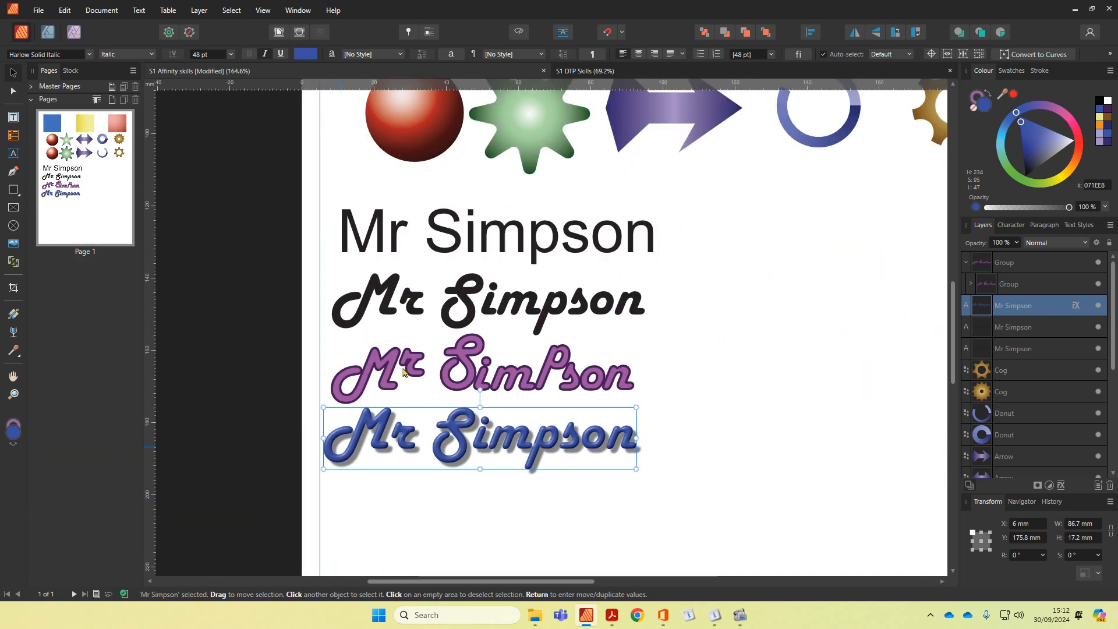